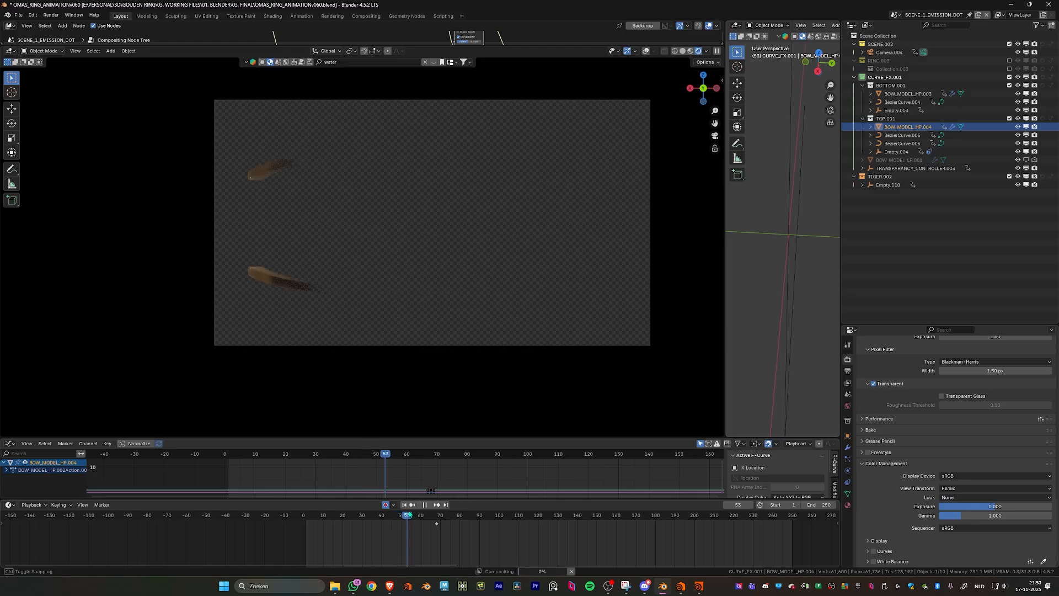
- Preview the bow animation on the timeline in the enlarged render view, and restore the split-editor layout
click(394, 514)
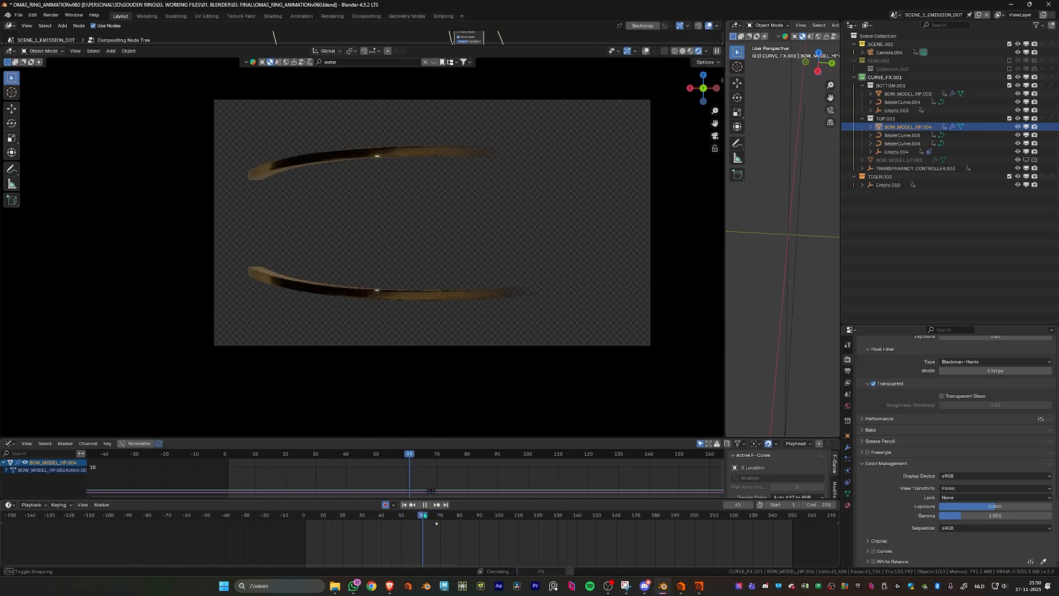
key(ctrl+space)
key(ctrl+space)
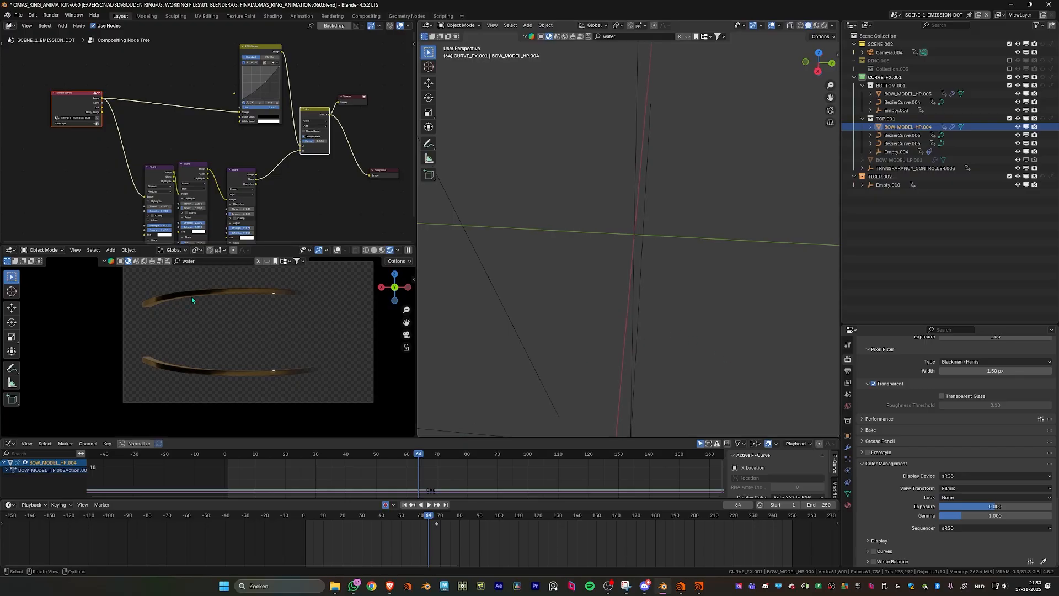
- Select the lengthwise edge loop along the upper ridge of the BOW_MODEL_HP.004 mesh in Edit Mode
key(KP_Decimal)
middle_drag(677, 298, 640, 284)
key(Tab)
scroll(634, 294, up, 2)
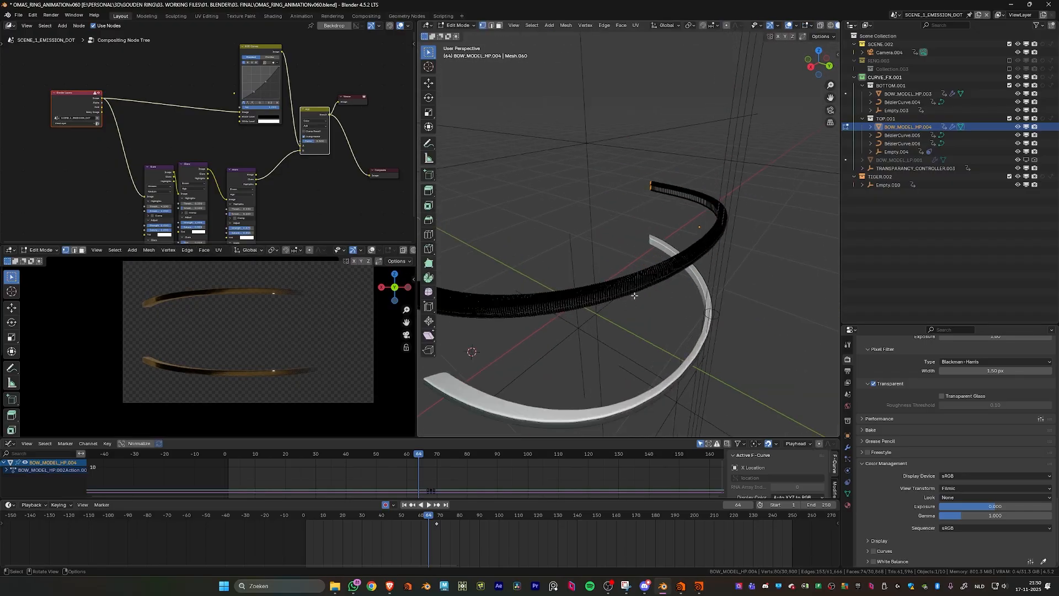
key(2)
scroll(629, 385, up, 4)
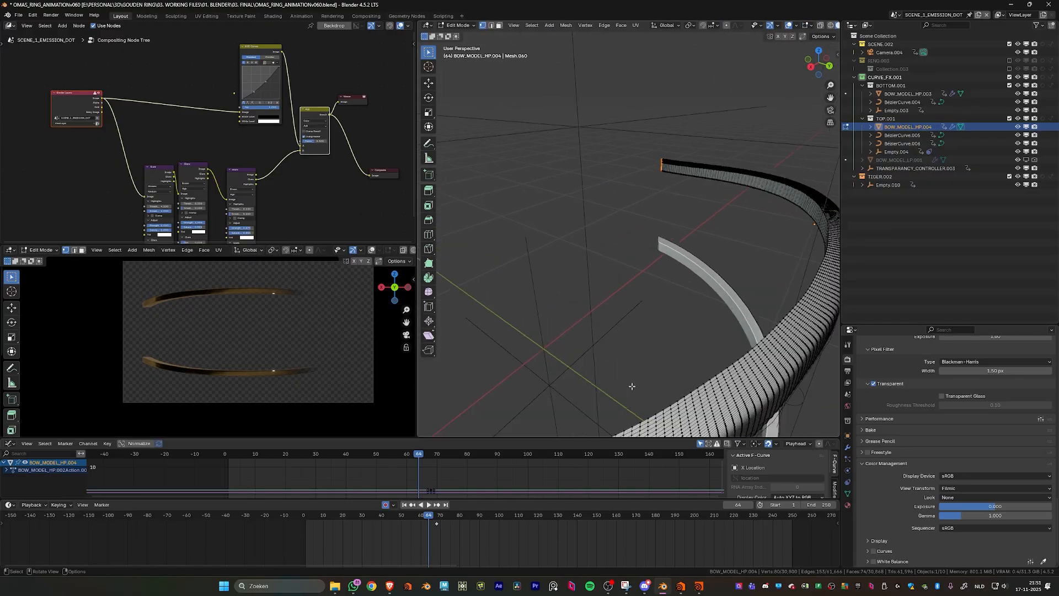
alt+click(642, 203)
alt+click(640, 206)
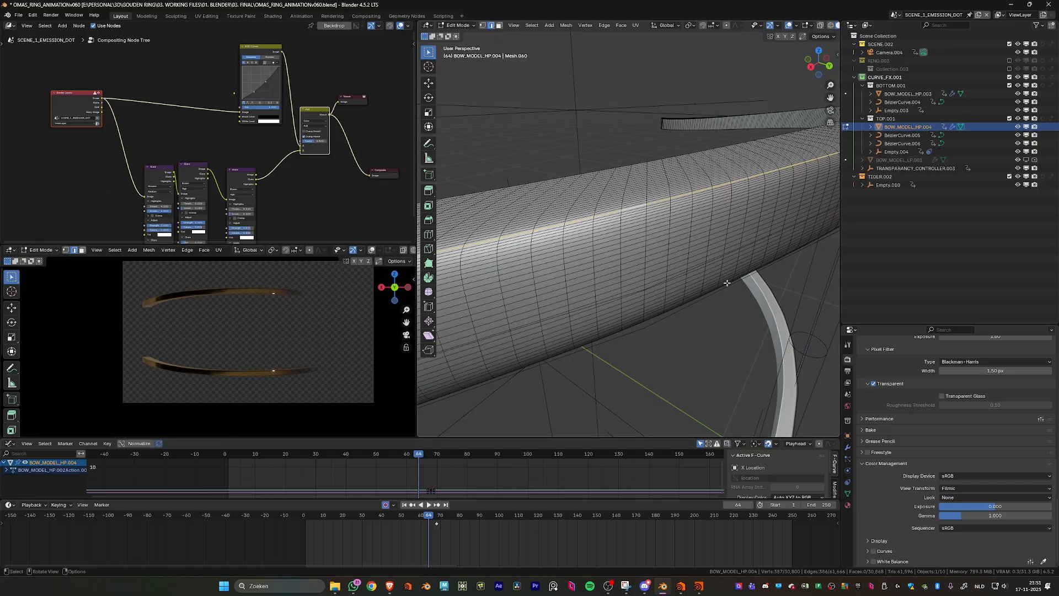
click(848, 493)
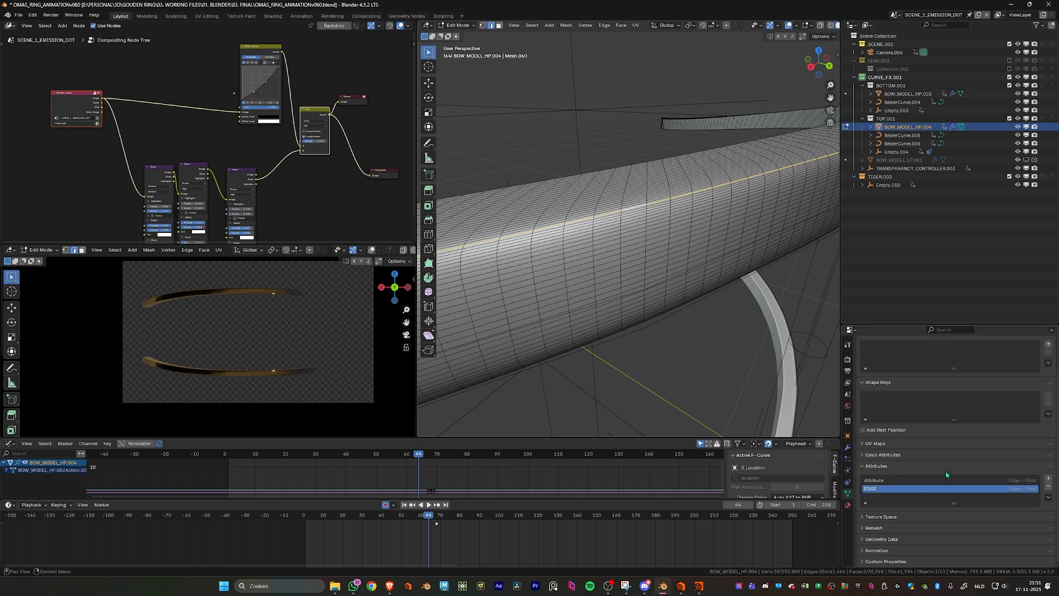
click(1049, 479)
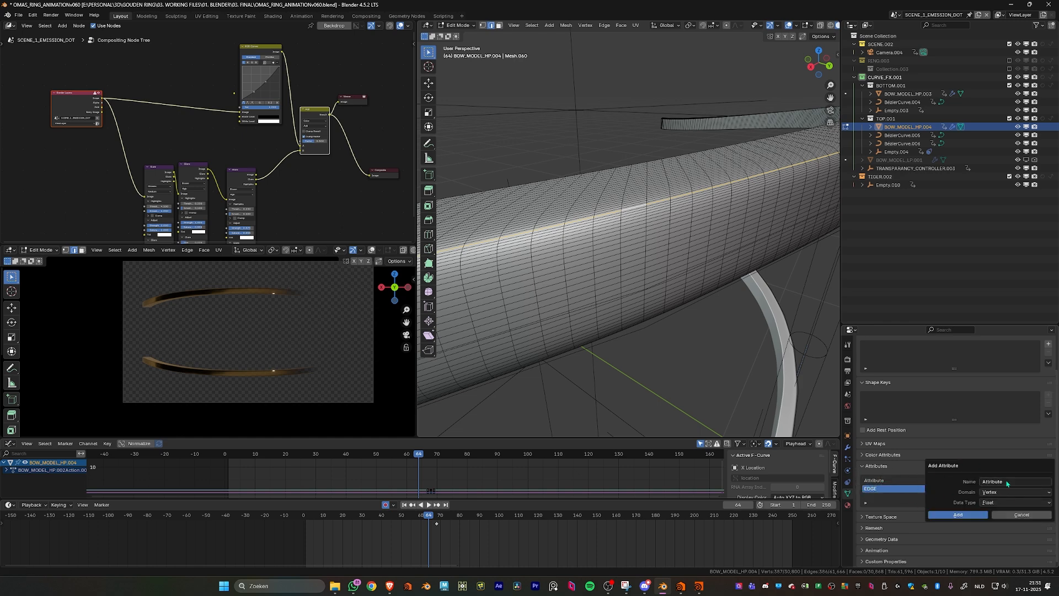
click(966, 482)
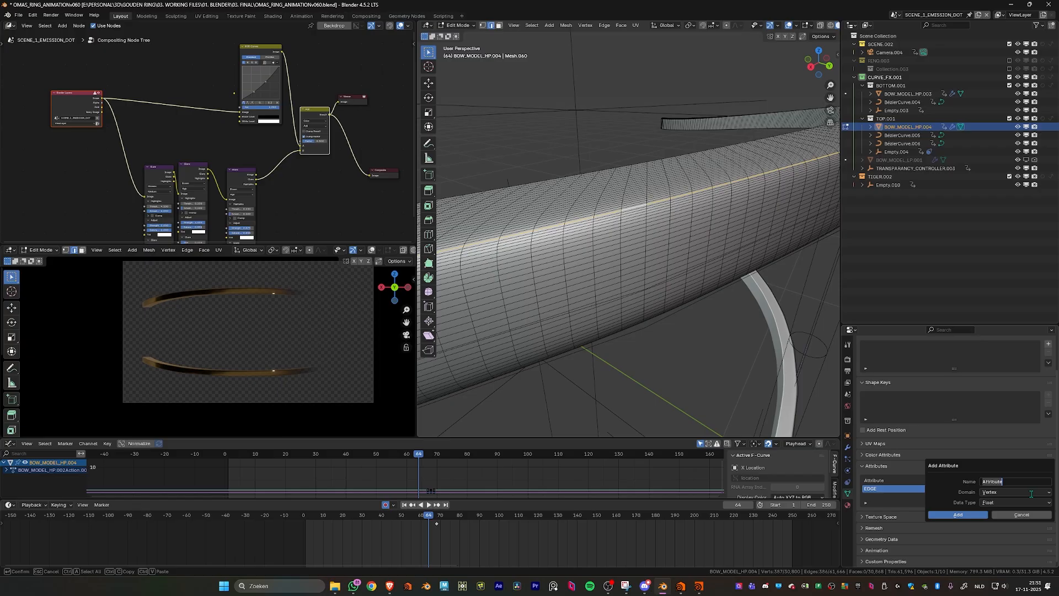
text(e)
key(Return)
click(1030, 492)
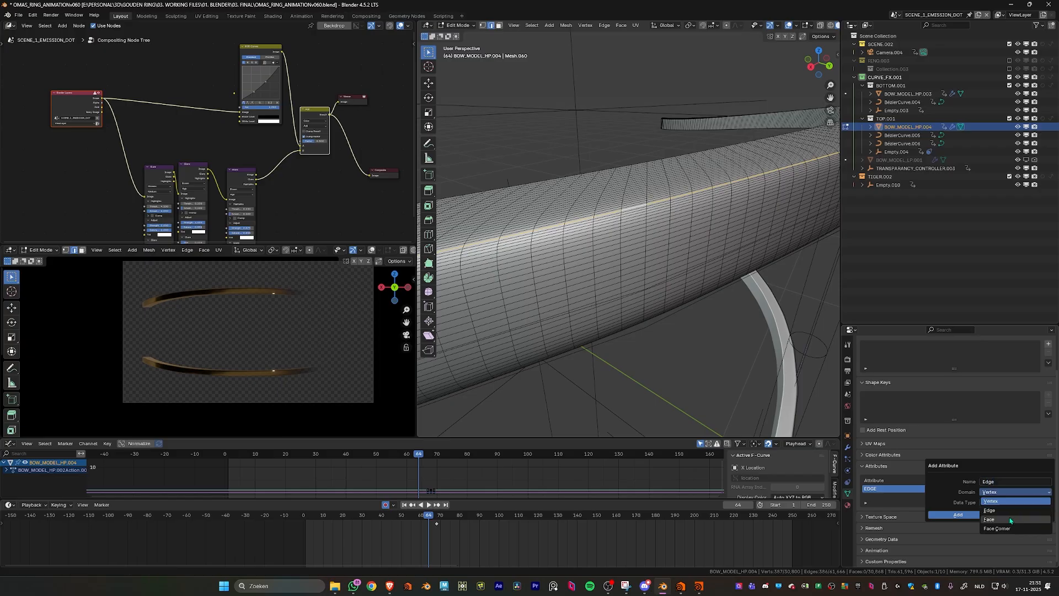
click(1014, 511)
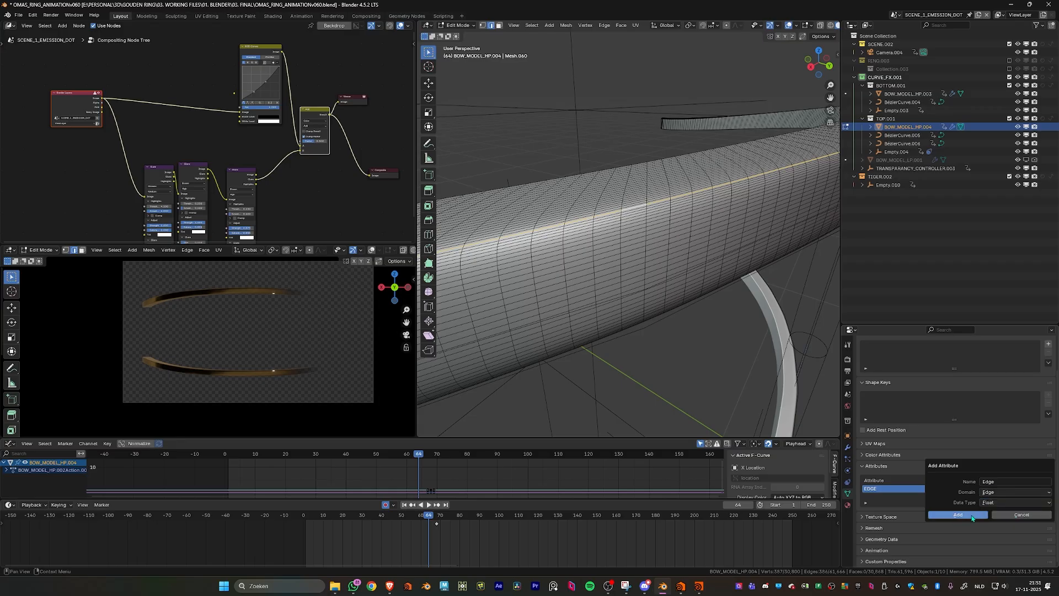
key(Escape)
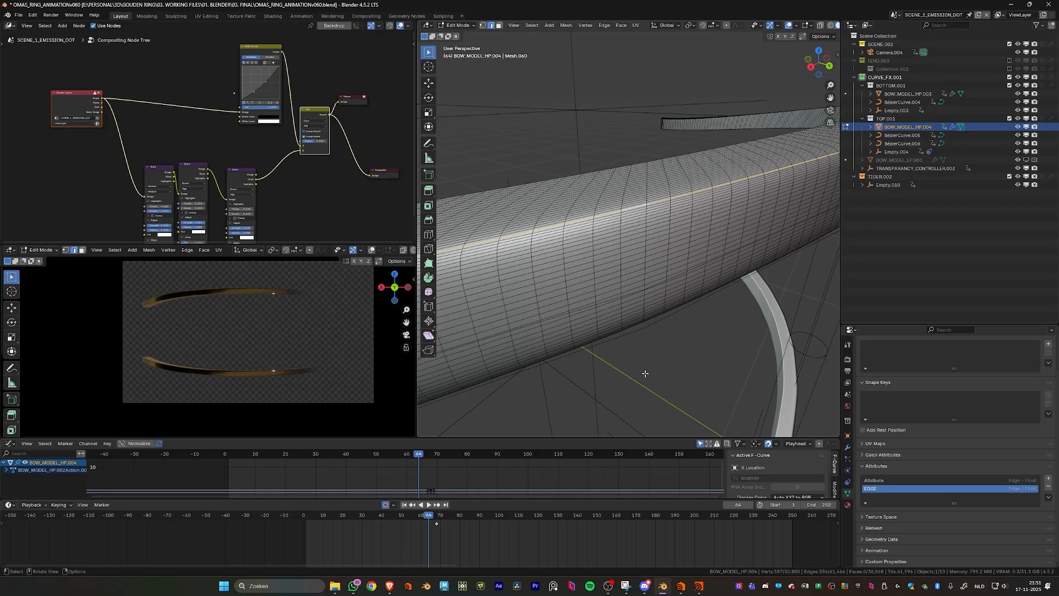
- Set the EDGE attribute to 1 on the selected edge loop using Set Attribute
key(F3)
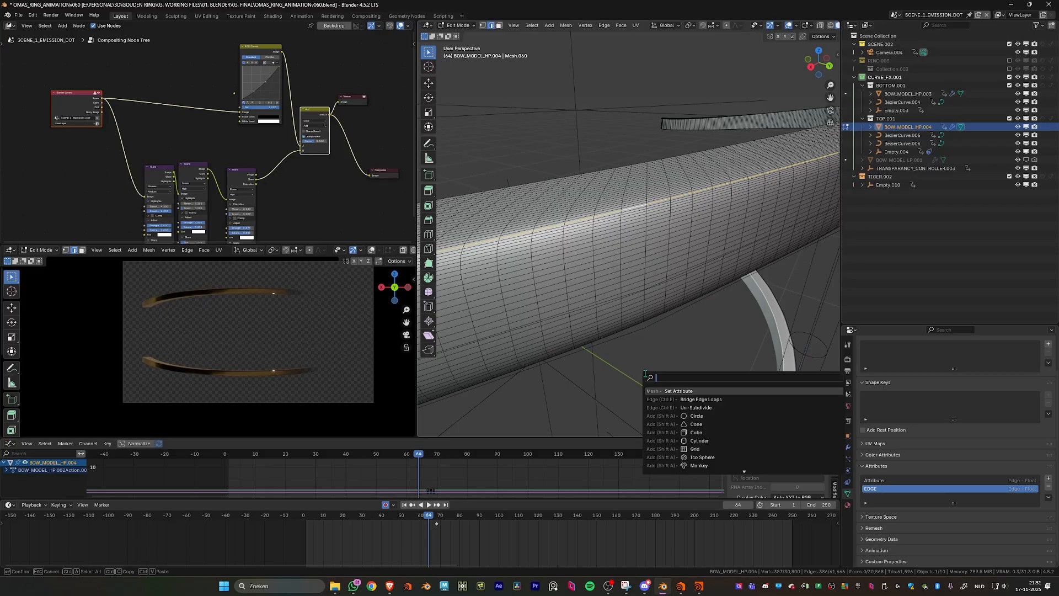
click(713, 392)
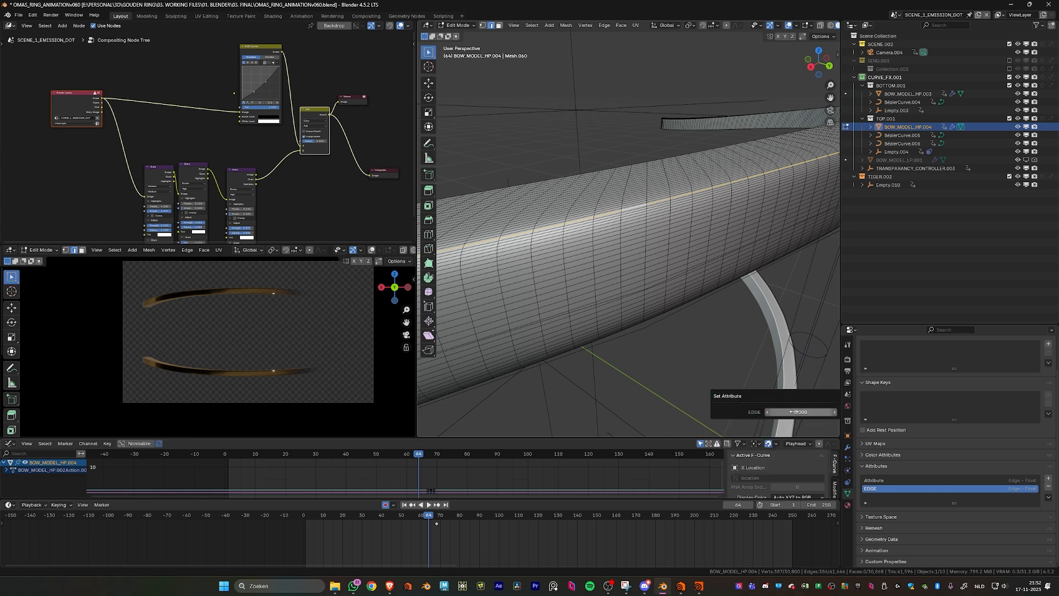
click(788, 412)
text(1)
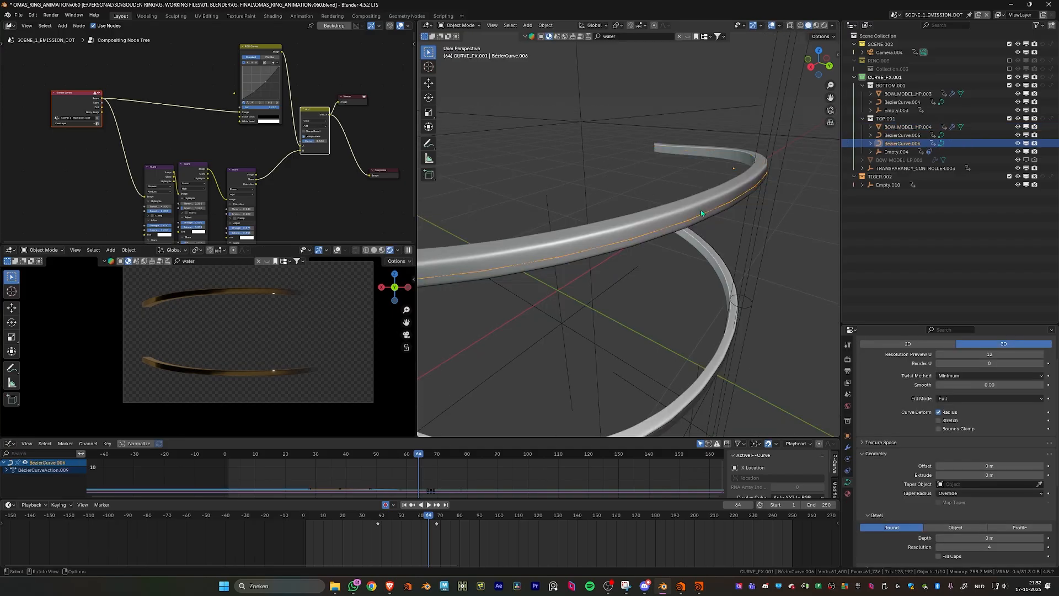
click(696, 209)
key(Tab)
- Isolate the BOW_MODEL_HP.004 mesh in local view and inspect the selected edge loop along its length
scroll(696, 209, up, 5)
scroll(696, 210, down, 4)
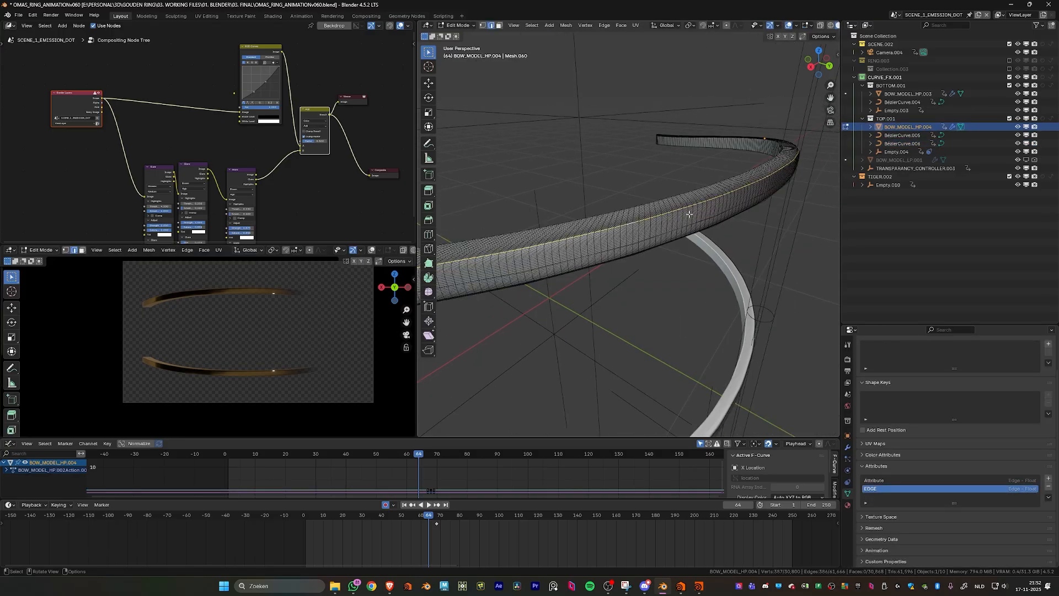
key(KP_Divide)
scroll(690, 302, up, 4)
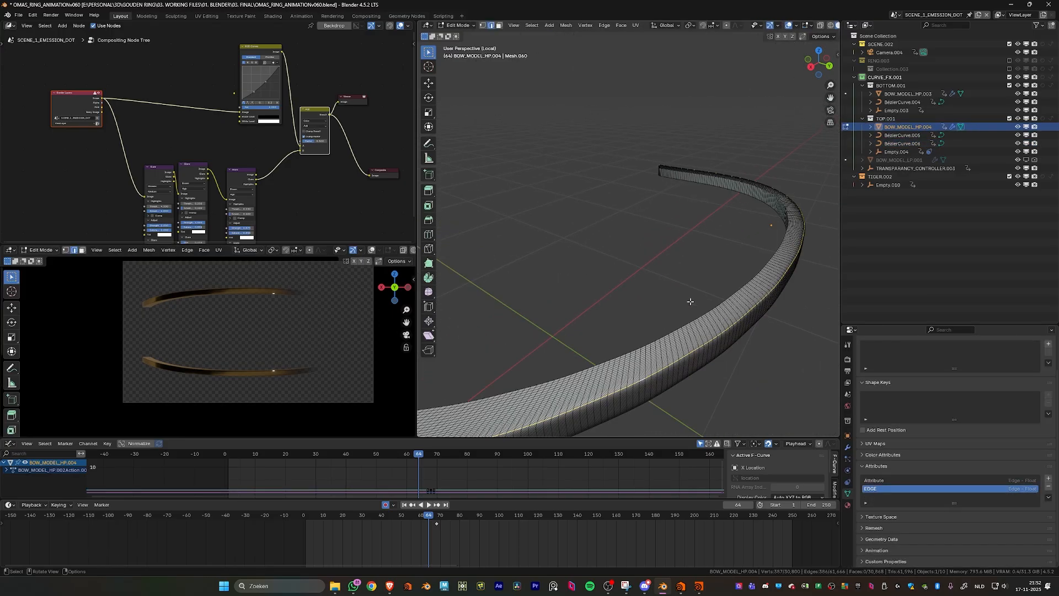
scroll(563, 289, down, 5)
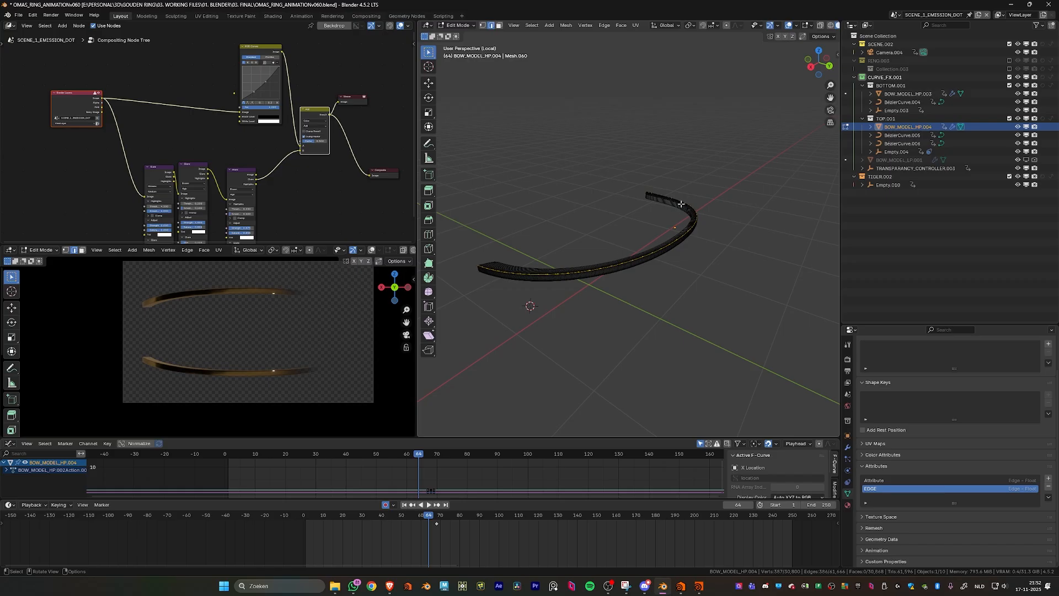
scroll(640, 293, up, 2)
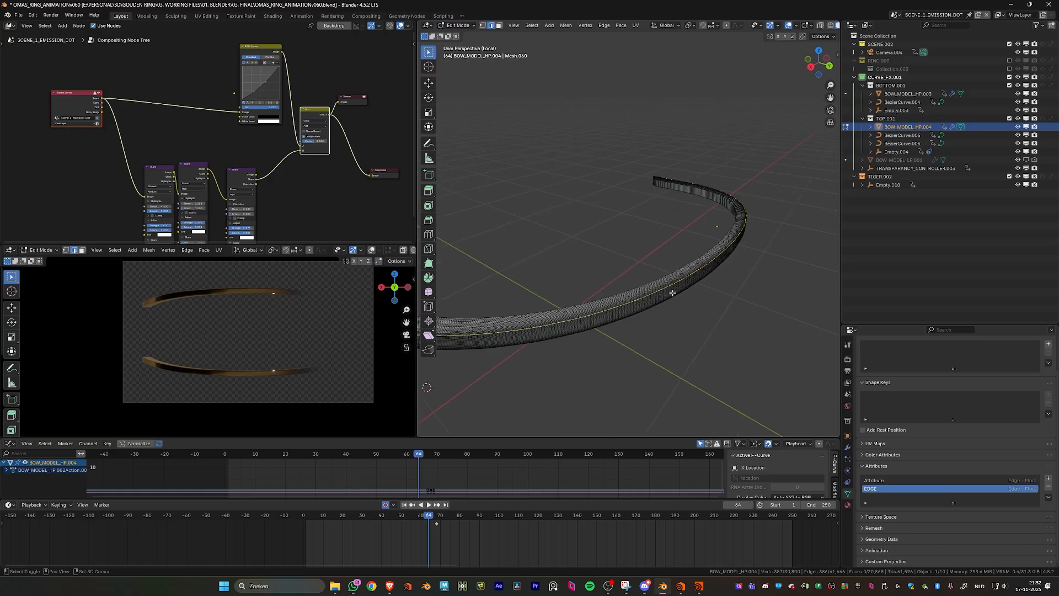
- Duplicate the selected edge loop in place, separate it by selection into its own object, and return to Object Mode
key(e)
right_click(672, 292)
scroll(678, 285, down, 3)
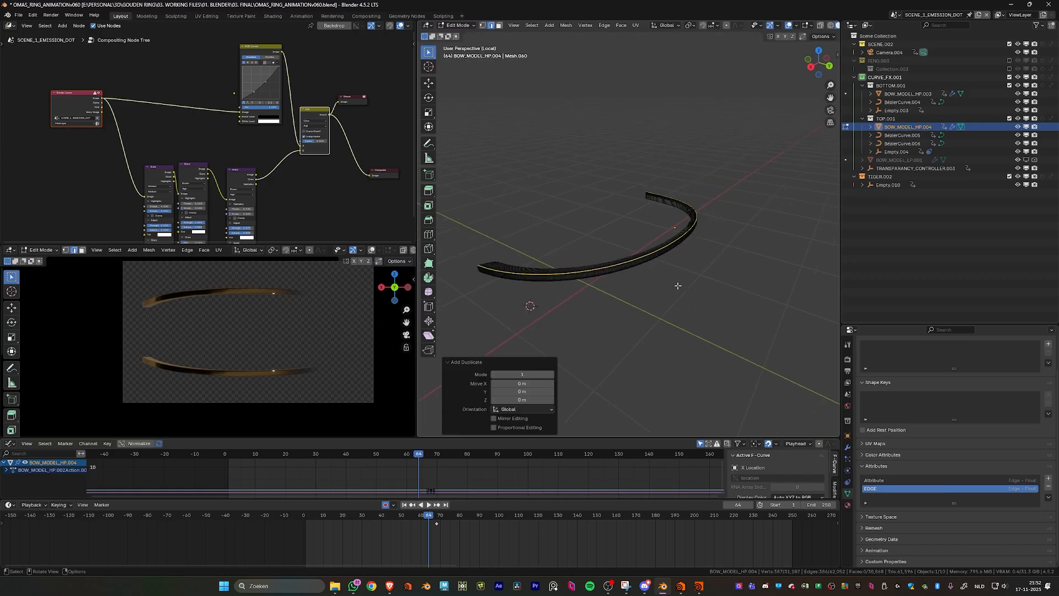
key(p)
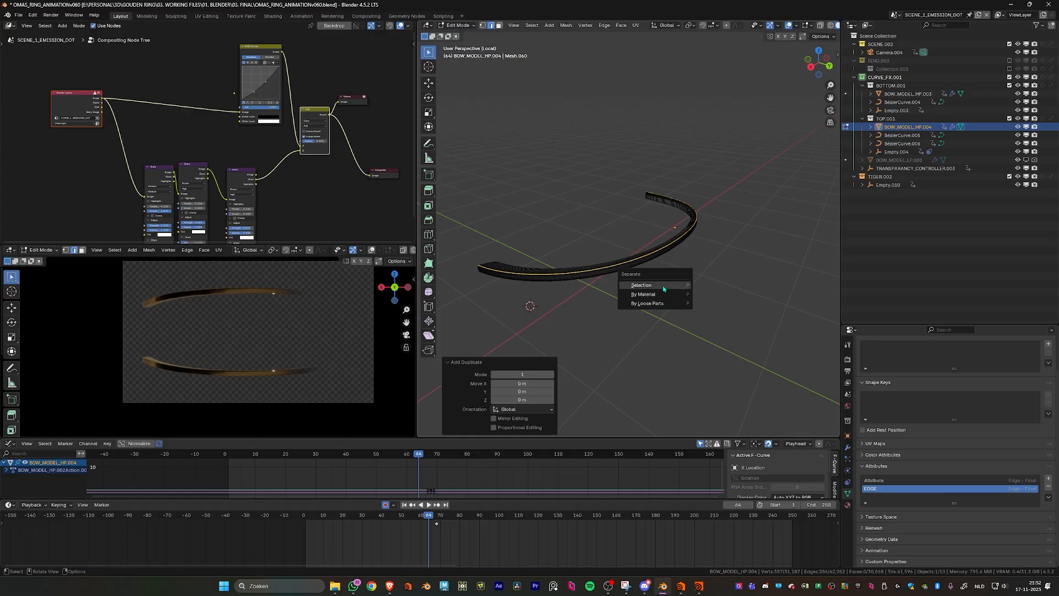
click(641, 285)
key(Tab)
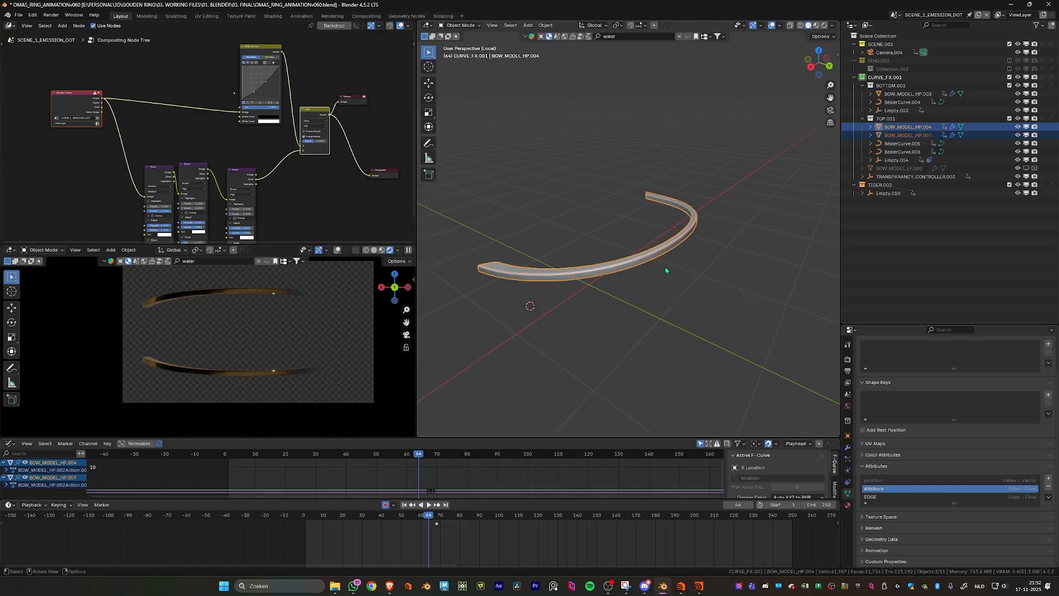
- Select only the separated edge-loop object and convert it to a curve
scroll(673, 286, up, 3)
click(678, 310)
click(679, 311)
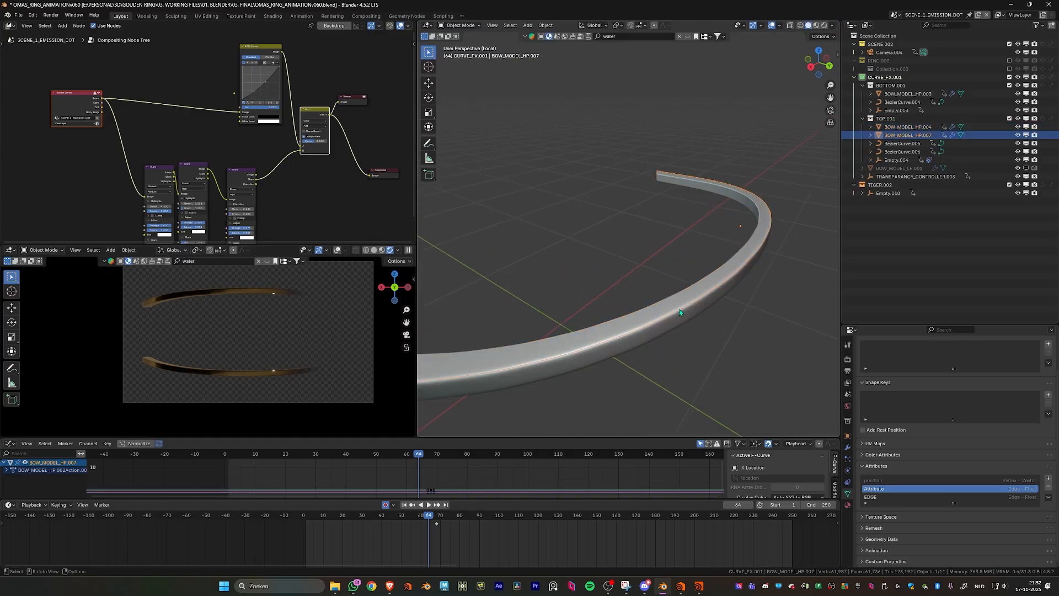
right_click(680, 309)
mouse_move(629, 339)
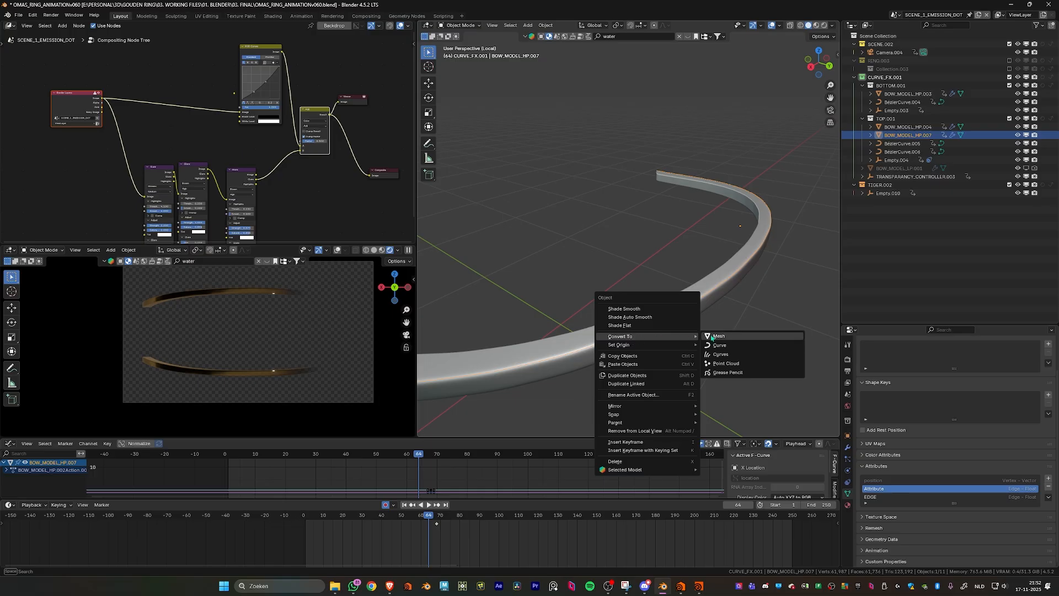
click(728, 346)
scroll(663, 303, down, 4)
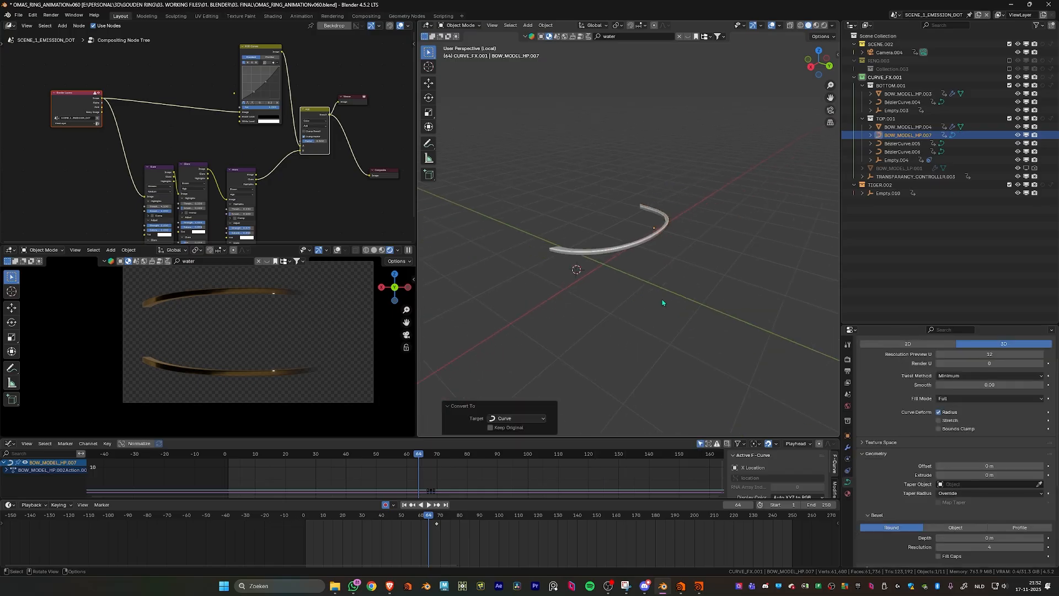
- Move the converted curve up along the Z axis by about 0.15 m
key(g)
key(z)
click(640, 259)
- Add a sphere empty and scale it up uniformly by a factor of 10
key(shift+a)
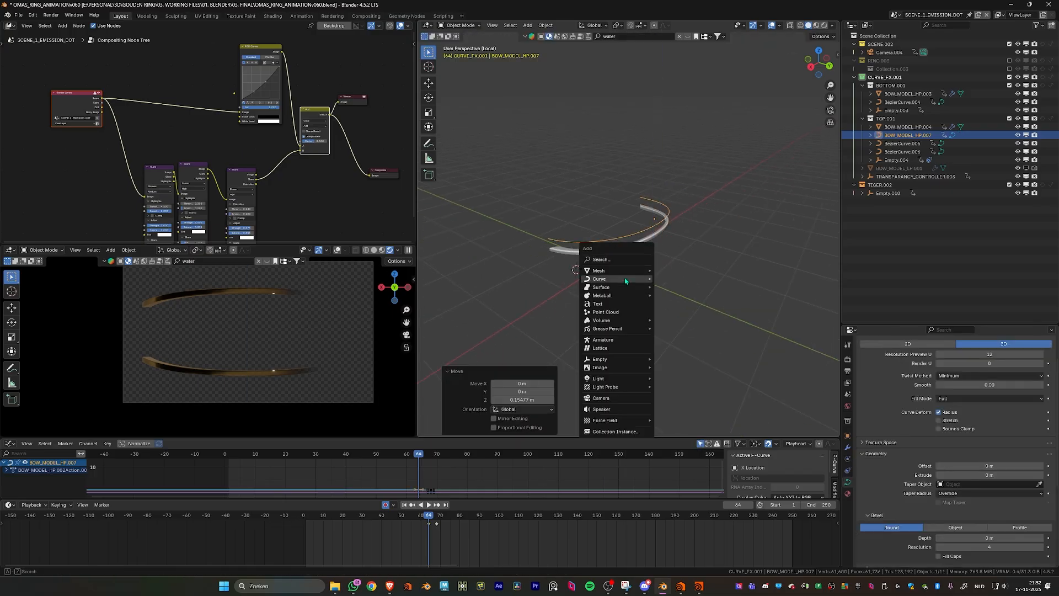
mouse_move(626, 320)
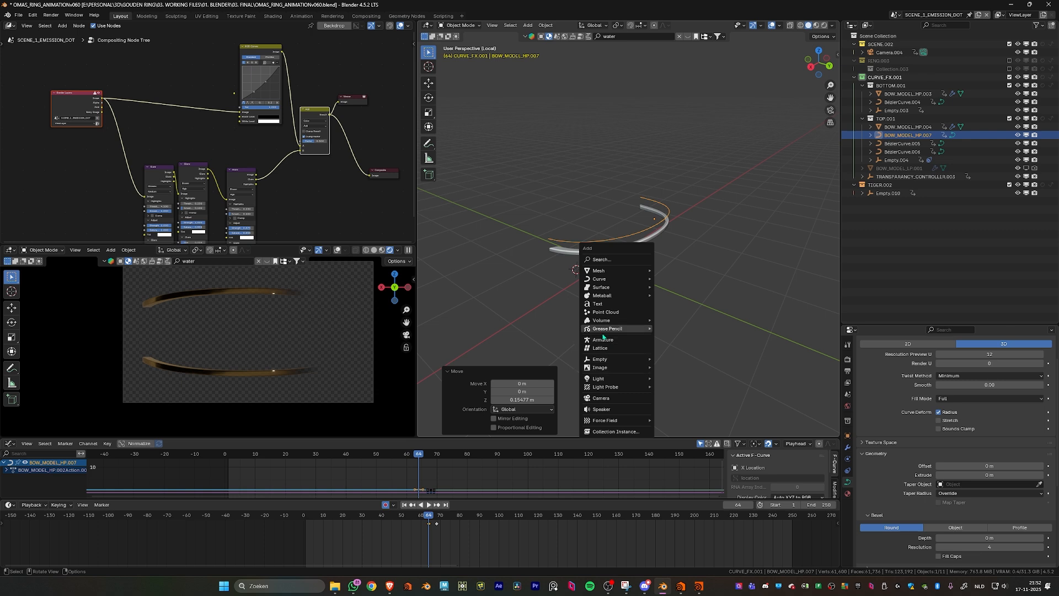
mouse_move(601, 361)
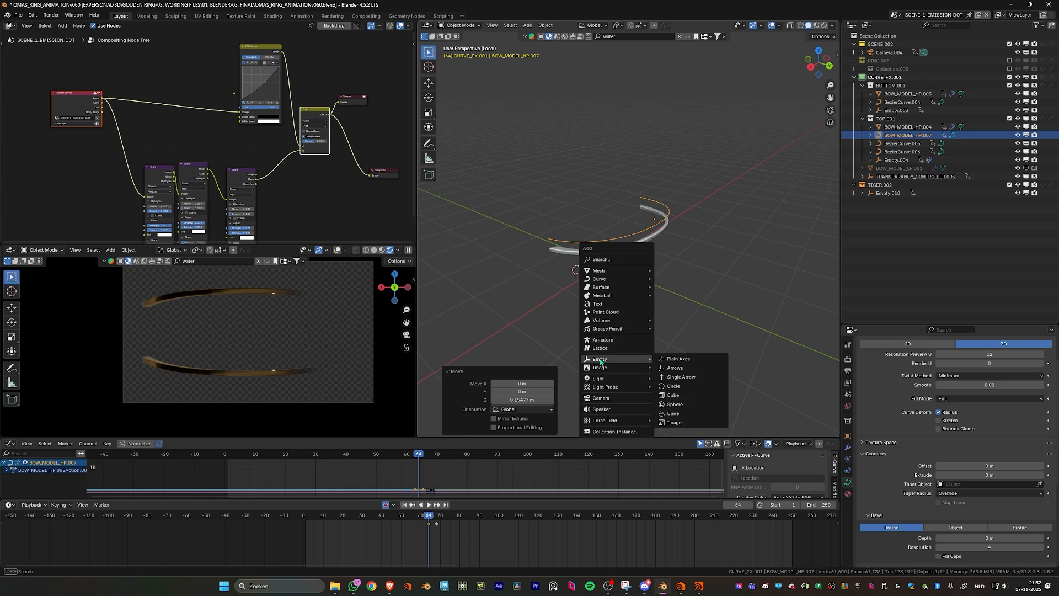
click(675, 404)
scroll(678, 273, down, 3)
key(s)
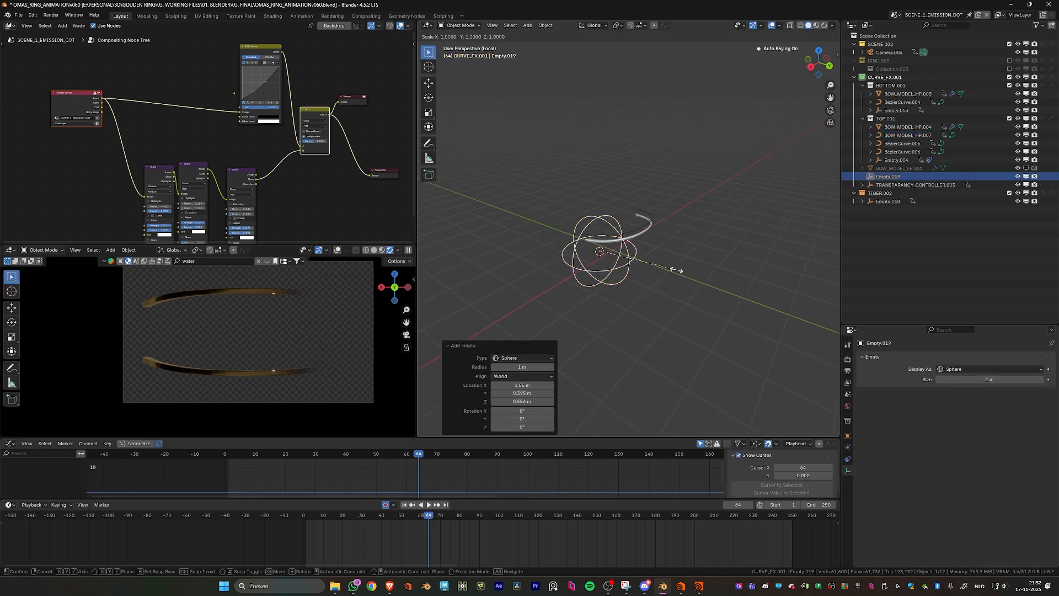
text(10)
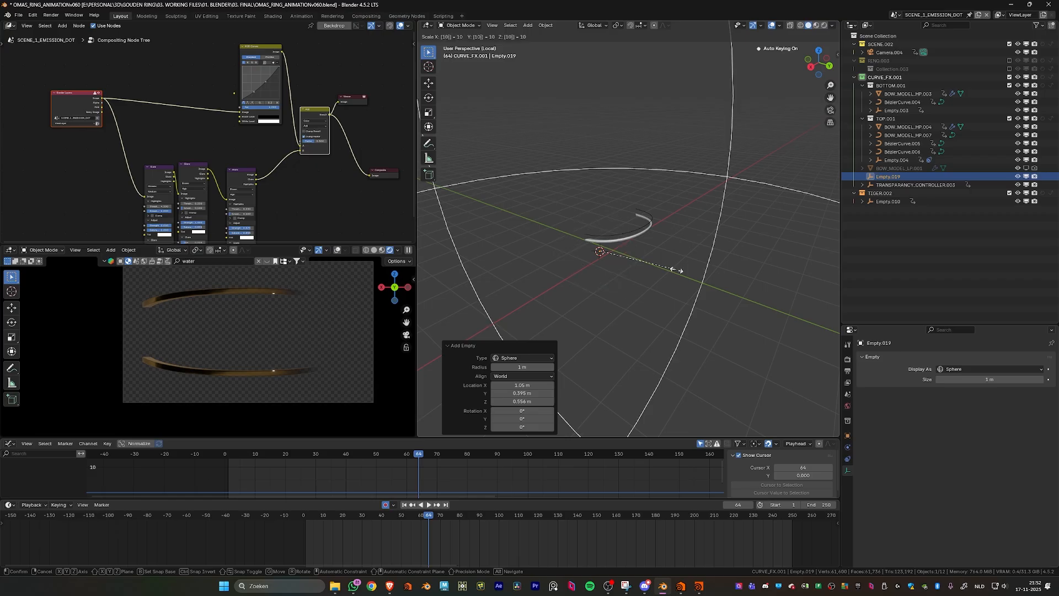
key(Return)
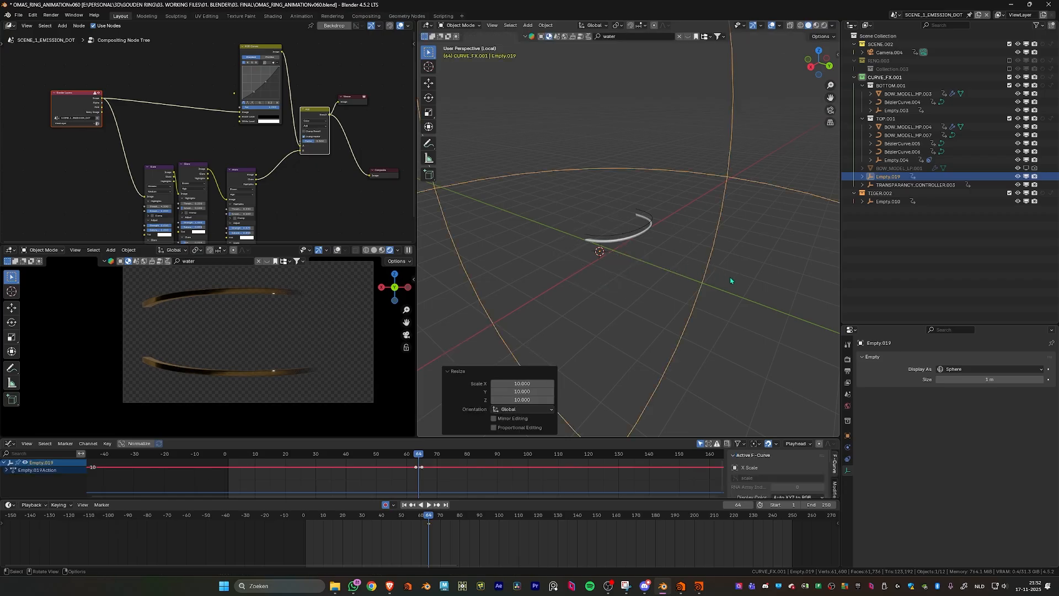
- Scale the sphere empty down on X and Y only by a factor of about 0.016, leaving Z out
key(s)
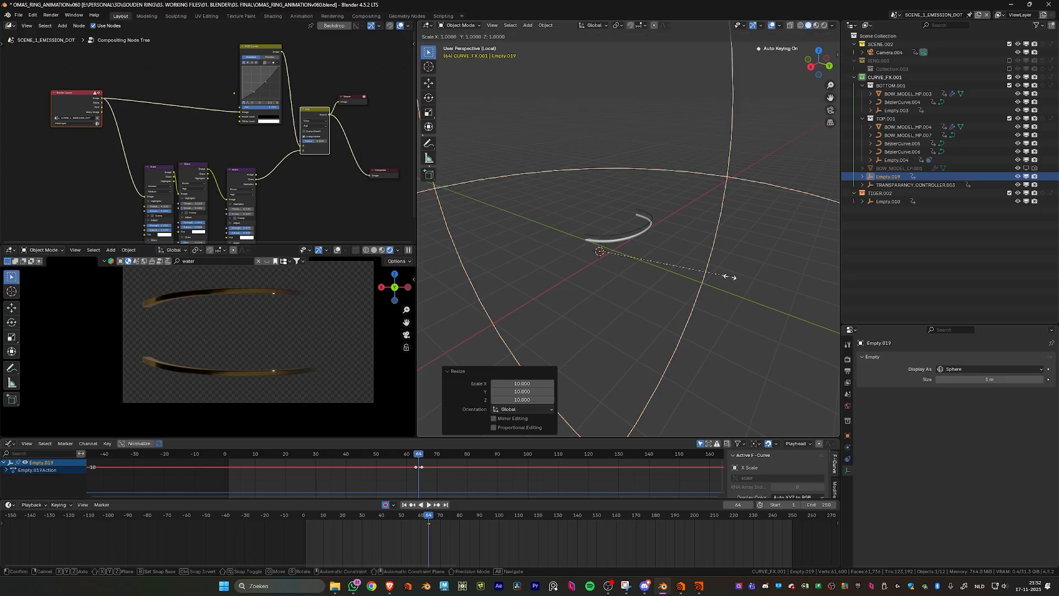
key(shift+z)
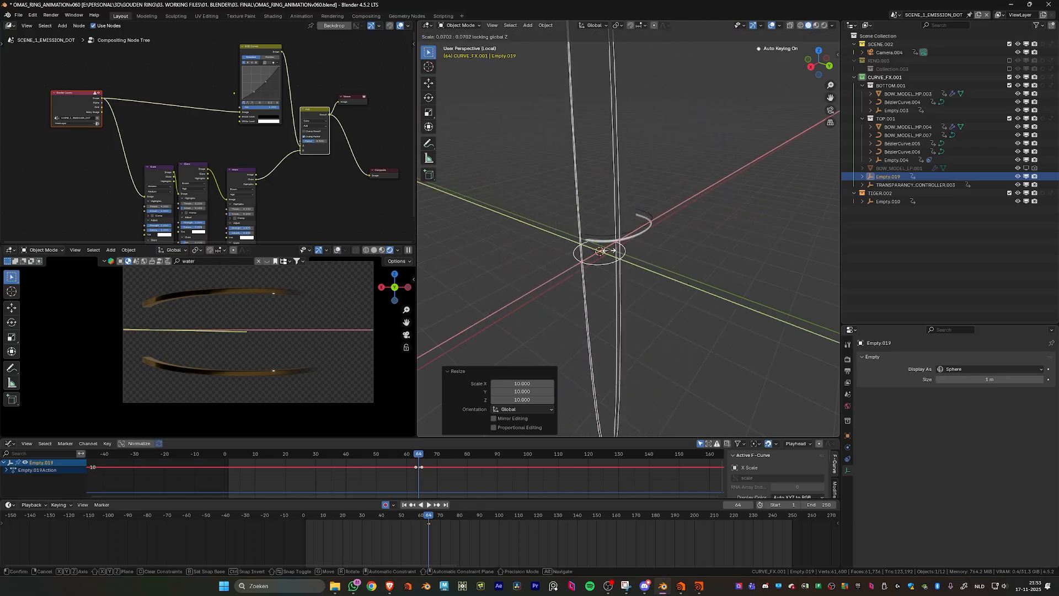
click(602, 251)
scroll(626, 264, up, 4)
middle_drag(625, 269, 601, 300)
- Add a Follow Path object constraint to the sphere empty
click(848, 459)
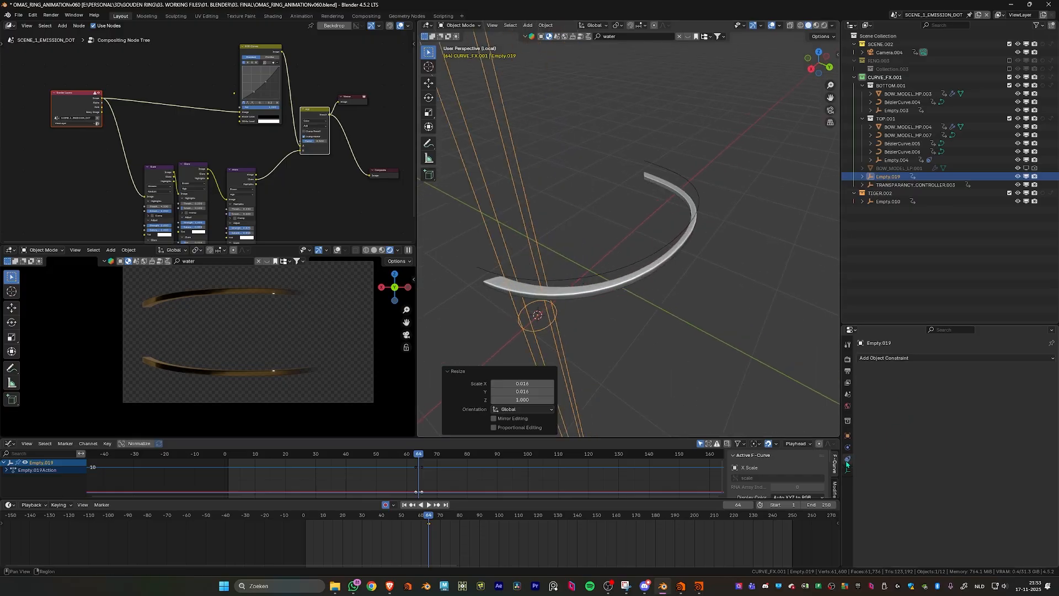
click(913, 358)
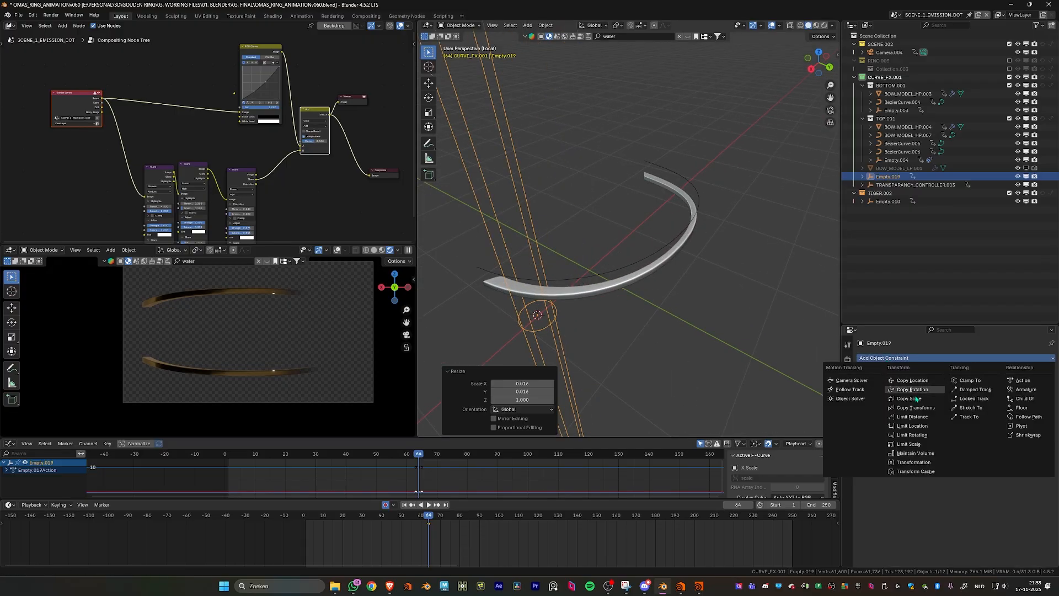
click(1028, 417)
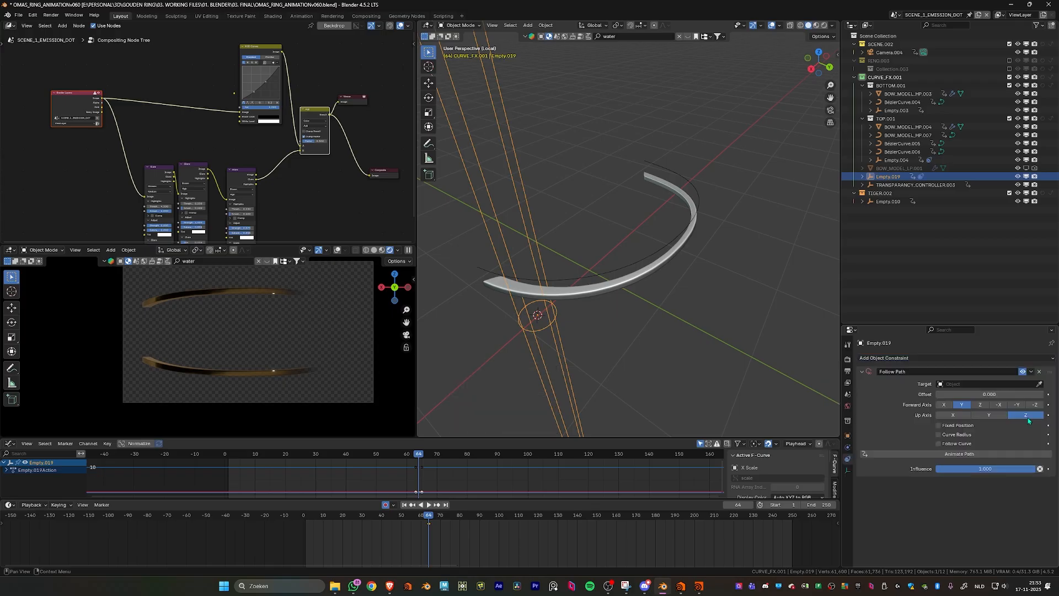
- Set the Follow Path target to the curve BOW_MODEL_HP.007, animate the path, and scrub the timeline to check the empty's motion
click(1038, 384)
click(680, 243)
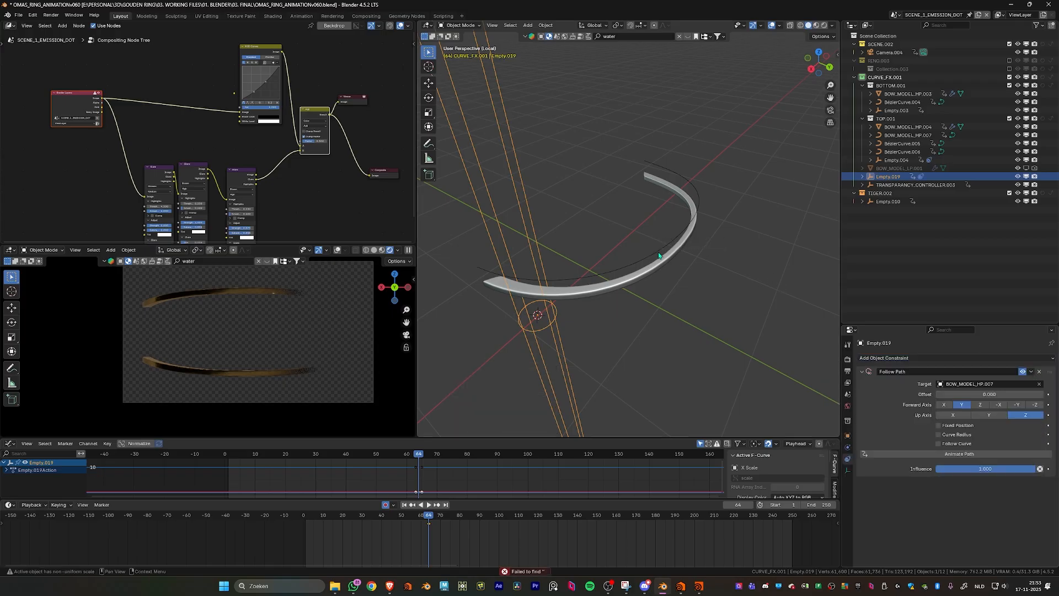
click(966, 455)
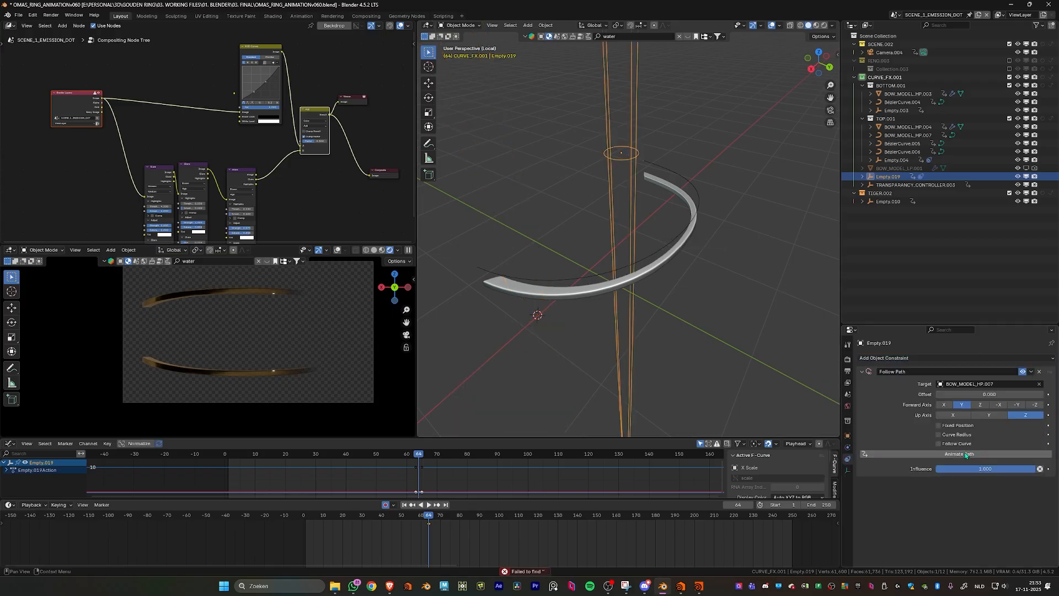
mouse_move(425, 518)
mouse_down()
mouse_move(326, 525)
mouse_move(475, 527)
mouse_move(374, 528)
mouse_move(442, 525)
mouse_up()
- Snap the 3D cursor to the world origin and the sphere empty to the cursor
middle_drag(665, 360, 618, 392)
scroll(641, 390, down, 4)
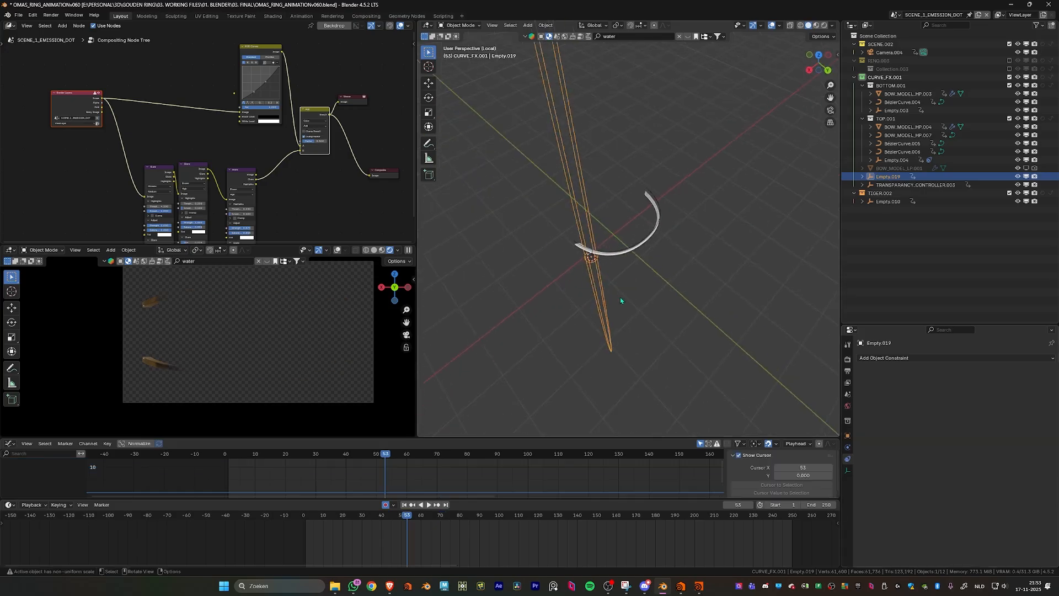
scroll(620, 301, up, 3)
middle_drag(581, 260, 599, 250)
scroll(600, 250, up, 3)
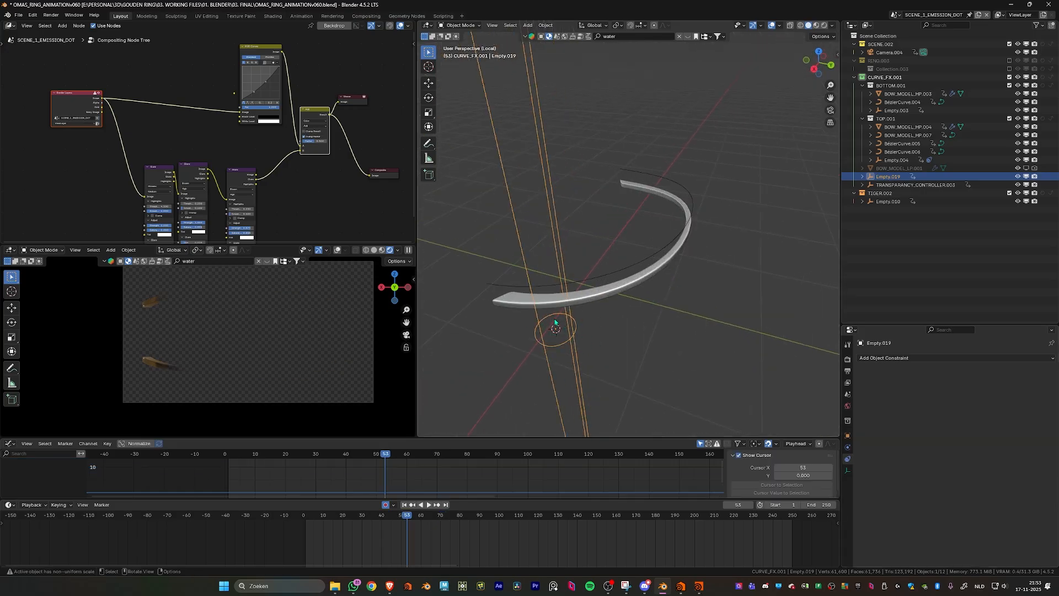
middle_drag(555, 328, 618, 251)
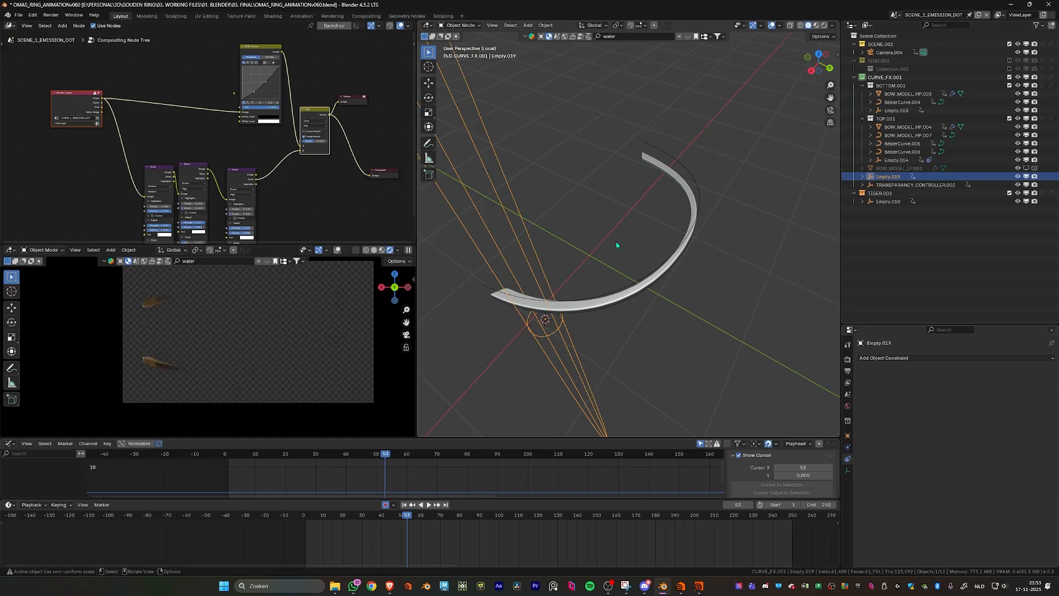
key(shift+s)
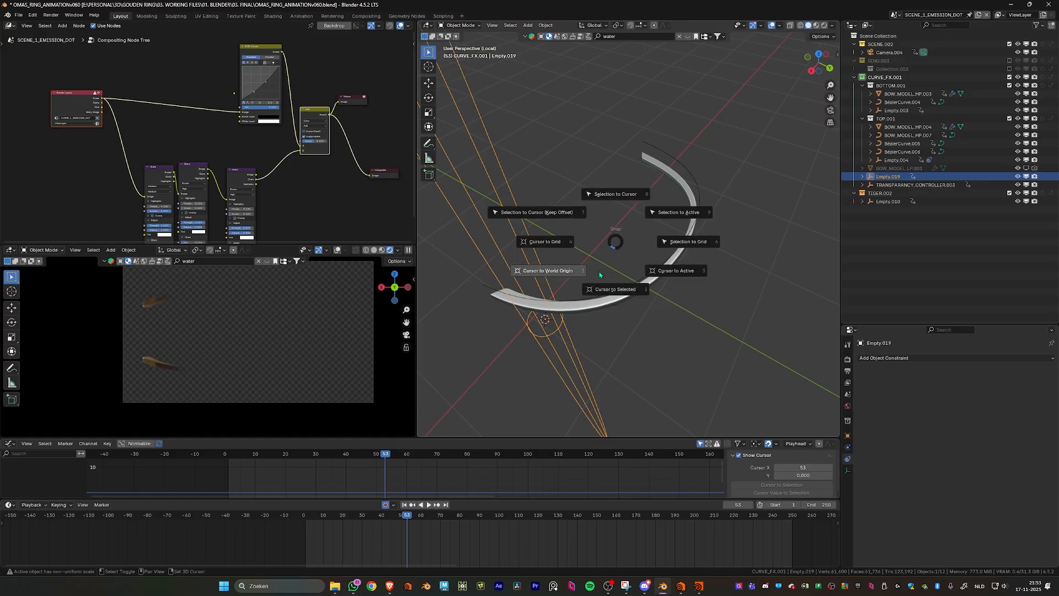
click(571, 273)
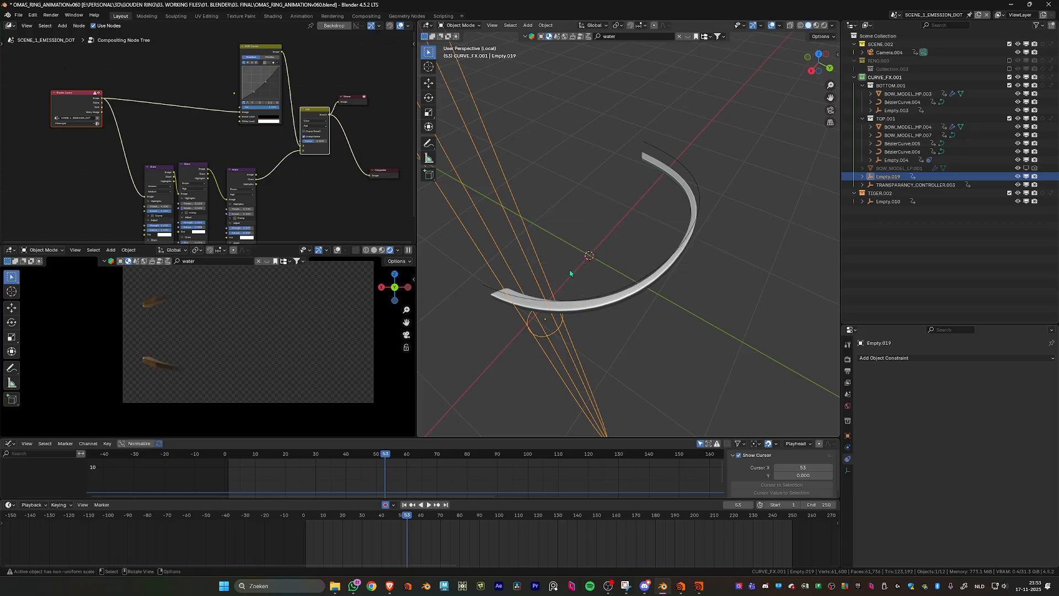
key(shift+s)
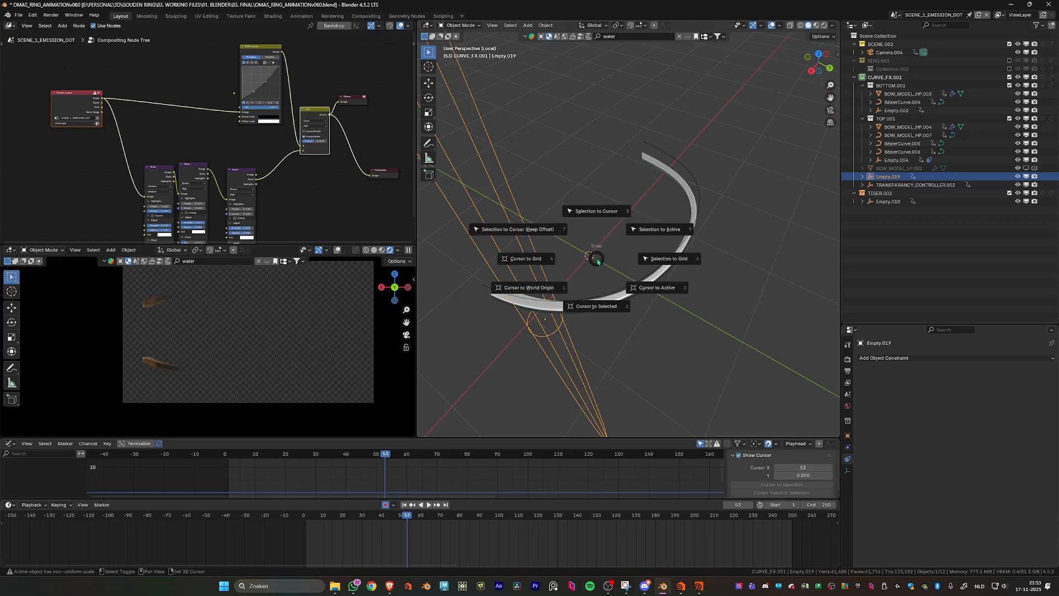
click(598, 217)
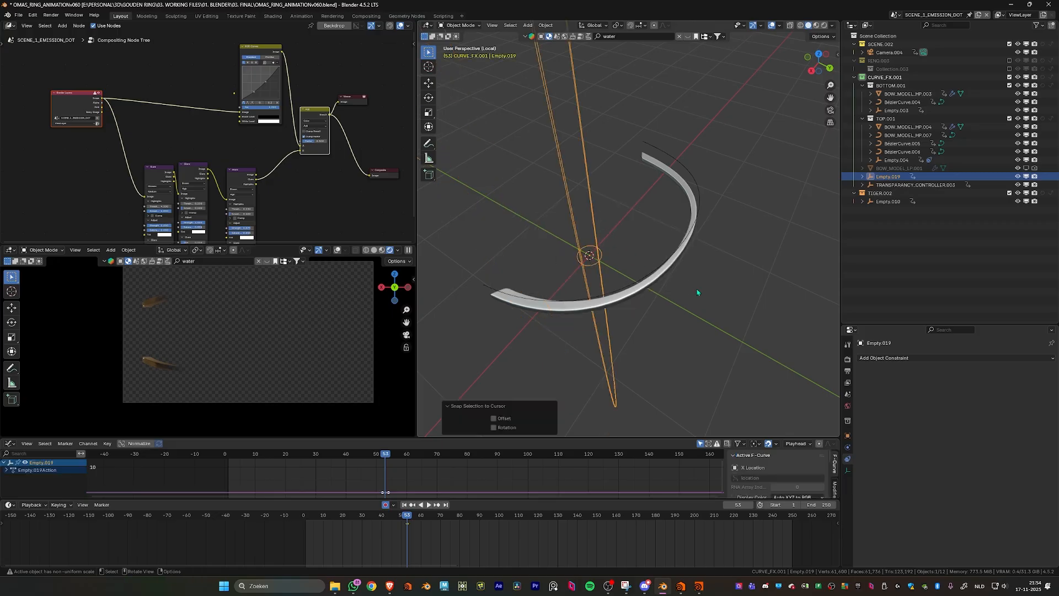
- Add a Follow Path constraint to the sphere empty targeting BOW_MODEL_HP.007 and scrub the timeline back to frame 46
click(982, 358)
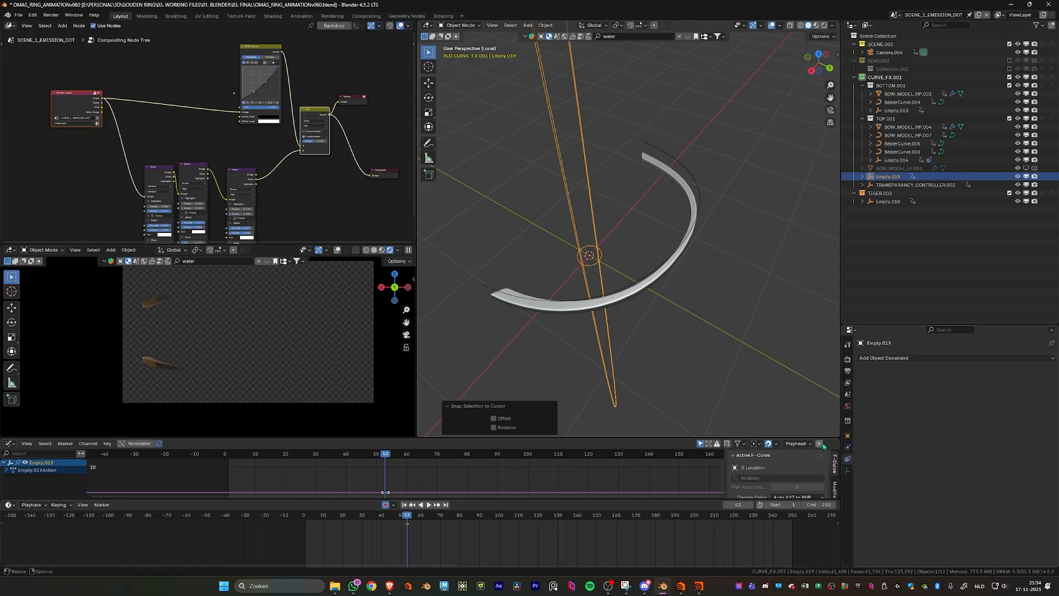
click(938, 359)
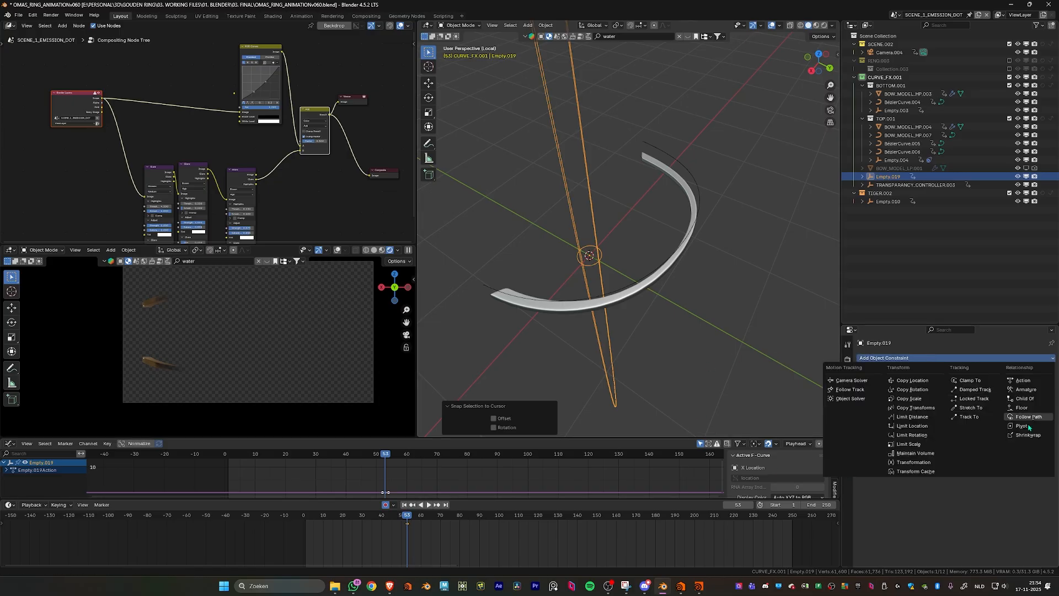
click(1039, 394)
click(1040, 384)
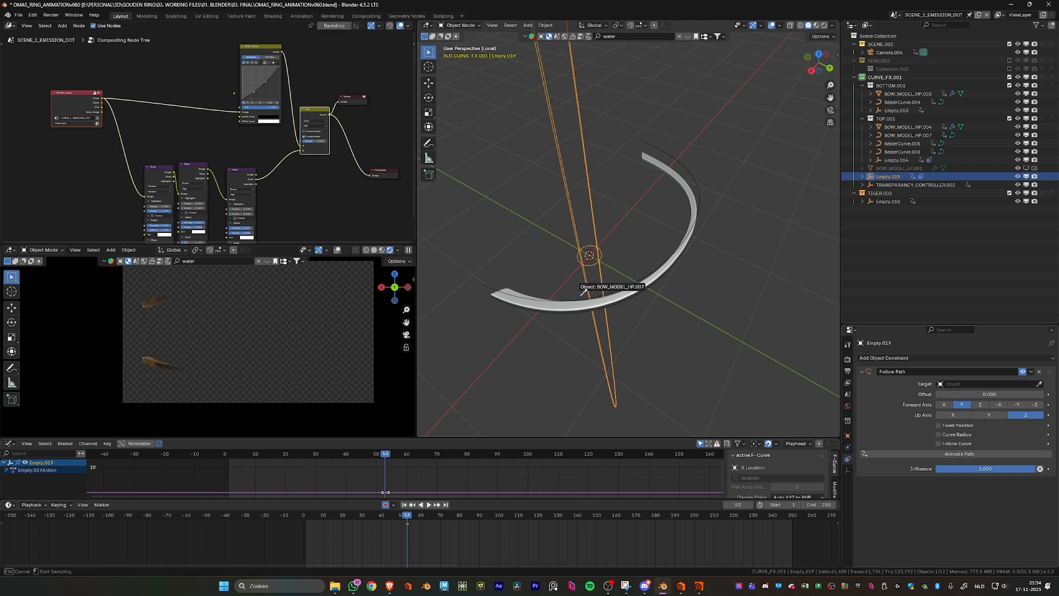
click(658, 300)
mouse_move(408, 516)
mouse_down()
mouse_move(364, 518)
mouse_move(514, 517)
mouse_move(356, 518)
mouse_move(502, 517)
mouse_move(392, 518)
mouse_up()
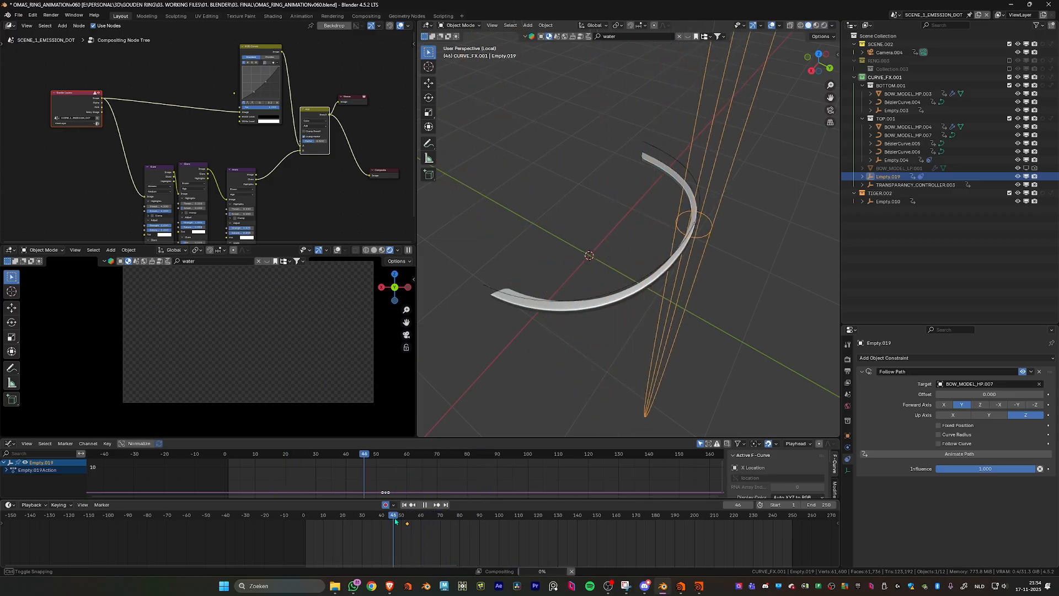
- Select the curve BOW_MODEL_HP.007 and examine the frames and evaluation time in its Path Animation settings
click(534, 299)
click(848, 485)
scroll(950, 474, down, 3)
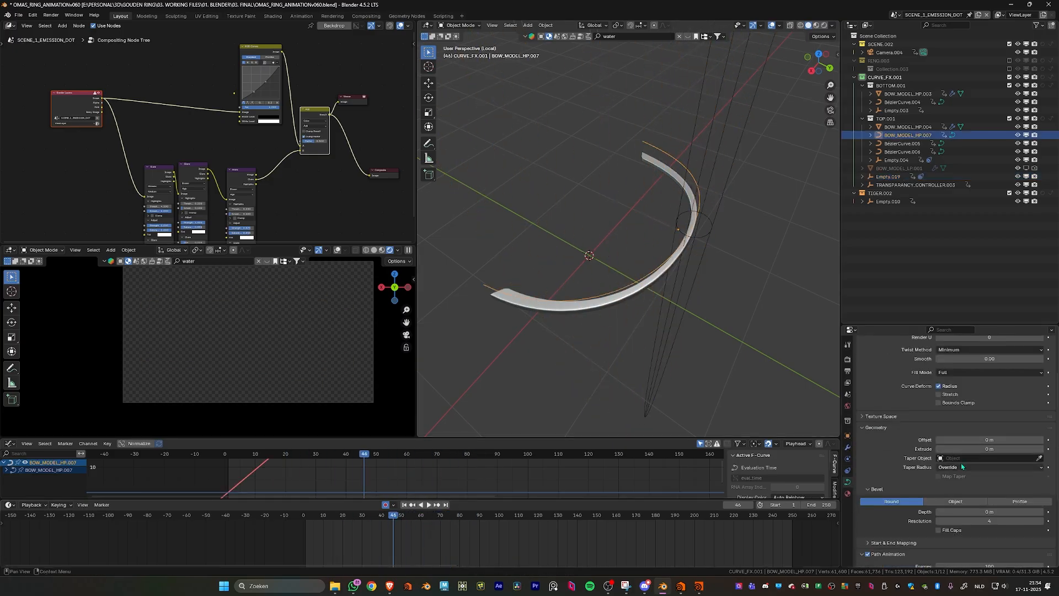
middle_drag(599, 257, 604, 227)
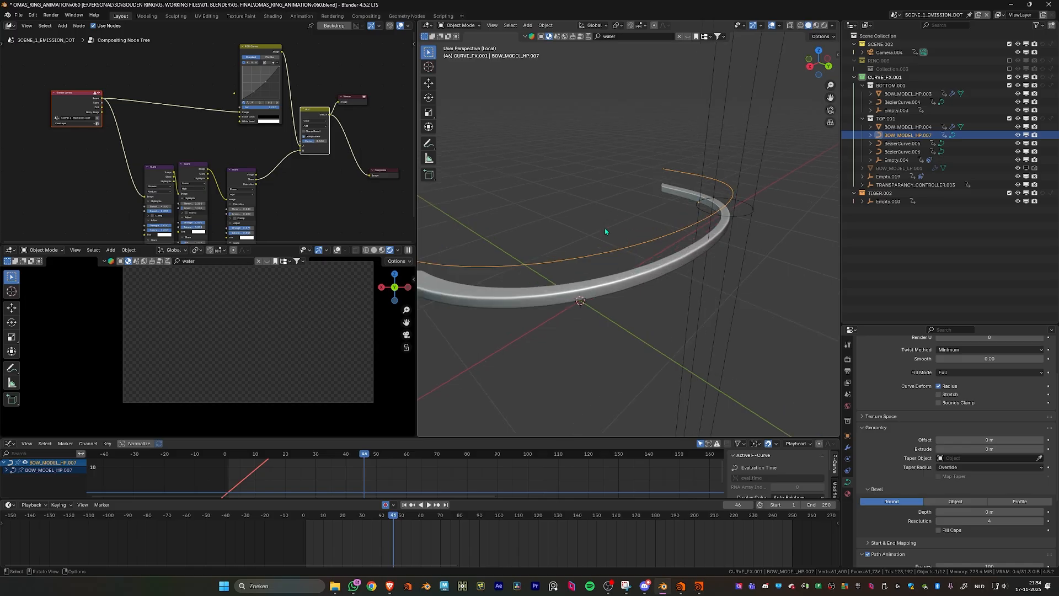
scroll(902, 468, down, 5)
drag(990, 464, 969, 464)
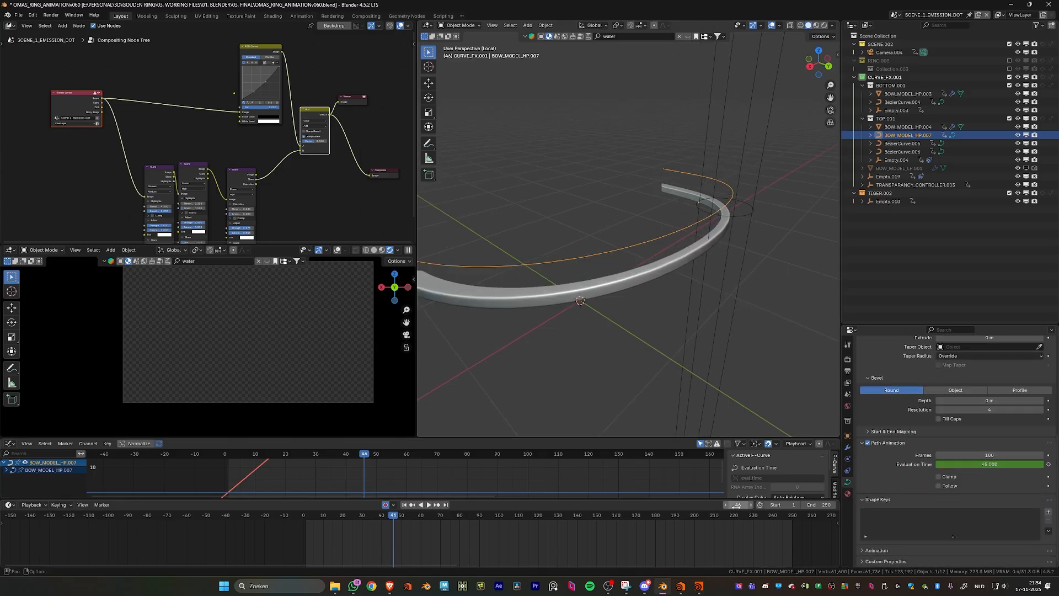
right_click(981, 464)
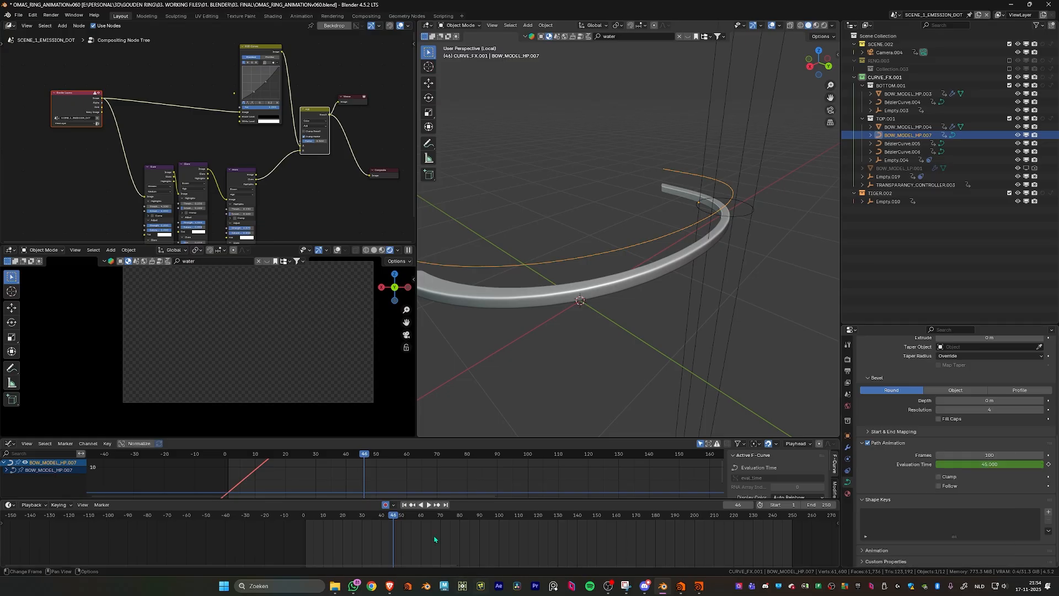
- Enlarge the Graph Editor to examine the curve's Evaluation Time animation, and shrink it back
drag(409, 439, 409, 310)
click(6, 341)
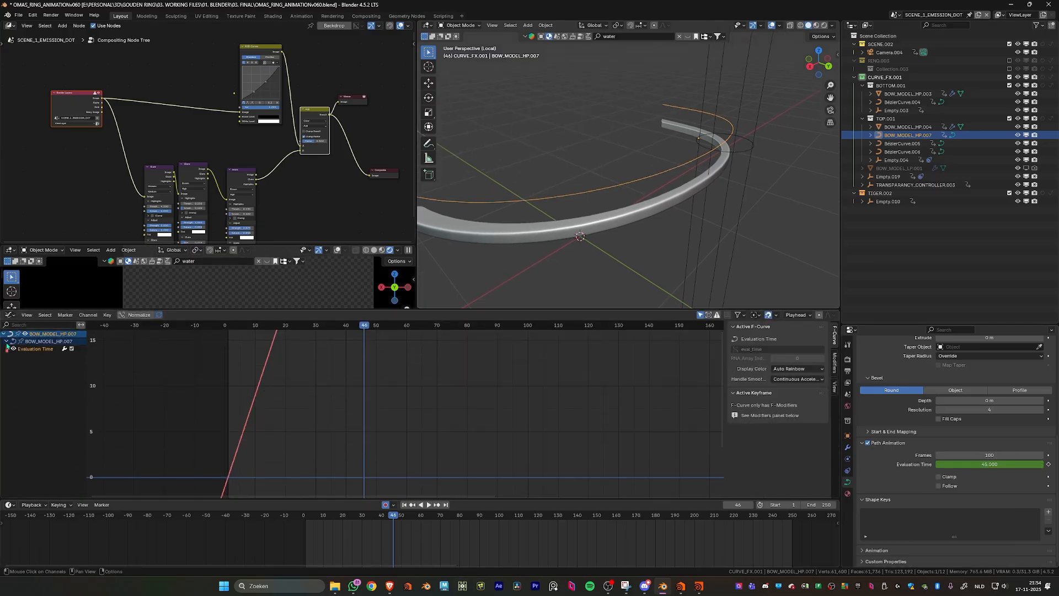
scroll(416, 406, down, 20)
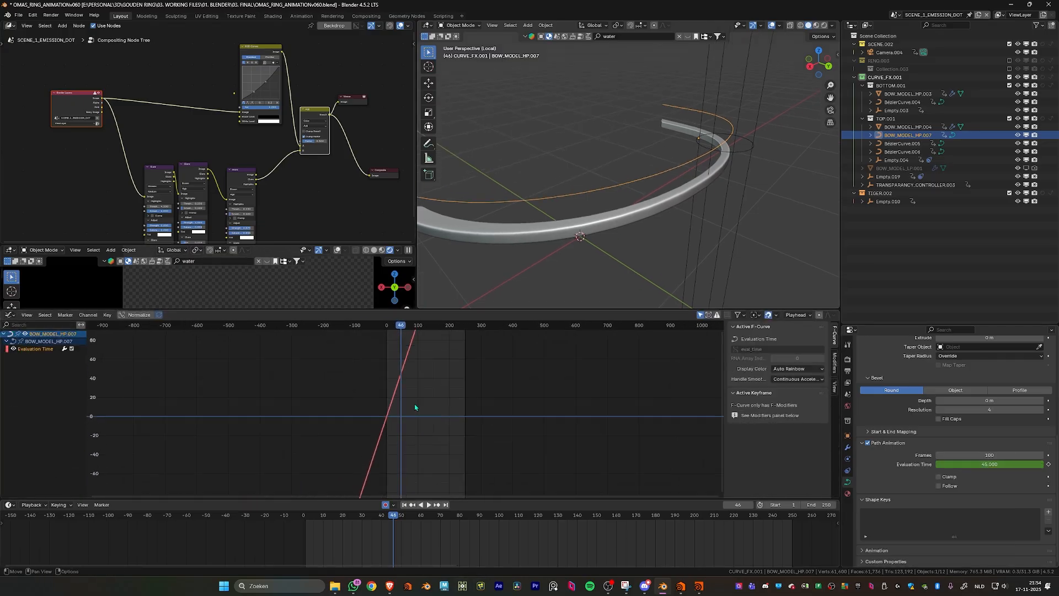
key(Home)
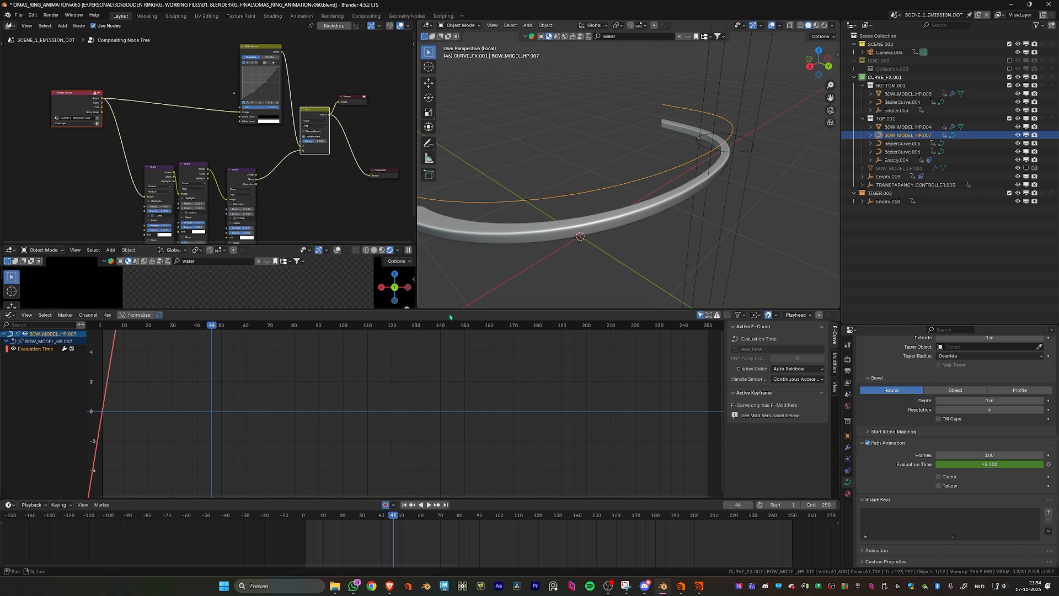
drag(450, 309, 485, 477)
scroll(551, 403, down, 3)
- Remove the new sphere empty and its path curve from the scene and select the top bow mesh BOW_MODEL_HP.004
click(715, 216)
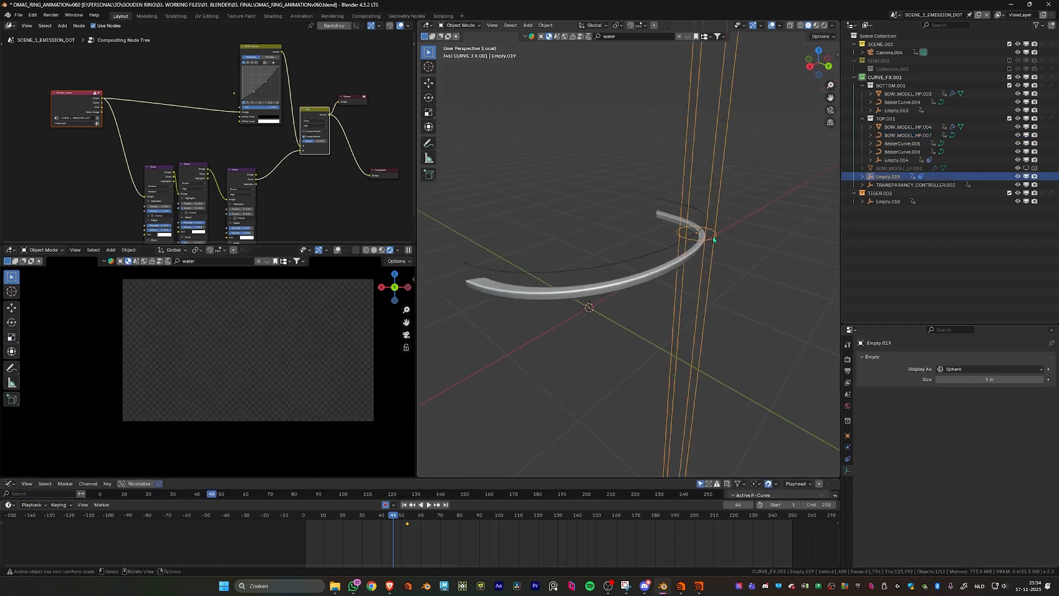
scroll(667, 264, up, 3)
click(664, 260)
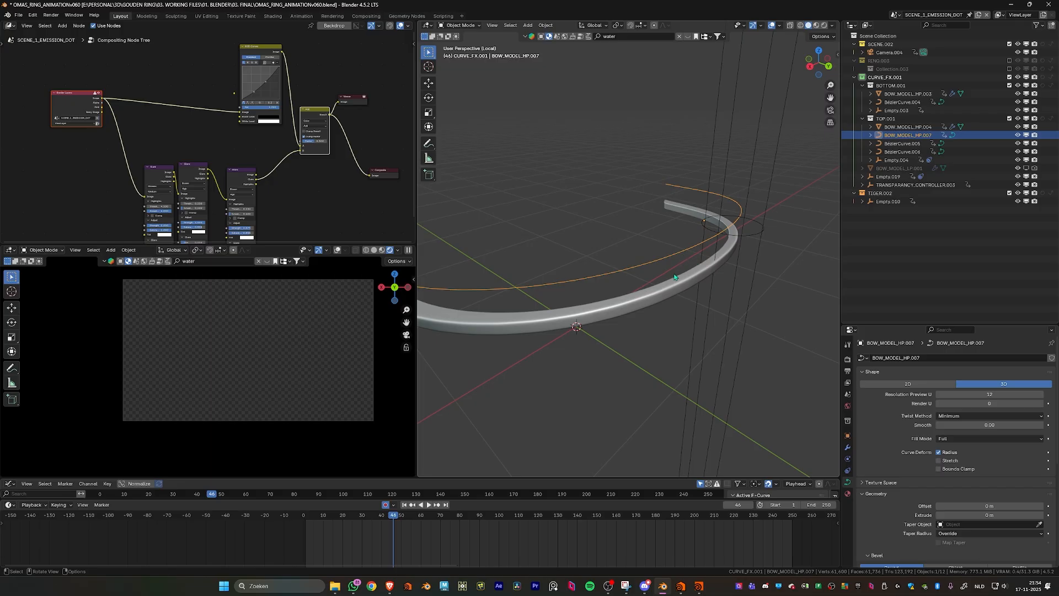
click(674, 280)
scroll(673, 286, up, 3)
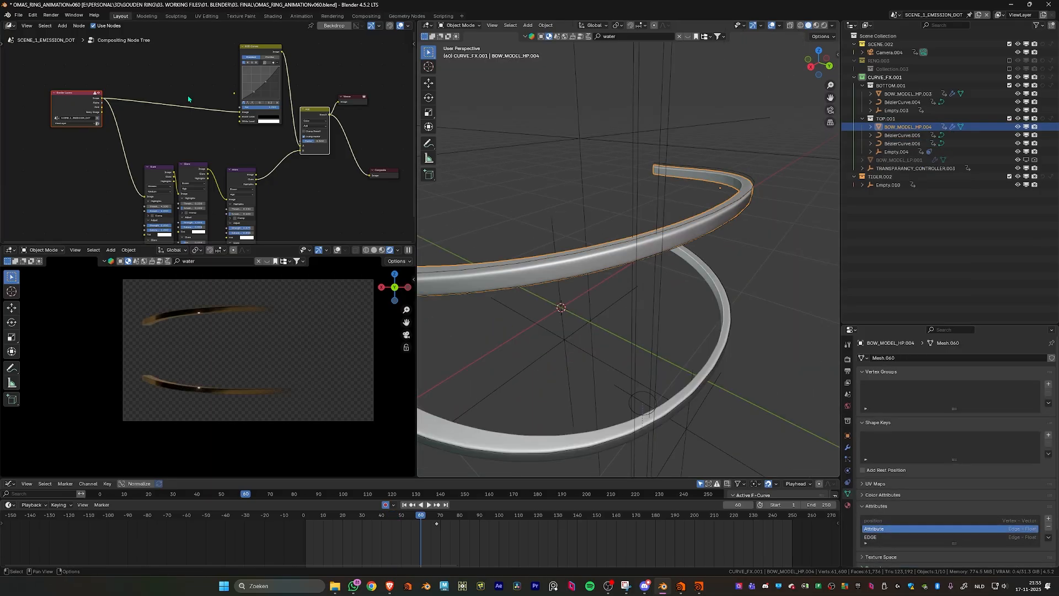
- Show the bow's Procedural Gold shader nodes, connect the first Mix Shader directly to the Material Output, and place the output beside it
click(9, 25)
click(32, 93)
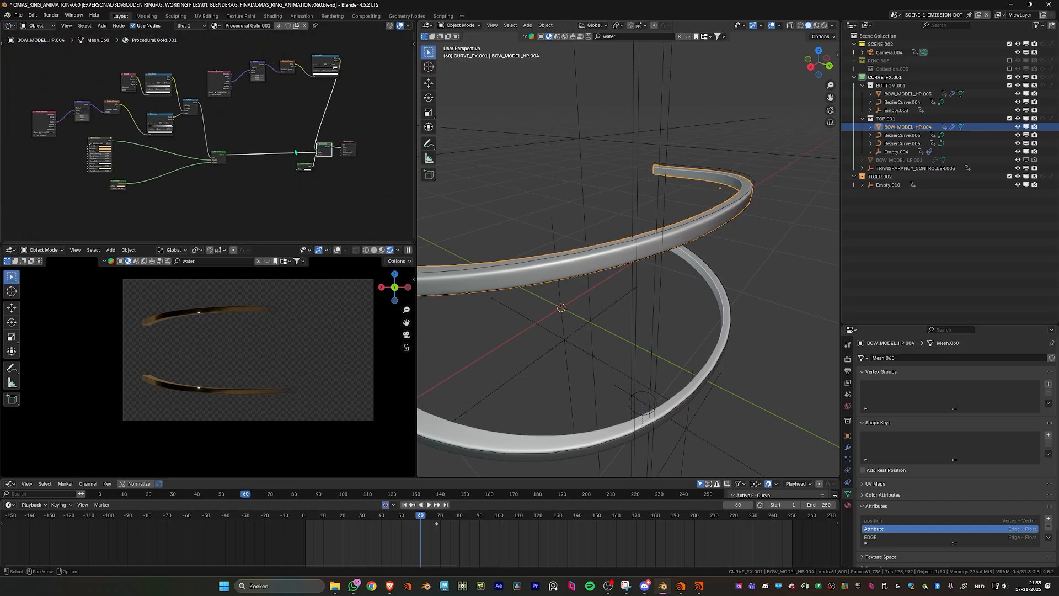
ctrl+shift+click(219, 158)
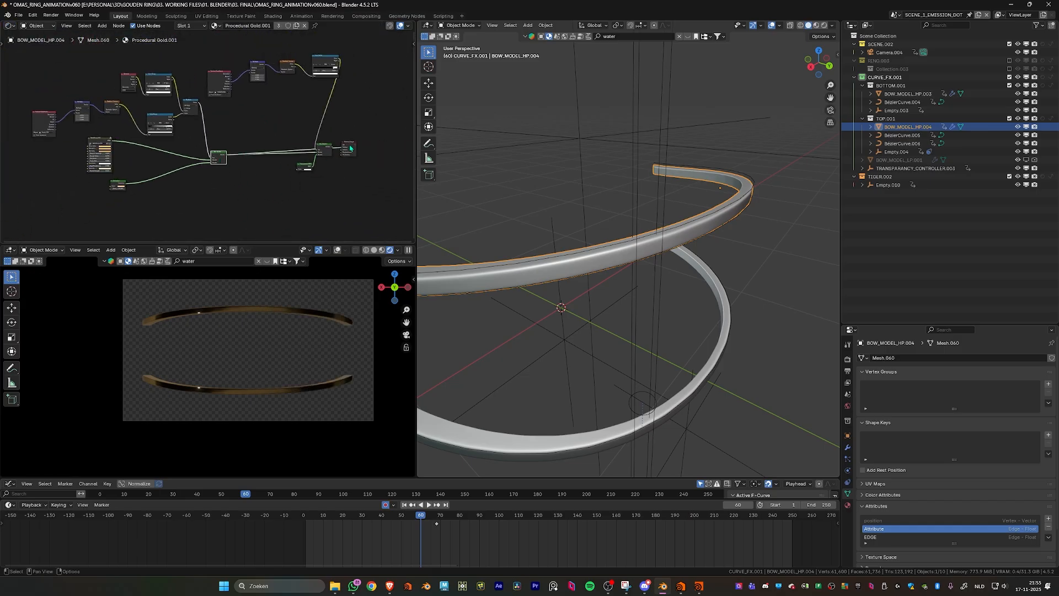
drag(350, 148, 246, 182)
middle_drag(259, 129, 338, 127)
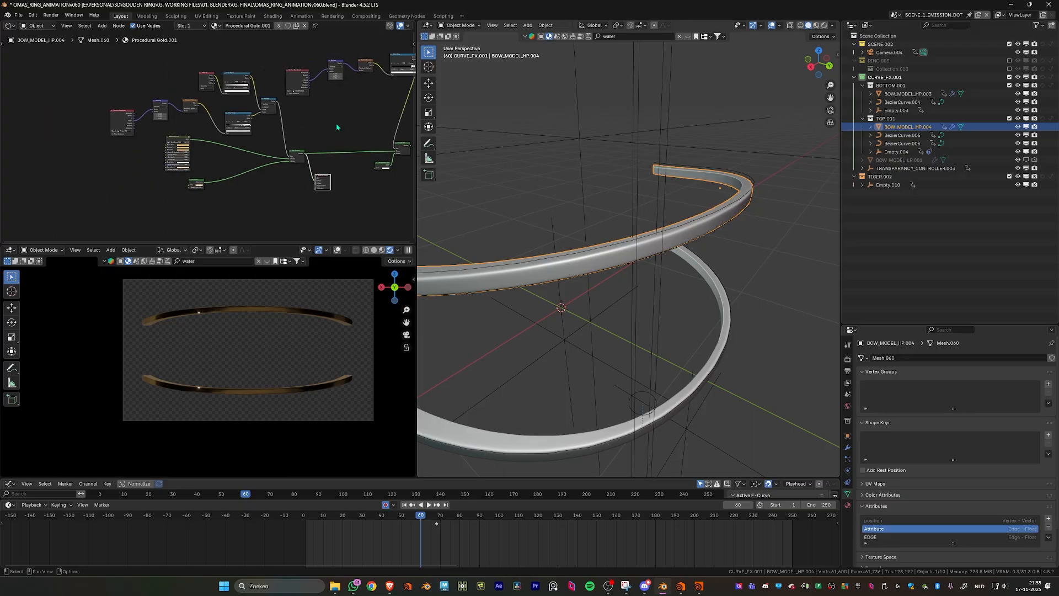
scroll(338, 127, up, 3)
scroll(603, 236, down, 3)
- Switch the 3D viewport to rendered shading and preview the Texture Coordinate node's Generated output on the bow
click(823, 26)
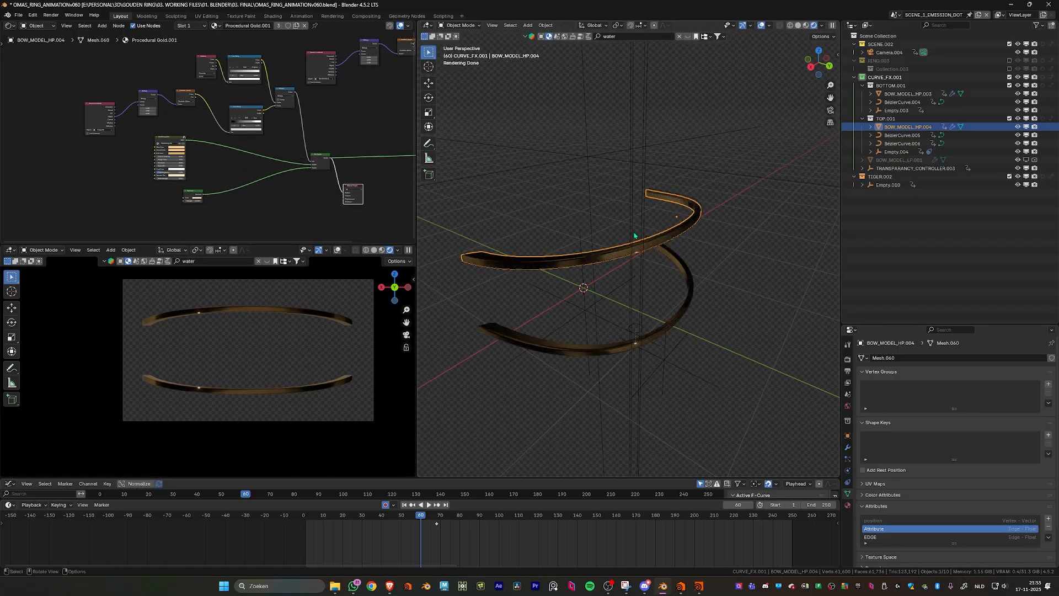
scroll(635, 236, up, 3)
scroll(210, 138, up, 2)
ctrl+shift+click(60, 99)
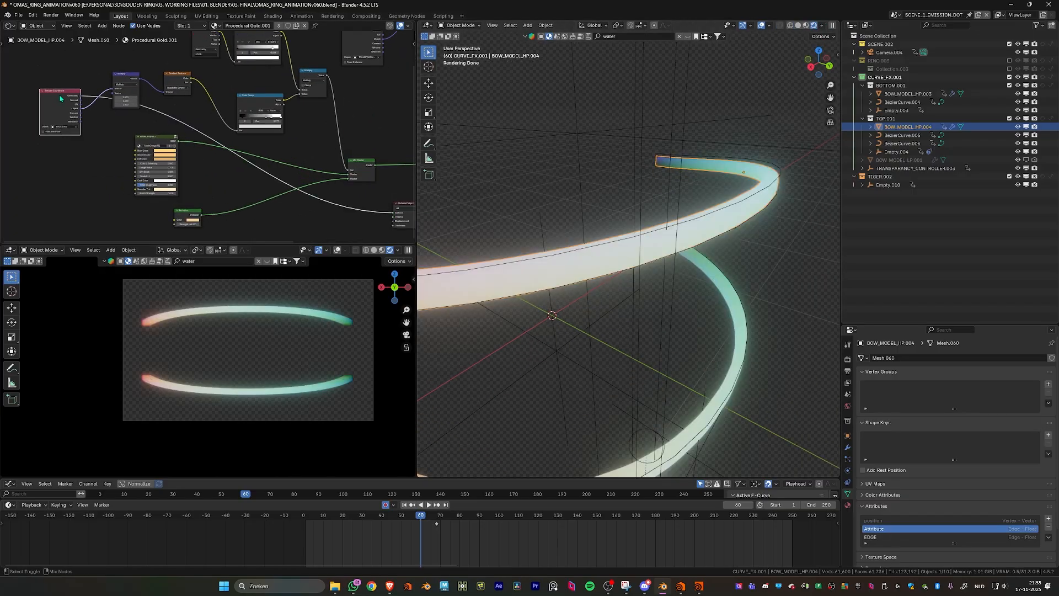
scroll(74, 138, up, 2)
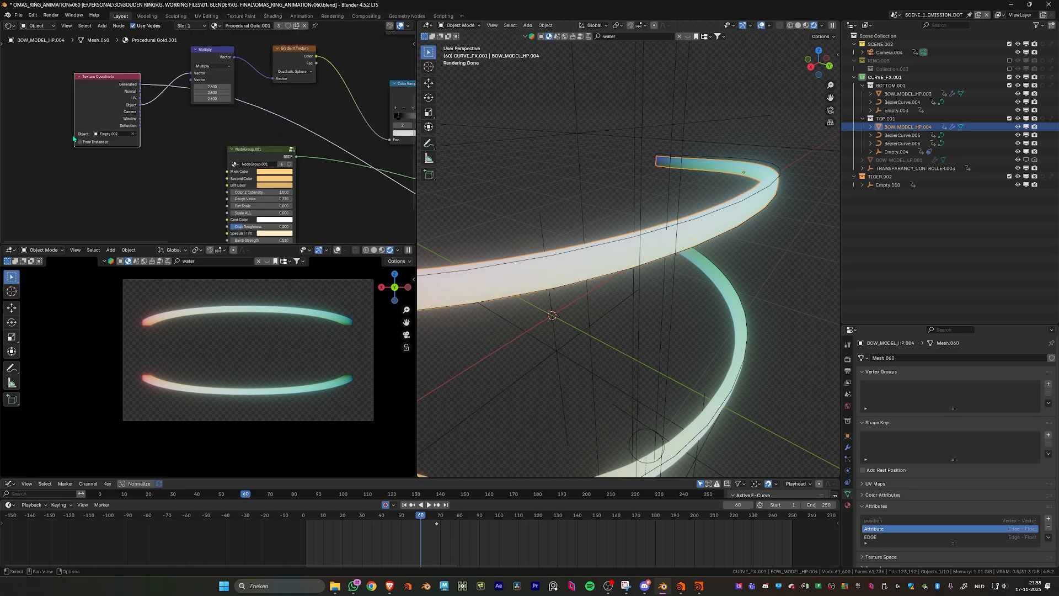
middle_drag(217, 126, 131, 182)
scroll(131, 182, down, 1)
middle_drag(194, 154, 342, 149)
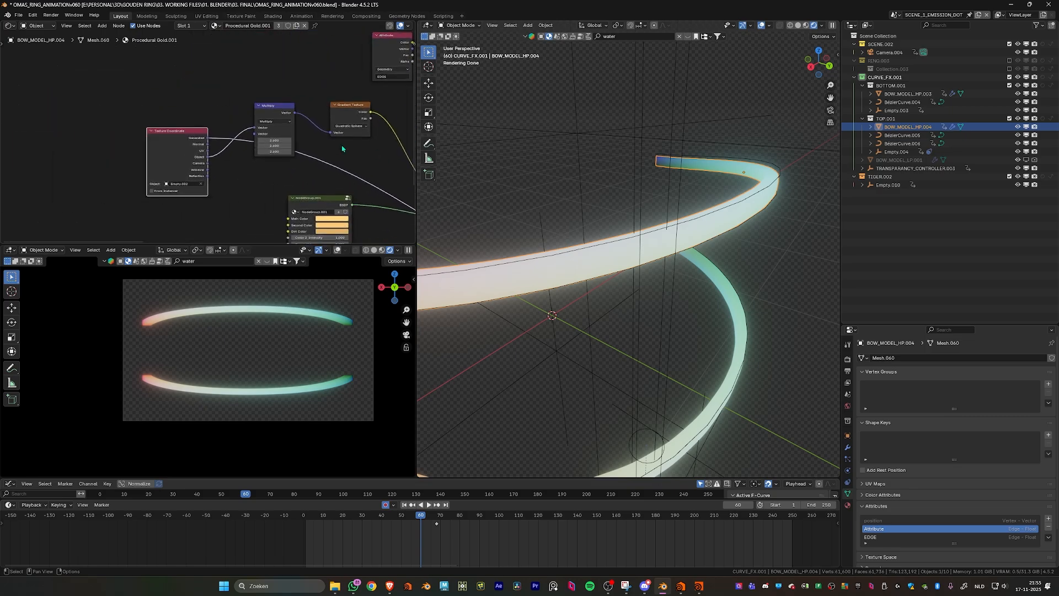
scroll(631, 167, down, 3)
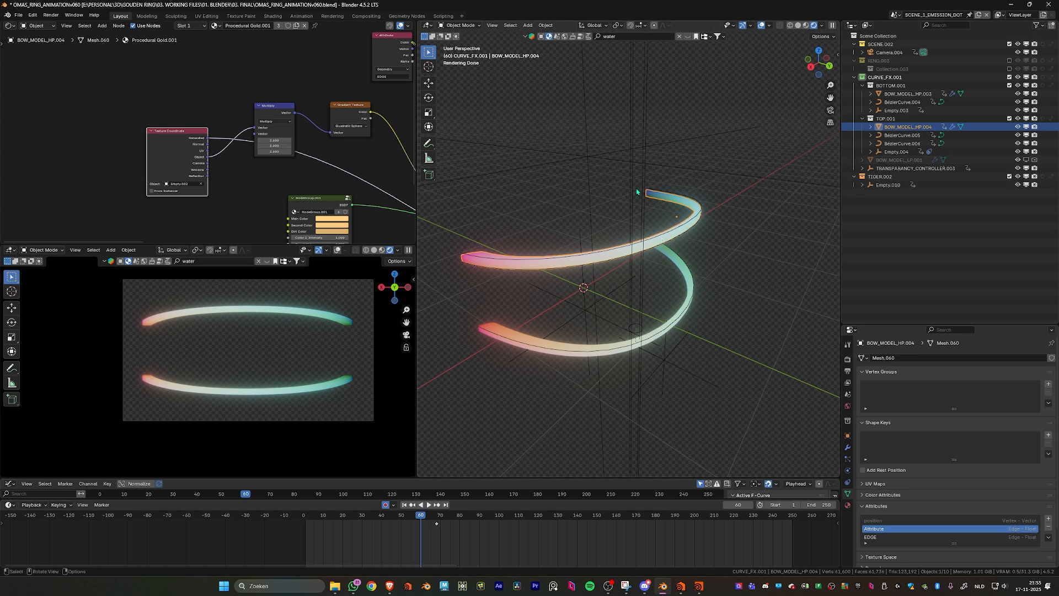
- Select the existing stretched sphere empty Empty.004 and examine its extent around the bows
click(644, 204)
scroll(676, 203, down, 5)
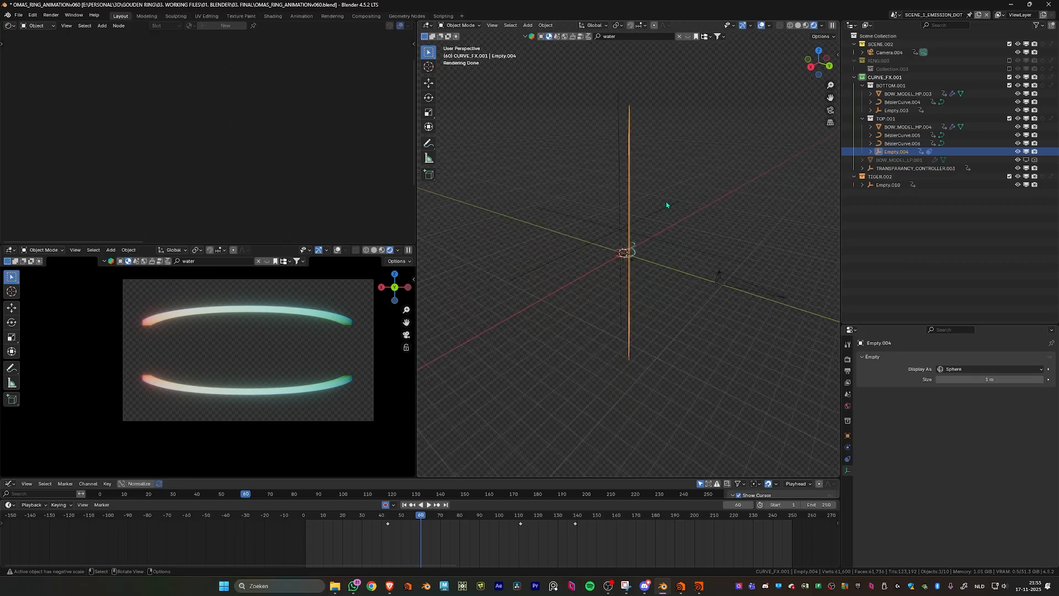
scroll(647, 203, up, 6)
scroll(648, 208, up, 3)
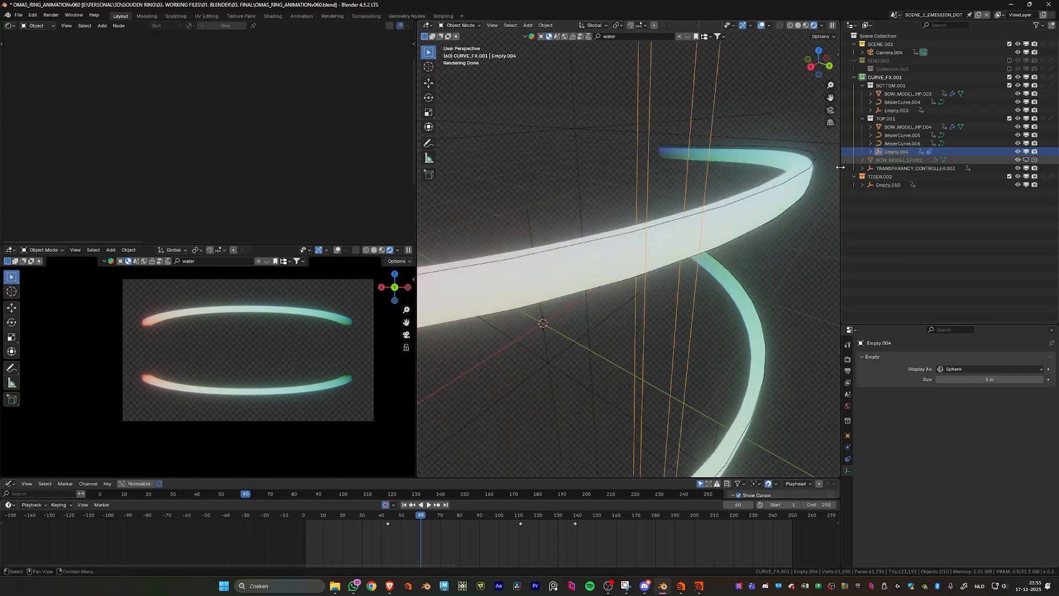
- Select the top bow mesh BOW_MODEL_HP.004 and preview the vector Multiply node's output on the bows
click(664, 246)
scroll(267, 115, up, 2)
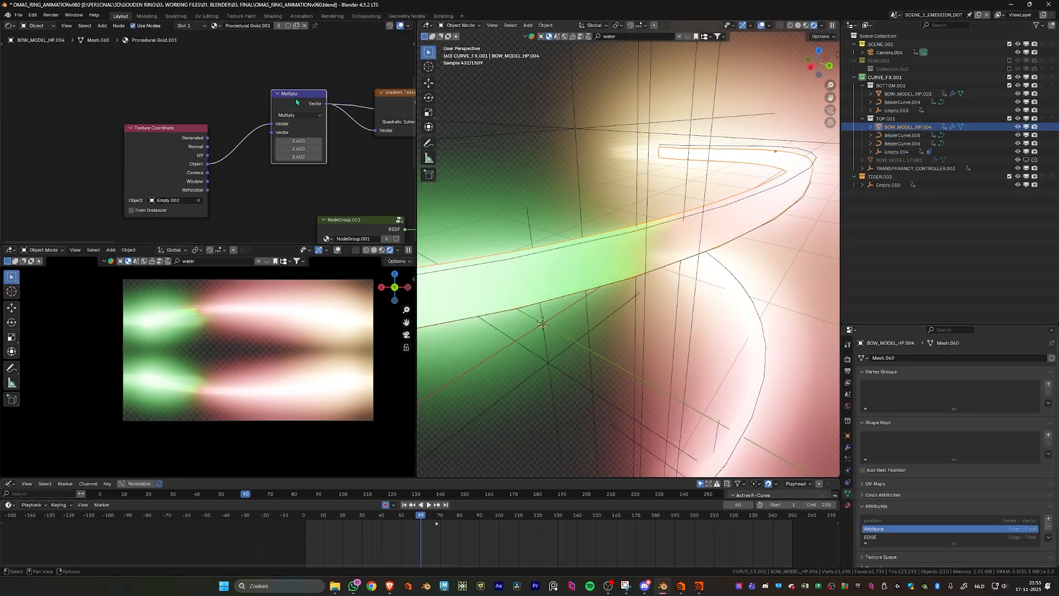
scroll(715, 206, down, 5)
mouse_move(715, 206)
middle_down()
mouse_move(728, 216)
mouse_move(698, 237)
mouse_move(711, 213)
middle_up()
- Disable the compositor in the large 3D viewport's shading and inspect the coordinate colours along the bows
click(823, 26)
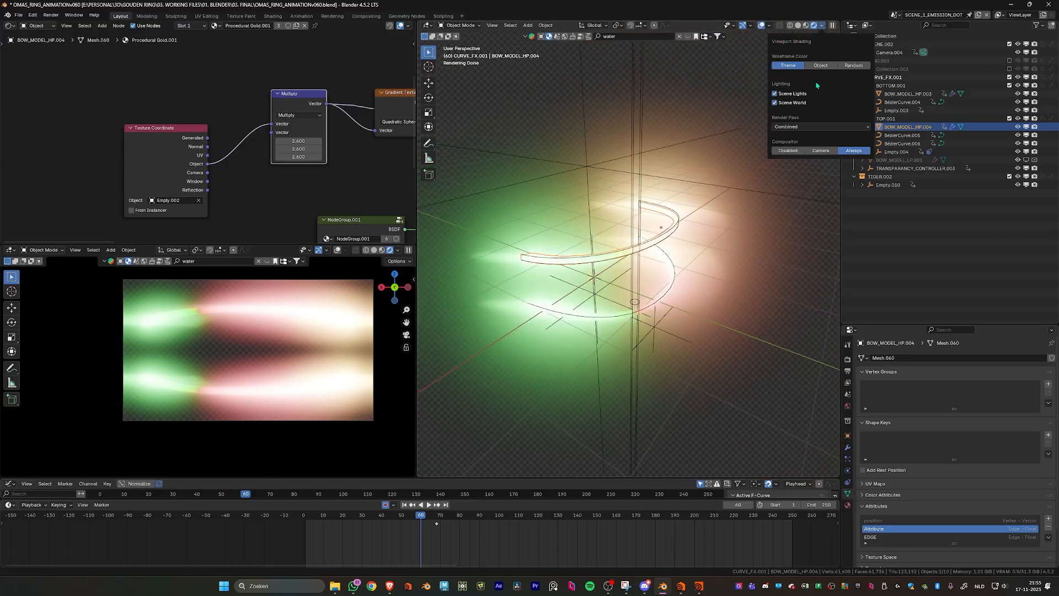
click(783, 149)
scroll(657, 266, up, 4)
middle_drag(657, 266, 604, 276)
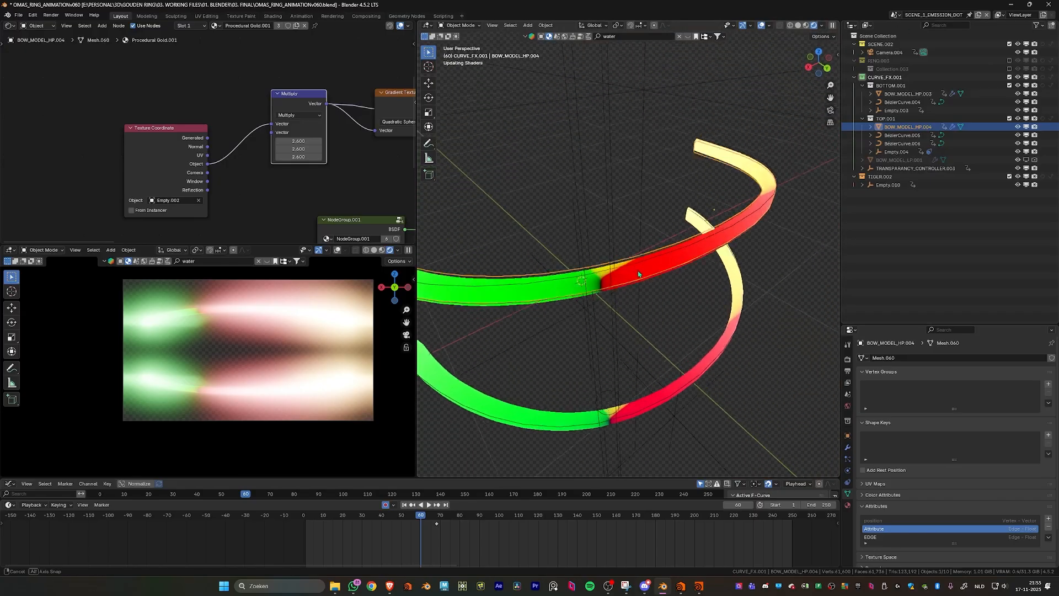
scroll(613, 278, up, 5)
scroll(596, 282, down, 5)
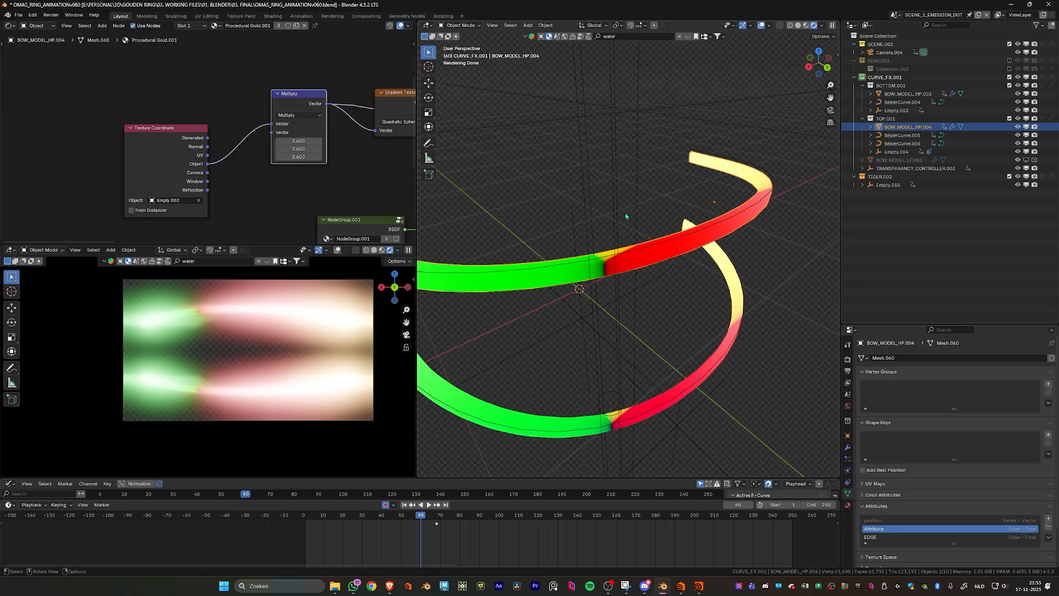
- Try moving the sphere empty Empty.004, reselect the bow mesh, and scrub the timeline to frame 59 while watching the coordinate colours
click(595, 276)
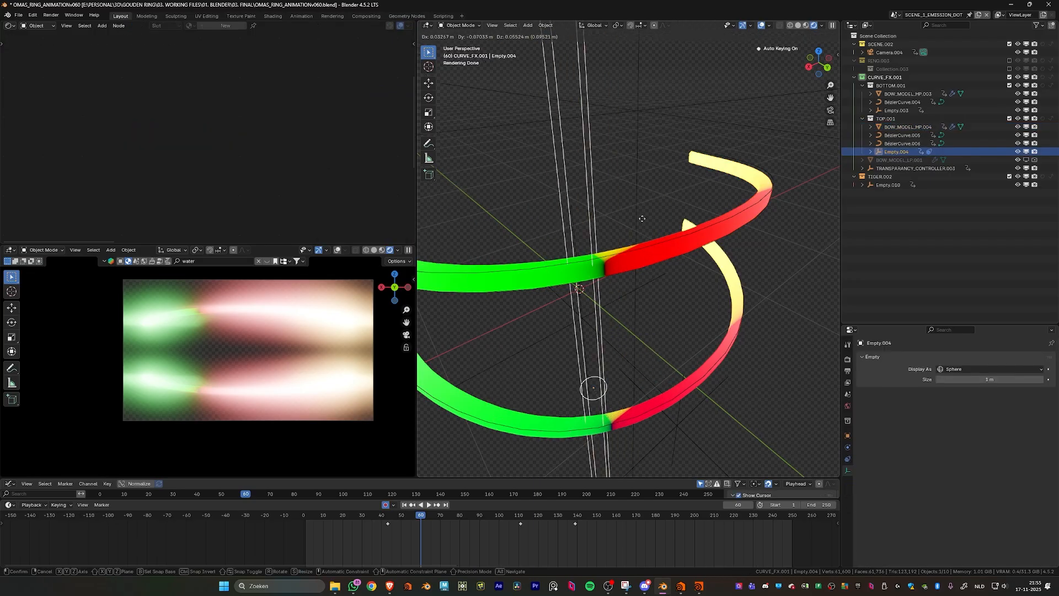
click(651, 249)
middle_drag(346, 186, 290, 175)
scroll(290, 175, down, 3)
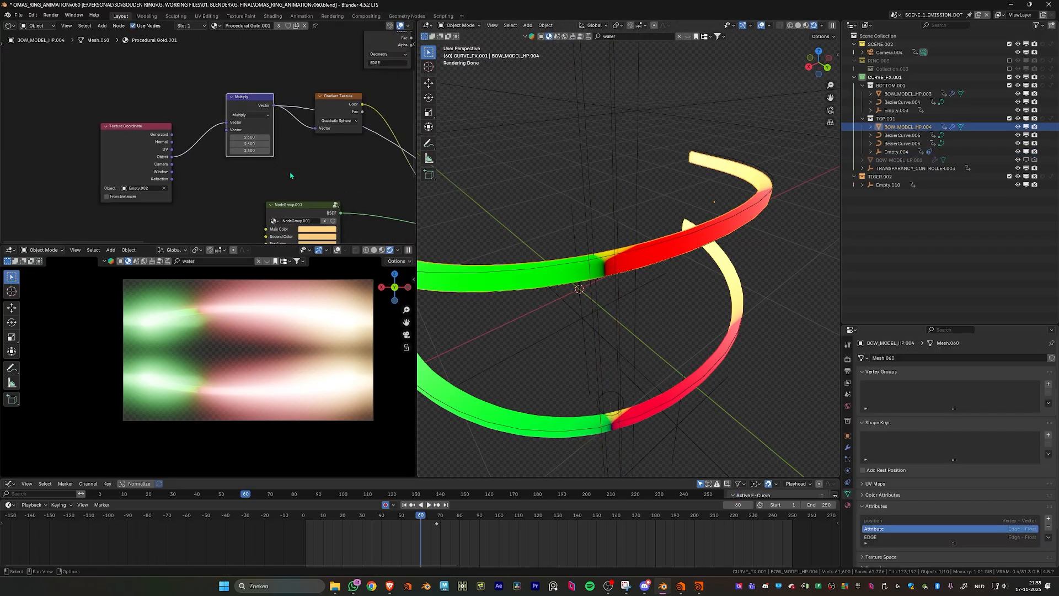
drag(407, 517, 434, 517)
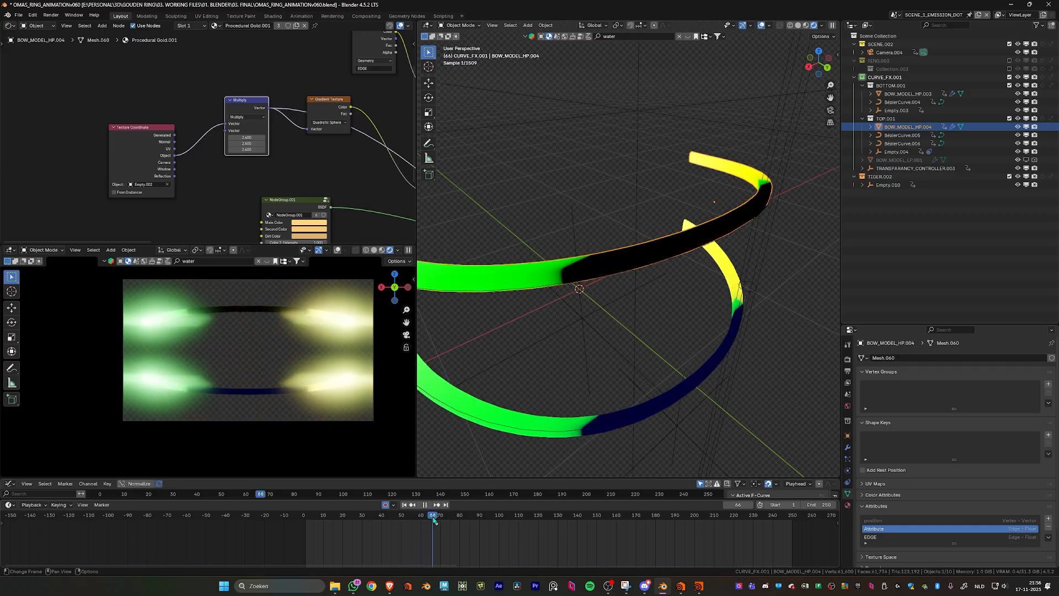
click(419, 517)
scroll(622, 302, down, 5)
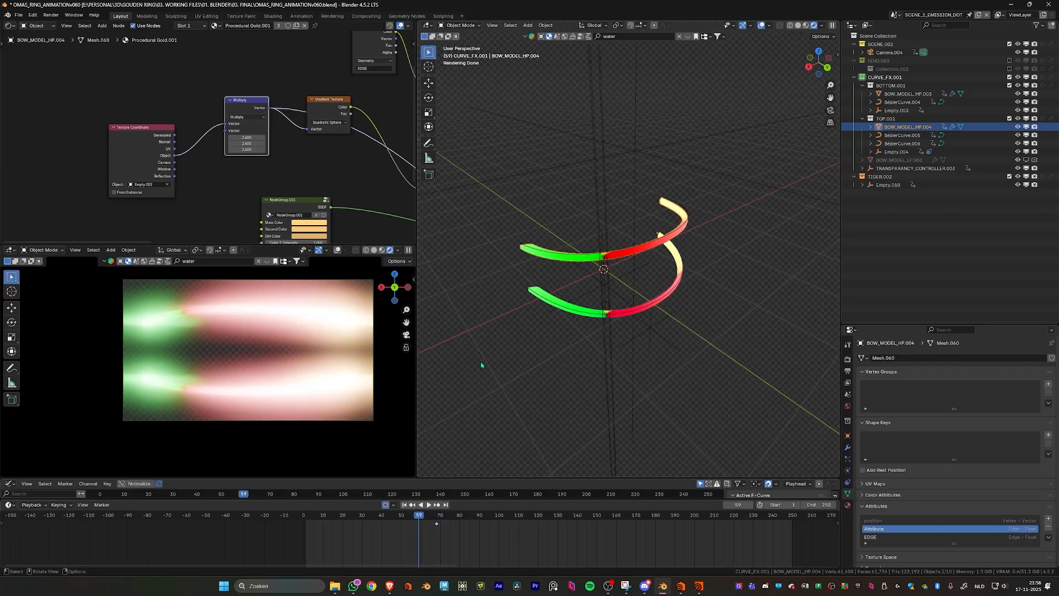
- Examine the node chain from the vector Multiply through the Quadratic Sphere Gradient Texture to the Color Ramp in an enlarged shader editor
middle_drag(380, 162, 314, 163)
scroll(314, 163, up, 3)
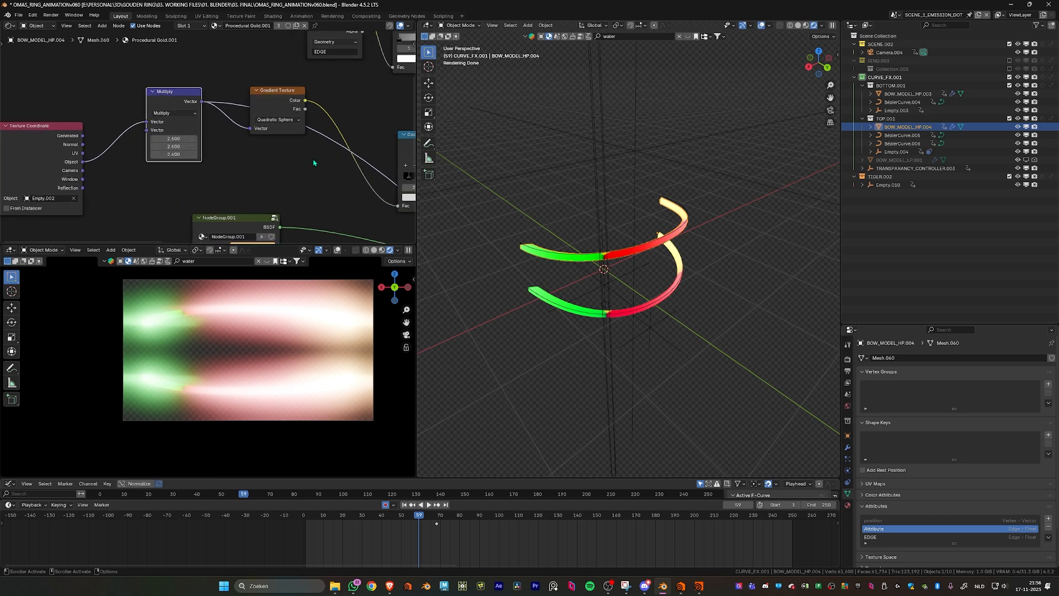
scroll(312, 113, up, 4)
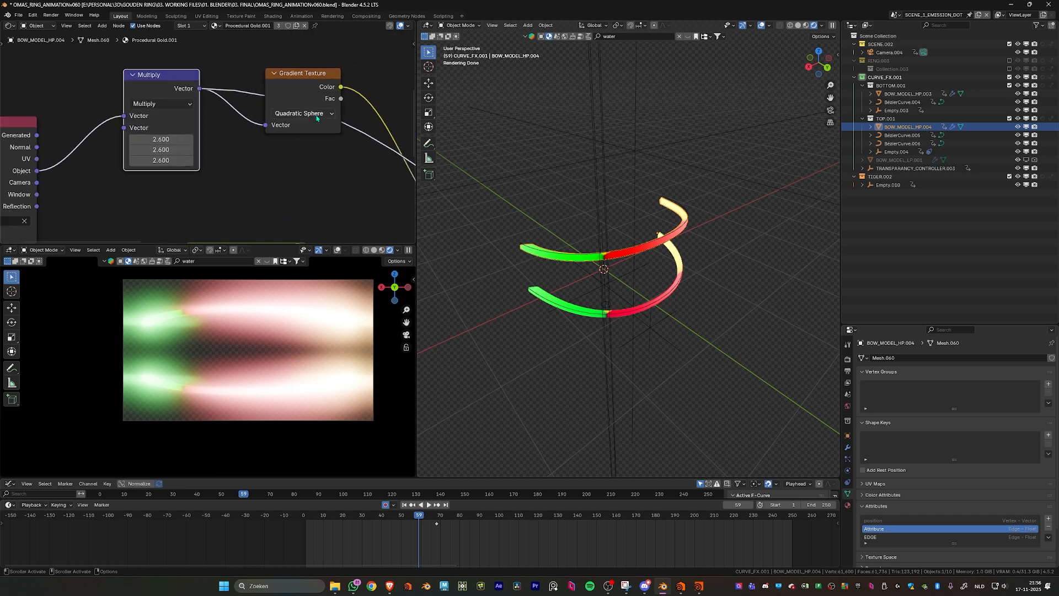
middle_drag(304, 144, 212, 158)
scroll(213, 158, up, 2)
key(ctrl+space)
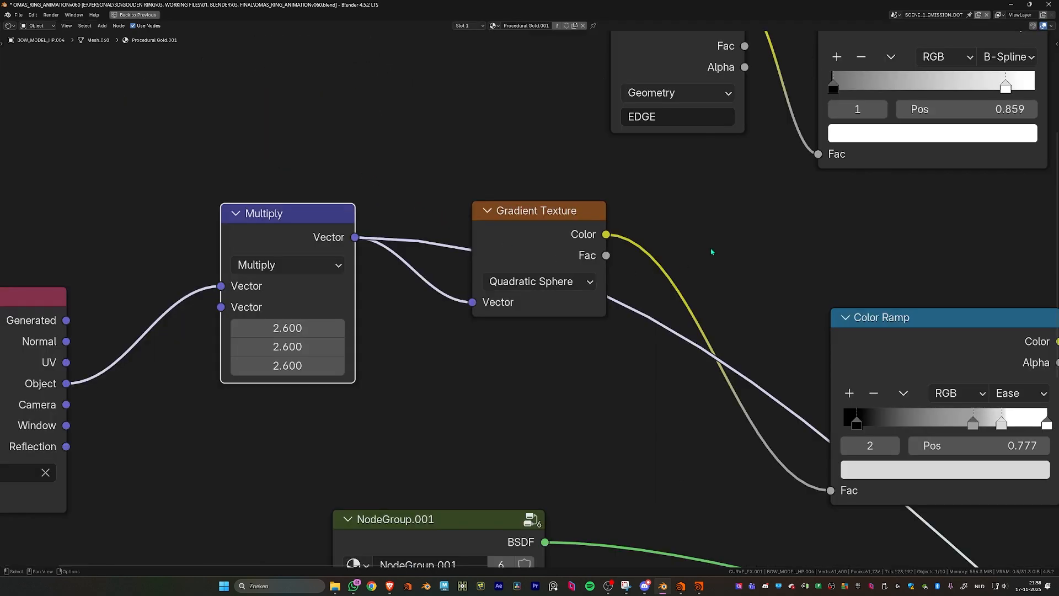
middle_drag(711, 251, 604, 216)
scroll(605, 216, down, 1)
middle_drag(761, 232, 578, 225)
scroll(558, 182, down, 2)
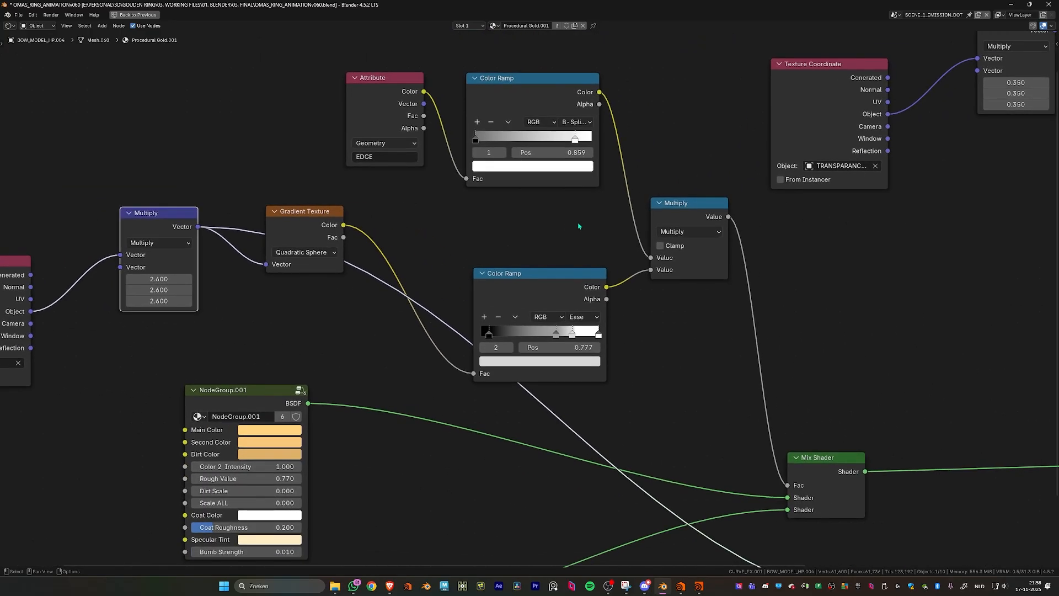
- Preview the gradient's Color Ramp output on the bows and scrub the timeline around frame 59 to watch the spot move
click(555, 276)
key(ctrl+space)
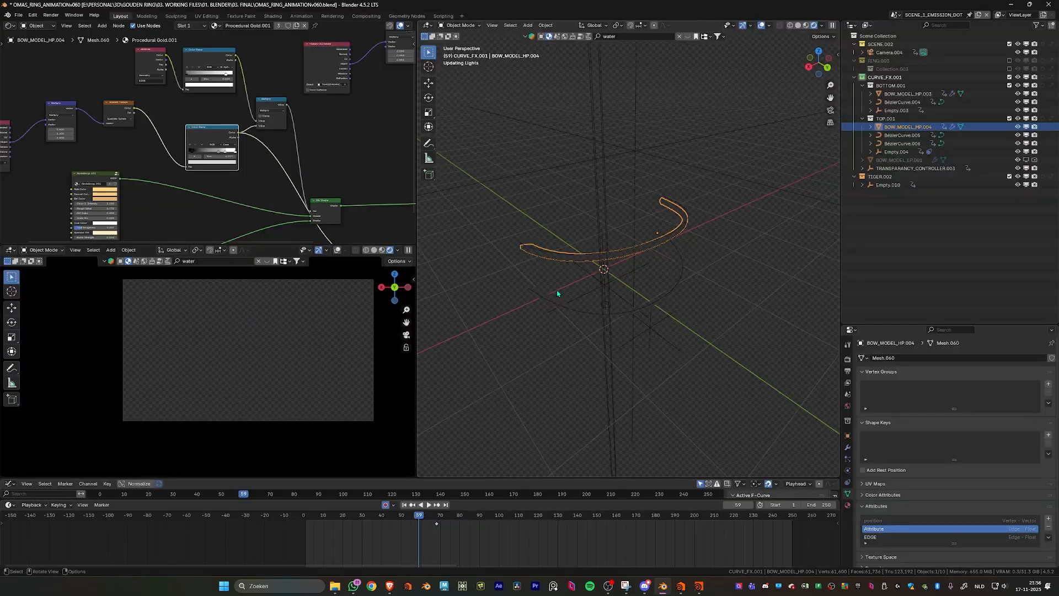
scroll(557, 293, up, 8)
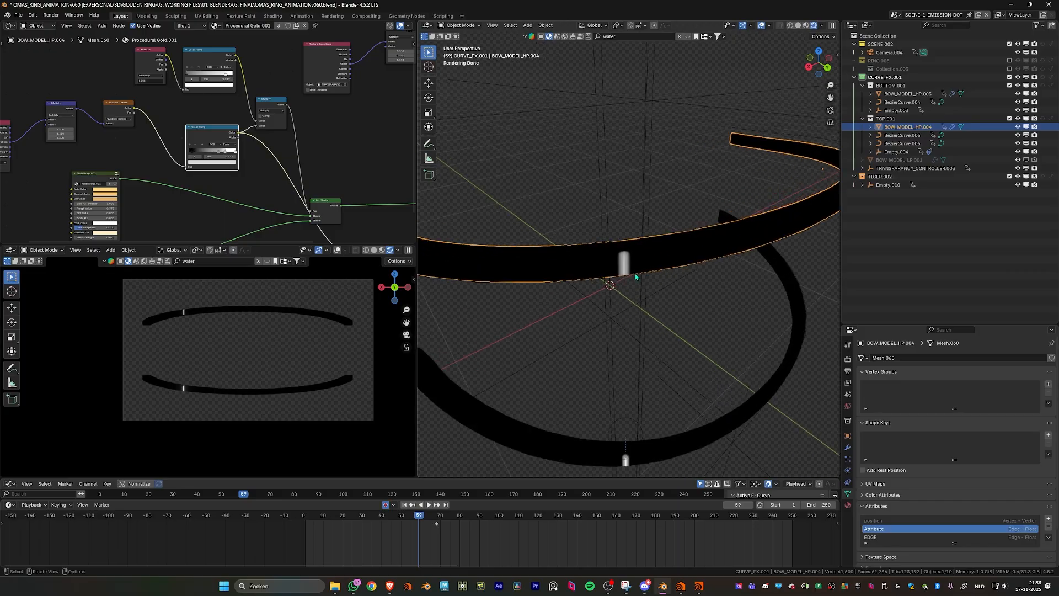
scroll(636, 276, up, 2)
scroll(609, 259, down, 10)
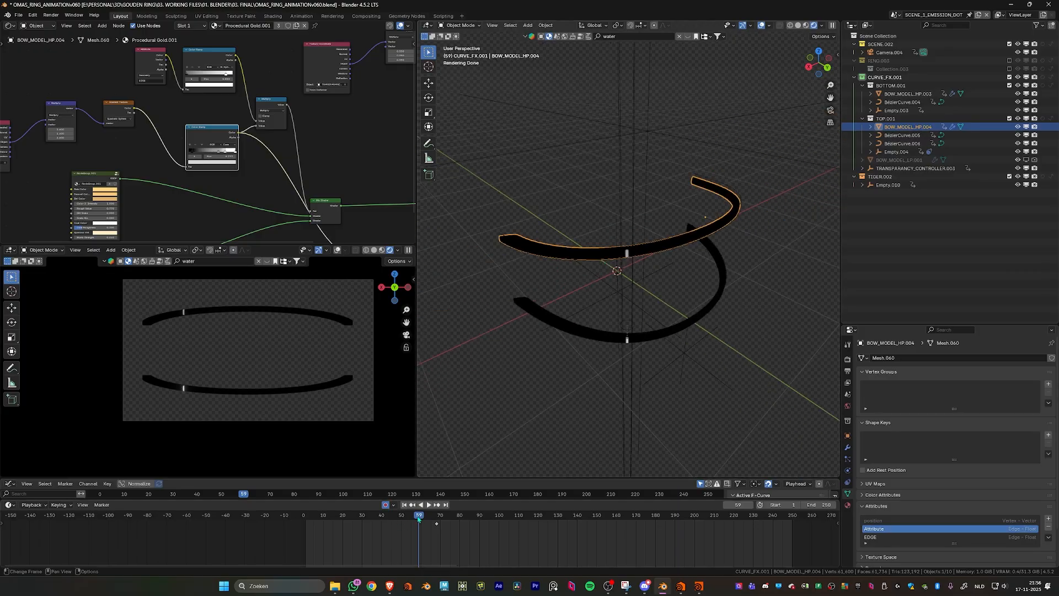
mouse_move(416, 518)
mouse_down()
mouse_move(406, 518)
mouse_move(429, 520)
mouse_up()
drag(429, 520, 411, 521)
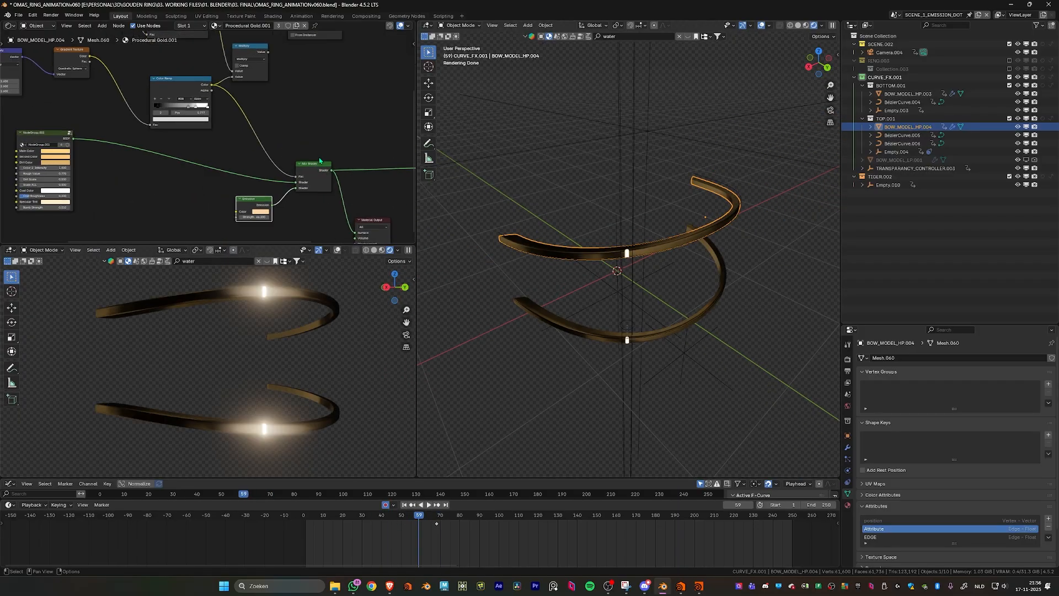
- Preview the EDGE Attribute node's output and examine the edge line on the bows up close
scroll(319, 160, up, 2)
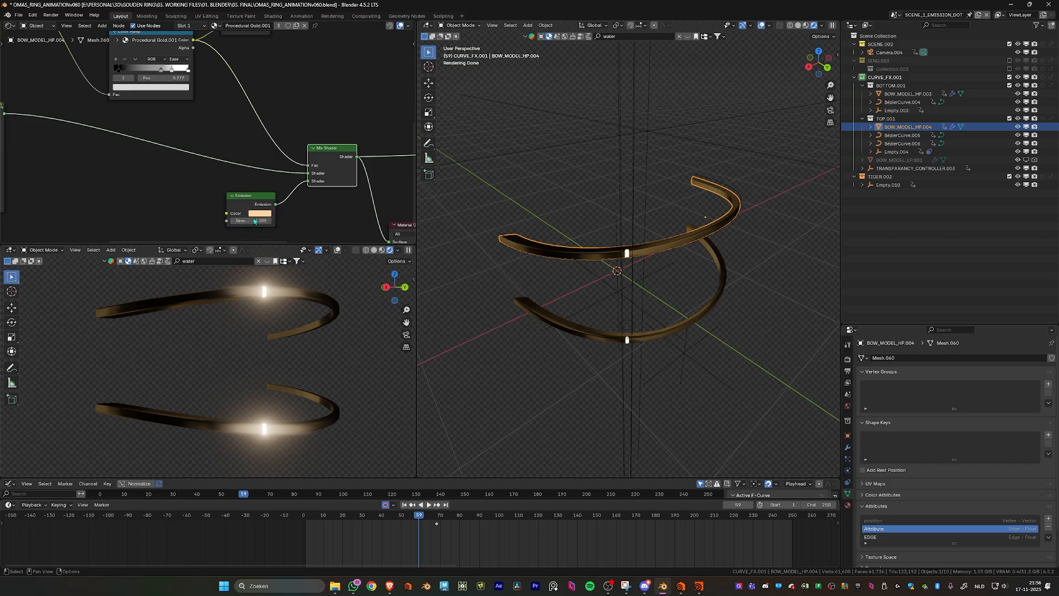
scroll(309, 229, down, 2)
middle_drag(338, 136, 375, 184)
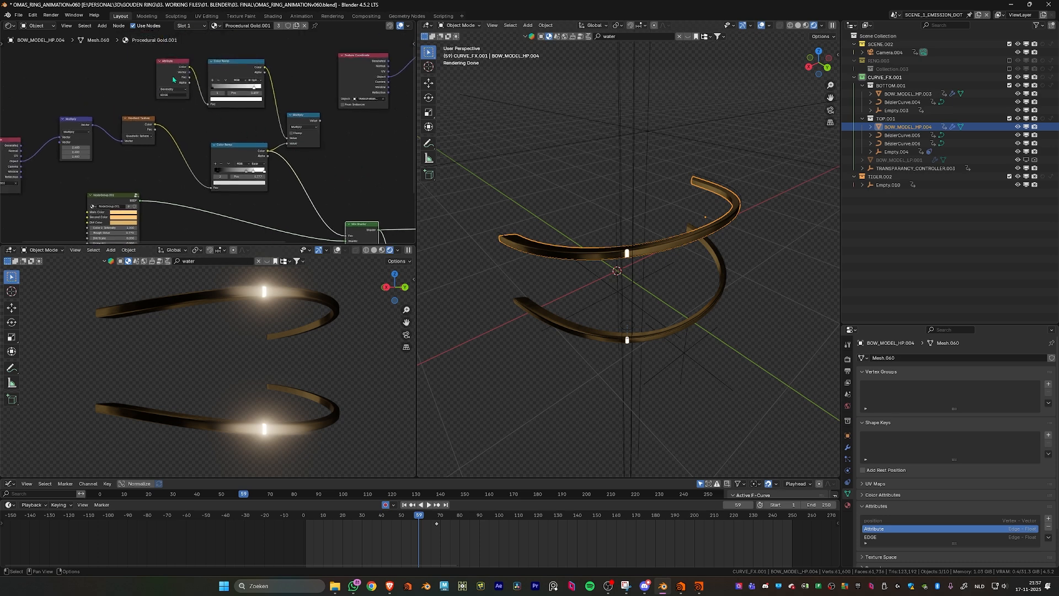
scroll(173, 79, up, 3)
ctrl+shift+click(231, 109)
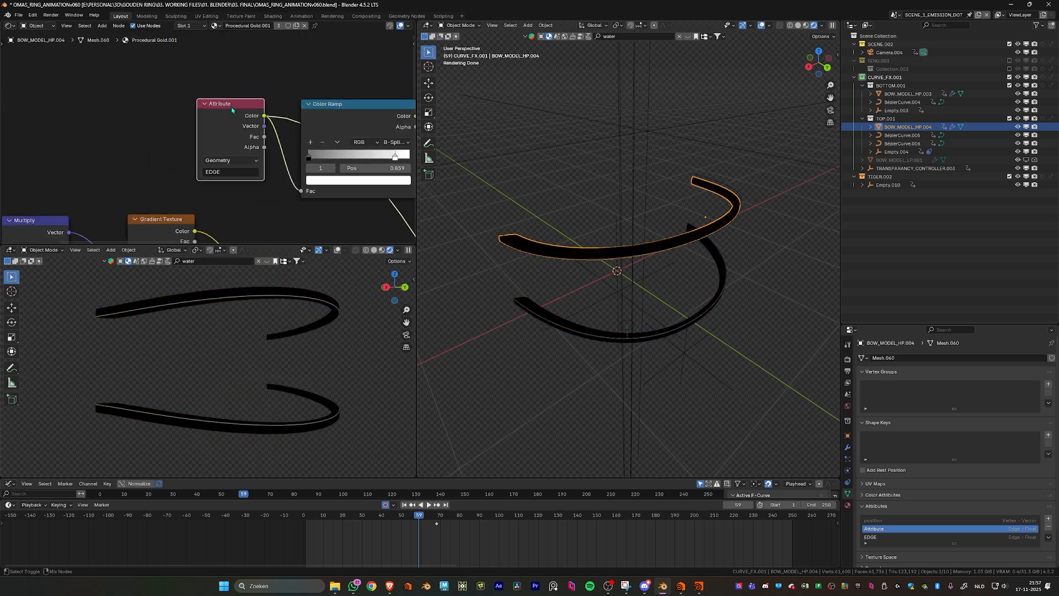
scroll(218, 316, up, 8)
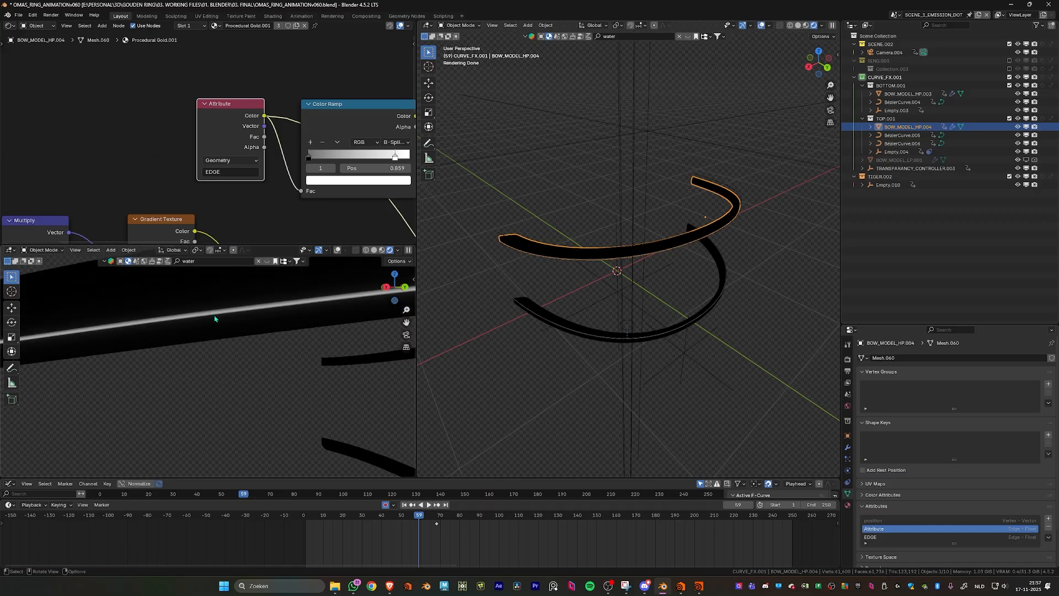
scroll(214, 318, down, 6)
scroll(276, 309, up, 3)
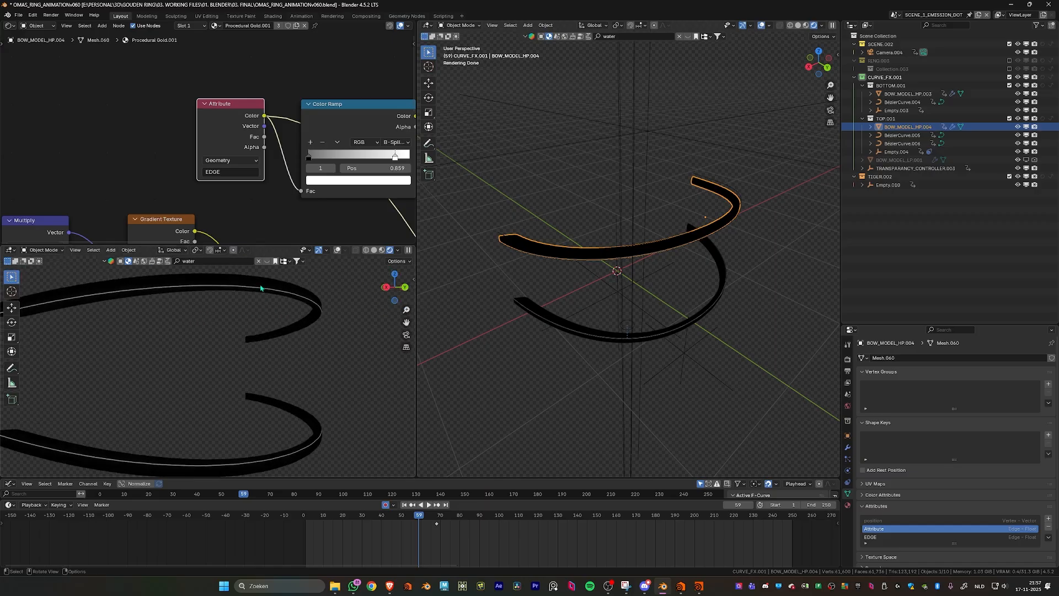
- Preview the output of the Color Ramp fed by the EDGE attribute and inspect its white stop
scroll(217, 320, up, 5)
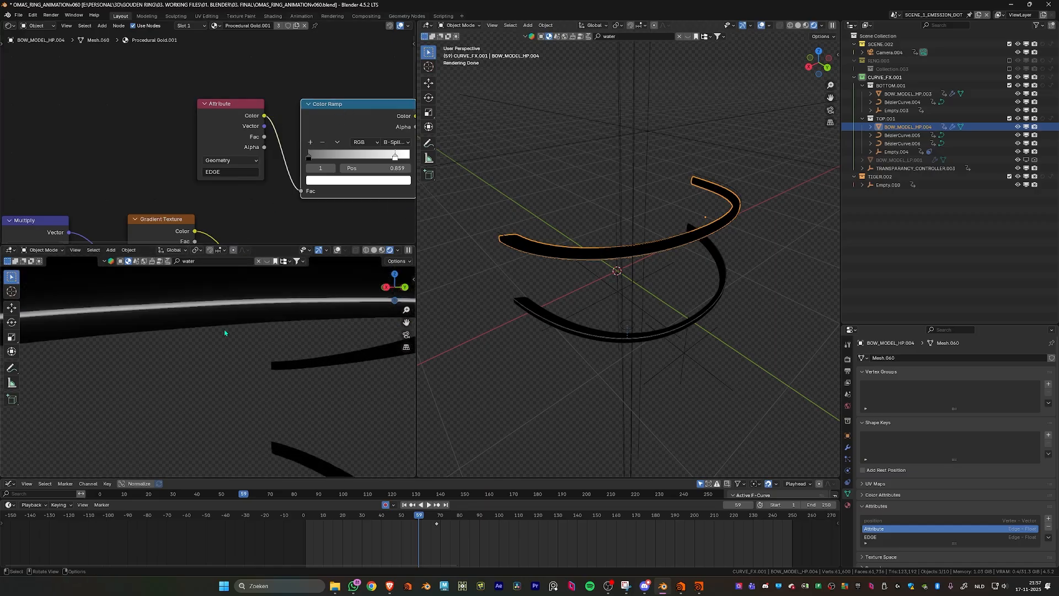
drag(395, 157, 372, 162)
middle_drag(353, 140, 307, 141)
middle_drag(318, 214, 289, 201)
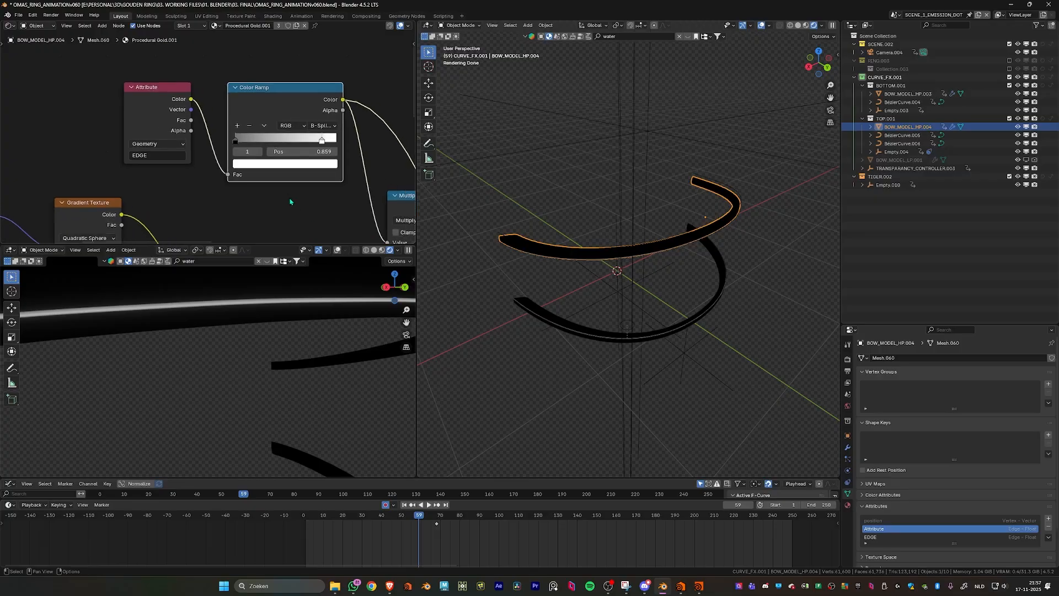
- Preview the math Multiply node that combines both Color Ramps and inspect the masked spot on the bow's edge
scroll(289, 198, down, 4)
middle_drag(367, 197, 299, 160)
scroll(298, 160, down, 3)
scroll(299, 161, up, 4)
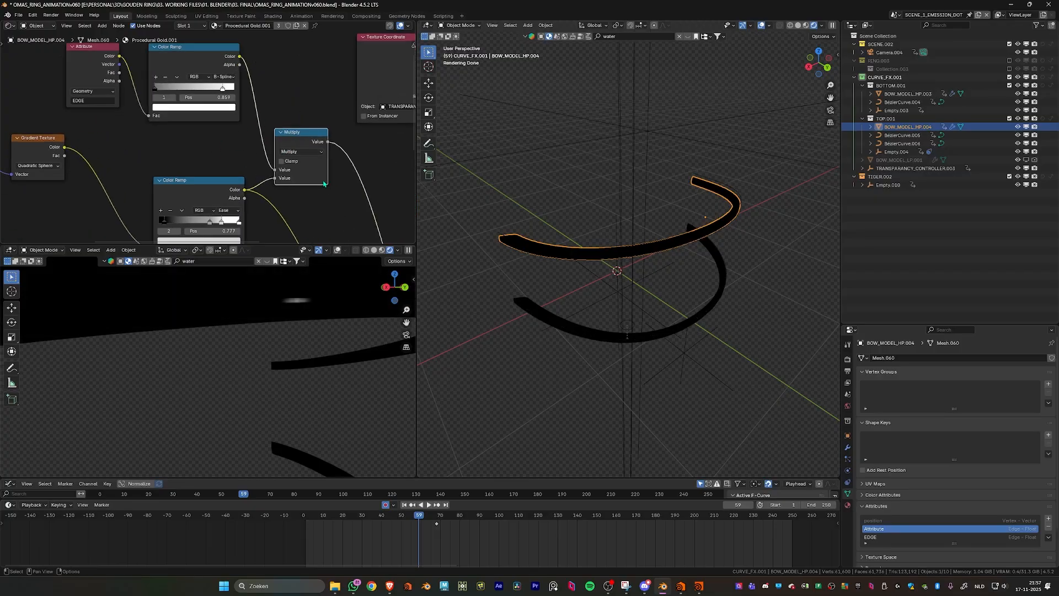
middle_drag(296, 144, 275, 114)
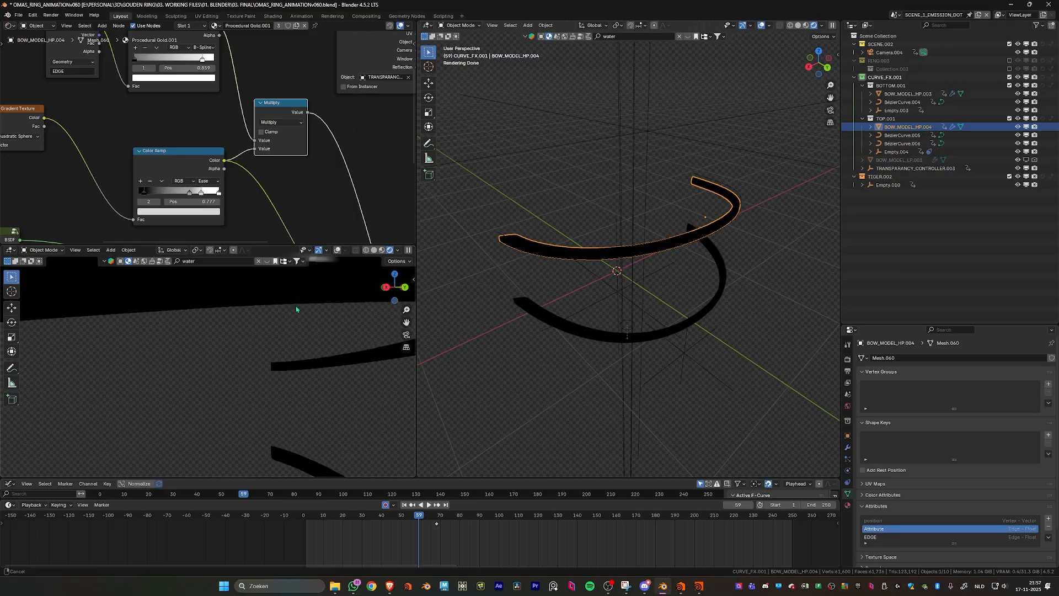
scroll(259, 174, down, 2)
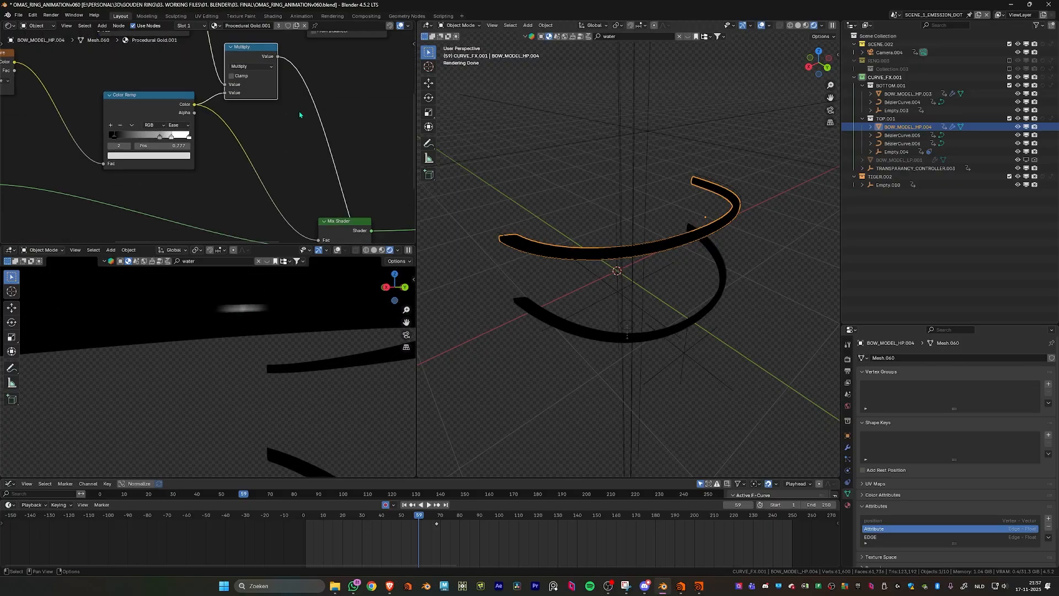
middle_drag(288, 164, 270, 142)
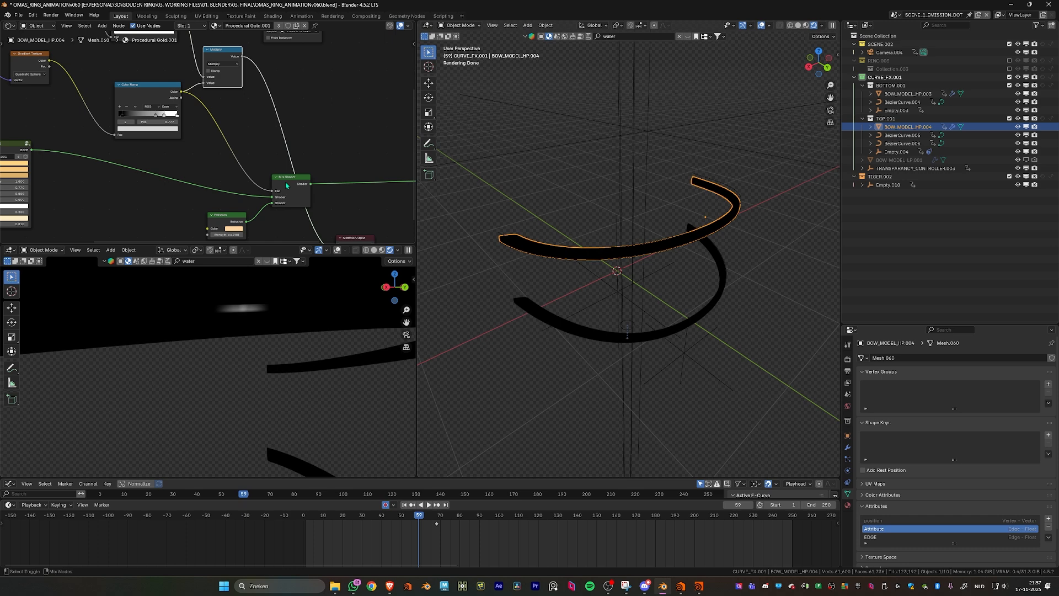
- Output the Mix Shader to the material again and connect the math Multiply node's Value to its Fac input
ctrl+shift+click(286, 185)
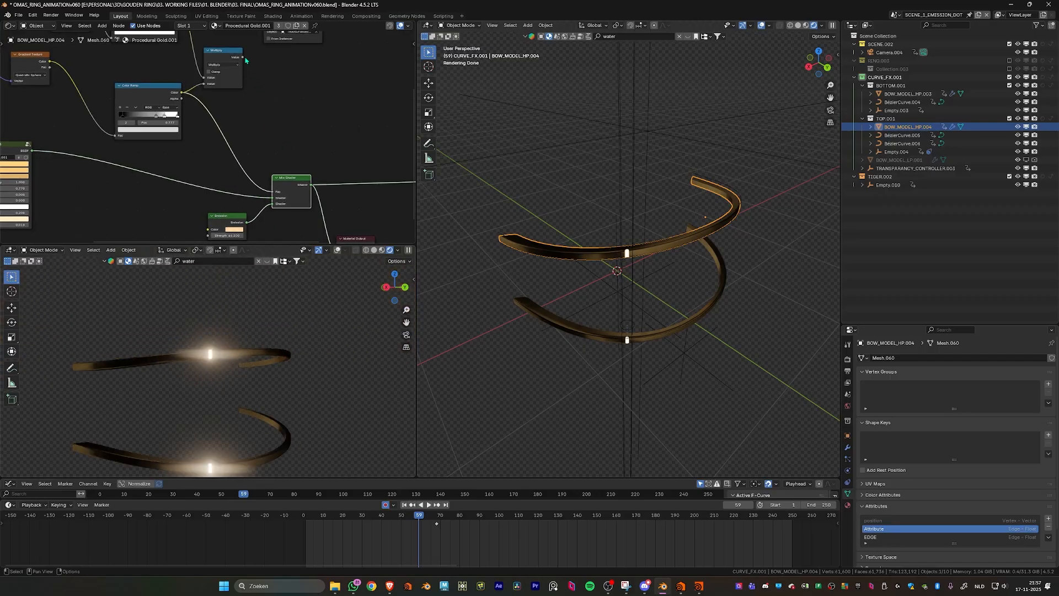
drag(243, 57, 276, 191)
middle_drag(263, 98, 269, 132)
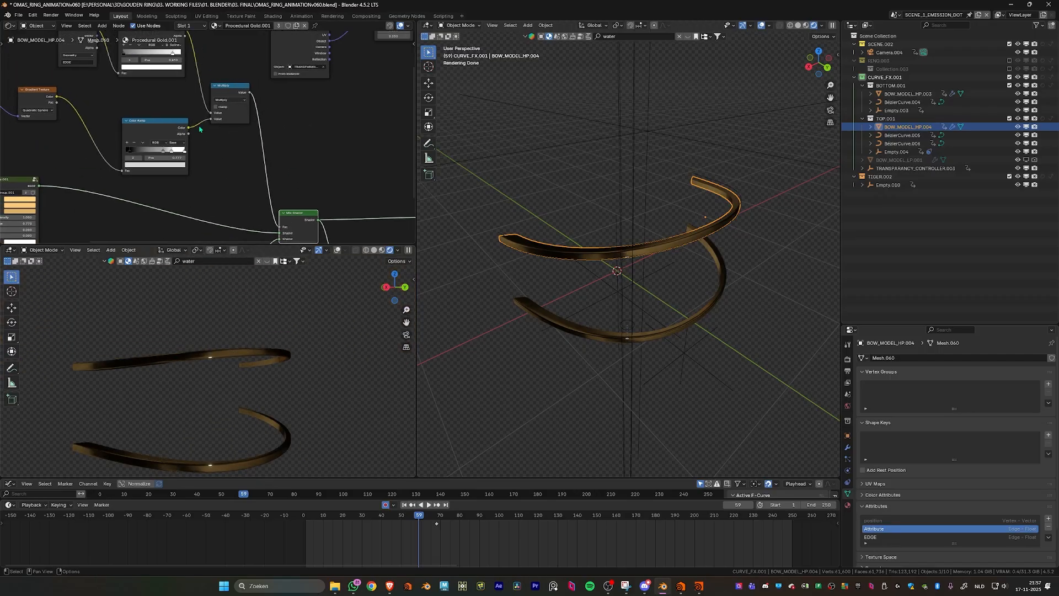
middle_drag(225, 189, 226, 160)
- Disable the compositor in the smaller viewport, inspect the edge glint on the gold bow, and return that viewport to the camera view
scroll(227, 155, down, 3)
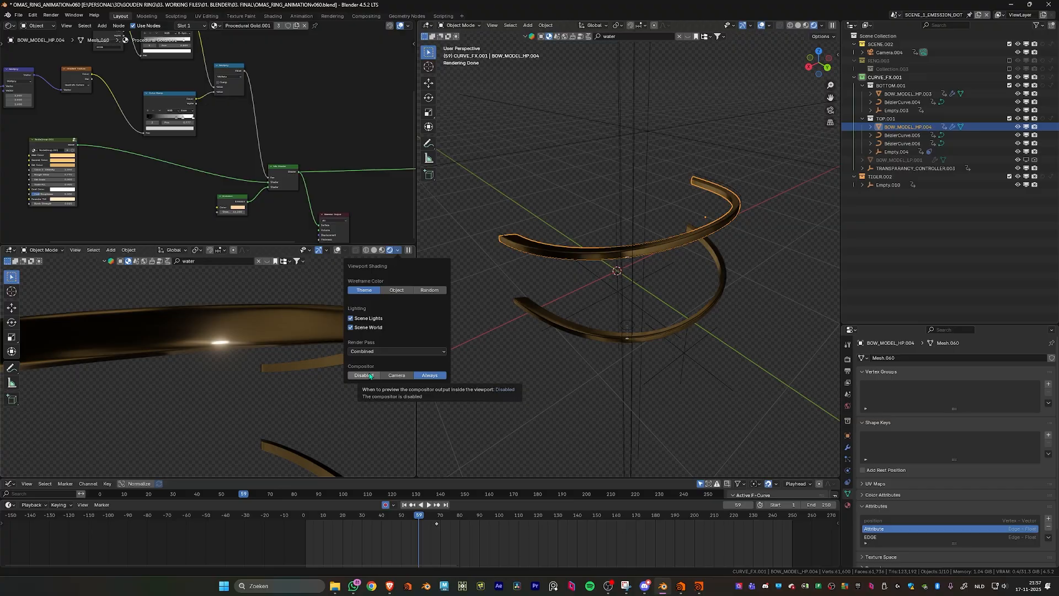
click(370, 376)
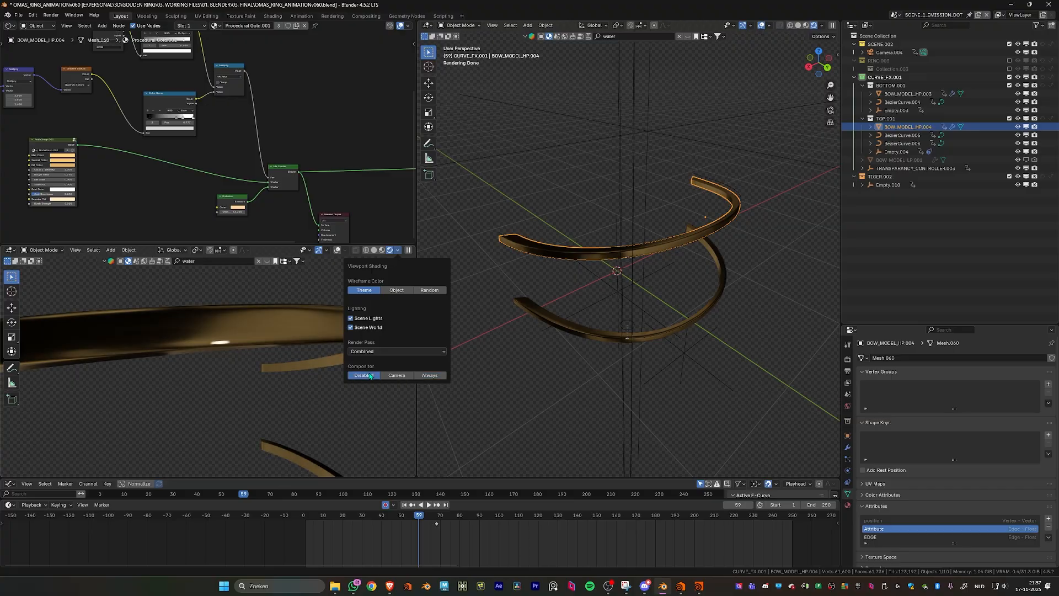
scroll(241, 332, down, 2)
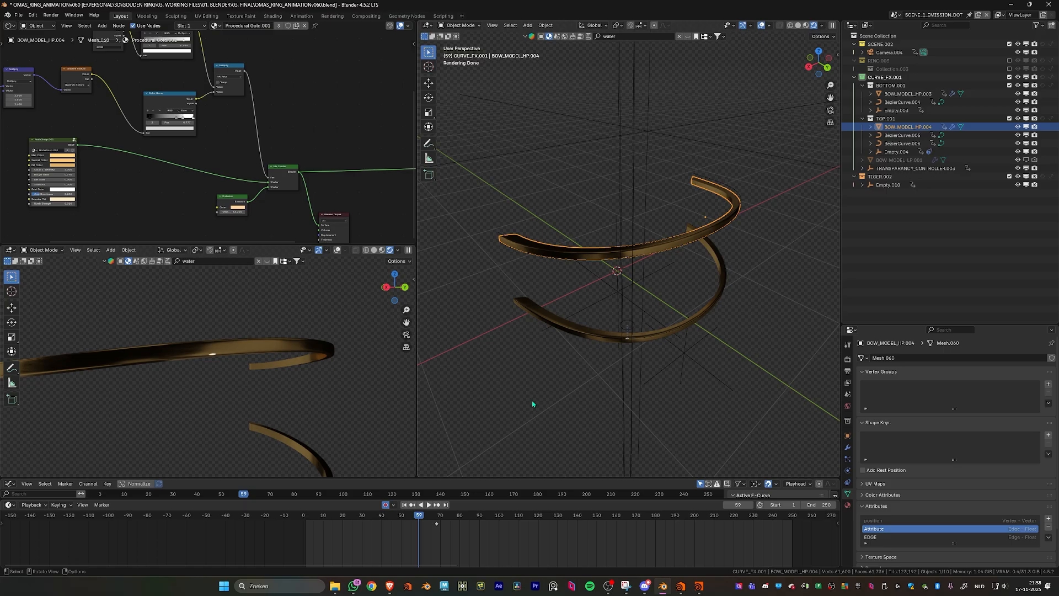
key(ctrl+space)
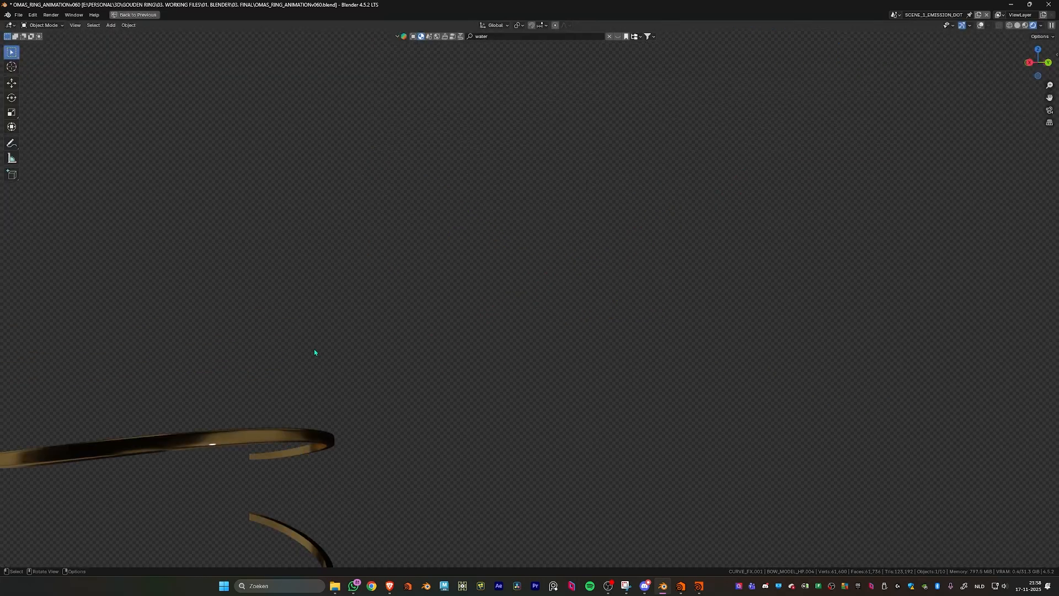
key(ctrl+space)
scroll(331, 331, down, 2)
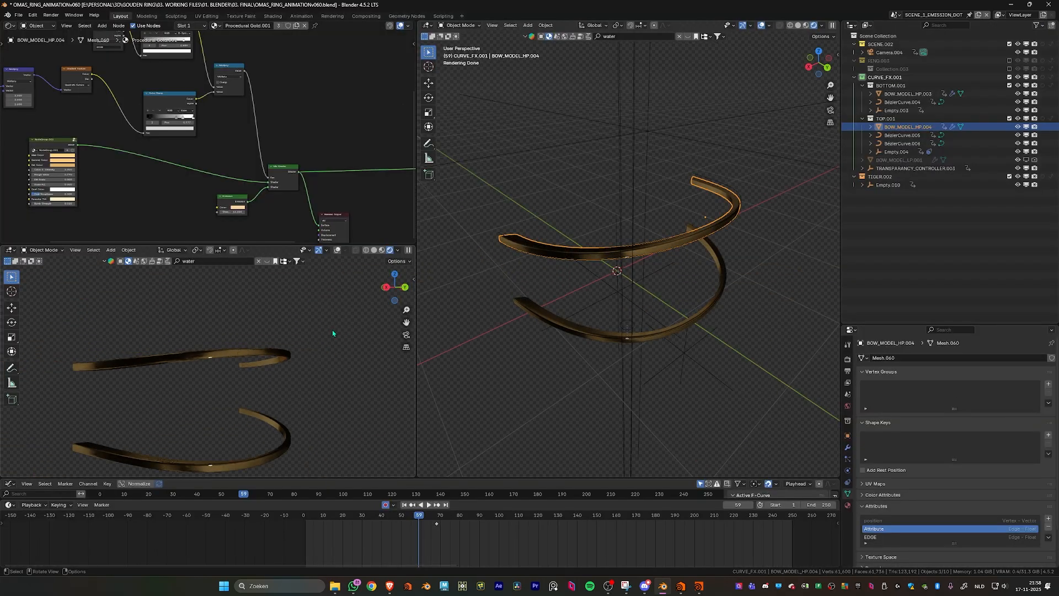
key(KP_0)
scroll(331, 331, up, 3)
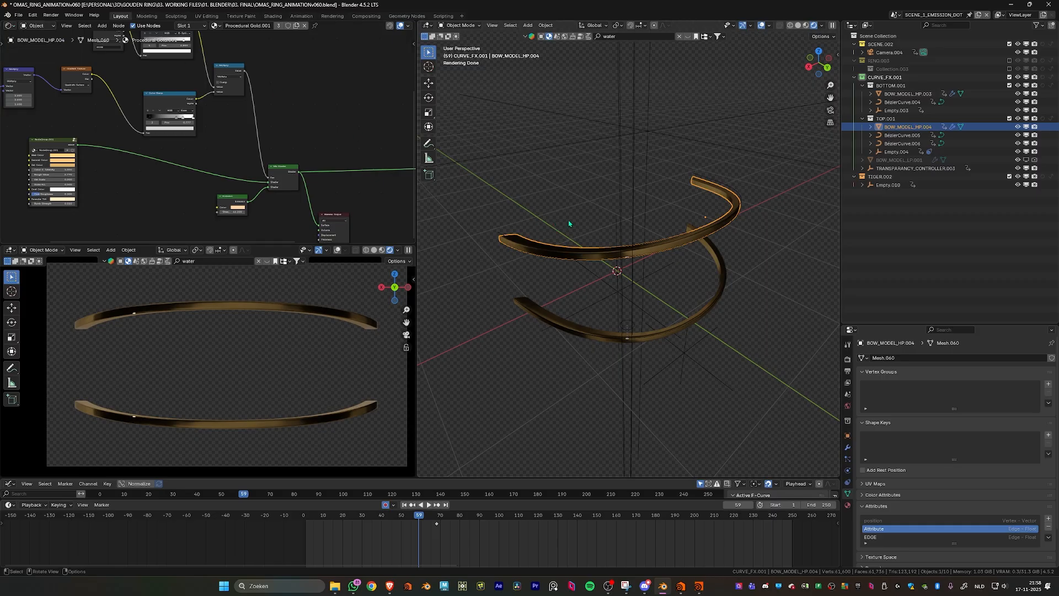
- Switch the shader editor to the Compositor and select the Render Layers node of SCENE_1_EMISSION_DOT
click(11, 26)
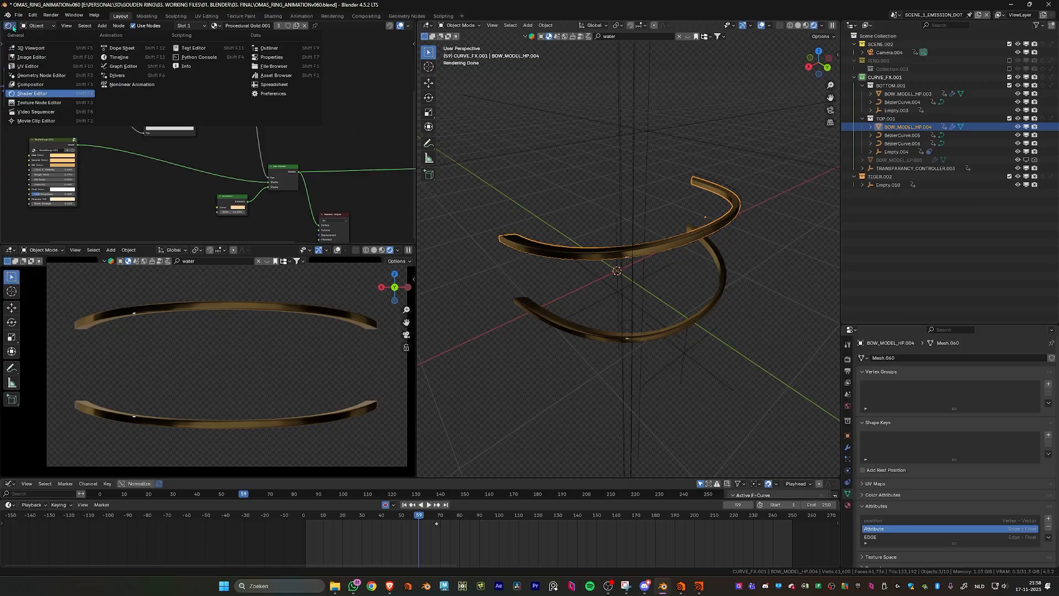
click(33, 85)
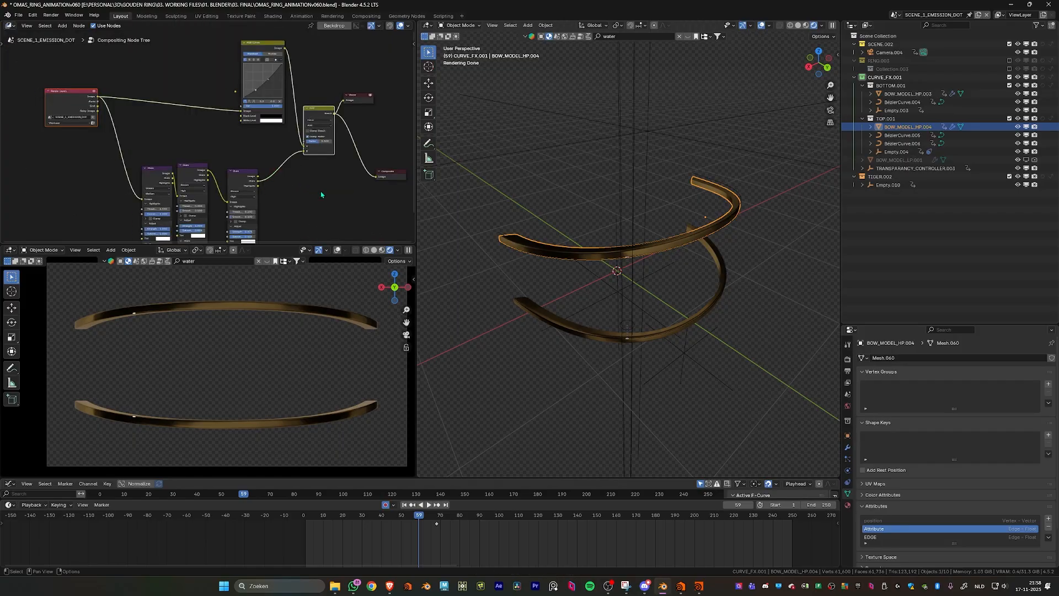
middle_drag(322, 194, 314, 193)
scroll(154, 118, up, 3)
ctrl+shift+click(47, 96)
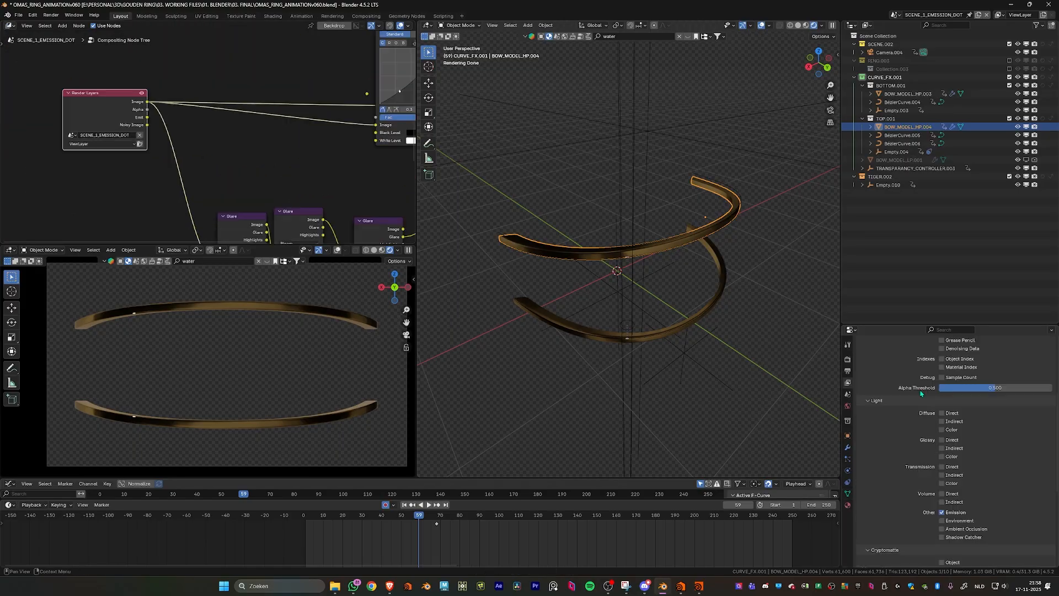
- Try enabling the Transmission Color, Volume Direct, Volume Indirect and Environment passes in the view layer, and undo it
scroll(921, 393, down, 2)
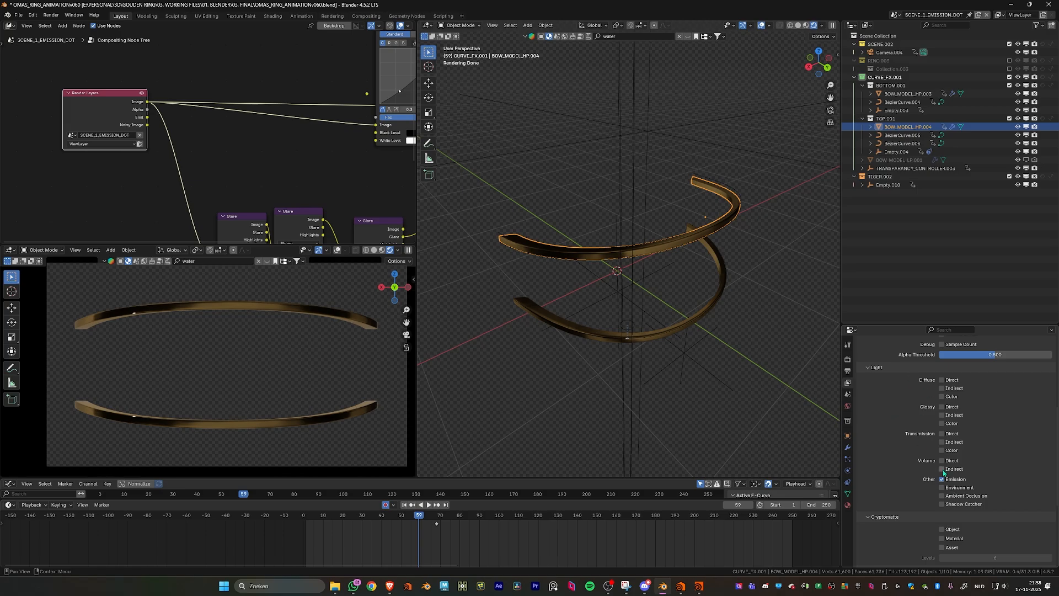
drag(943, 450, 970, 463)
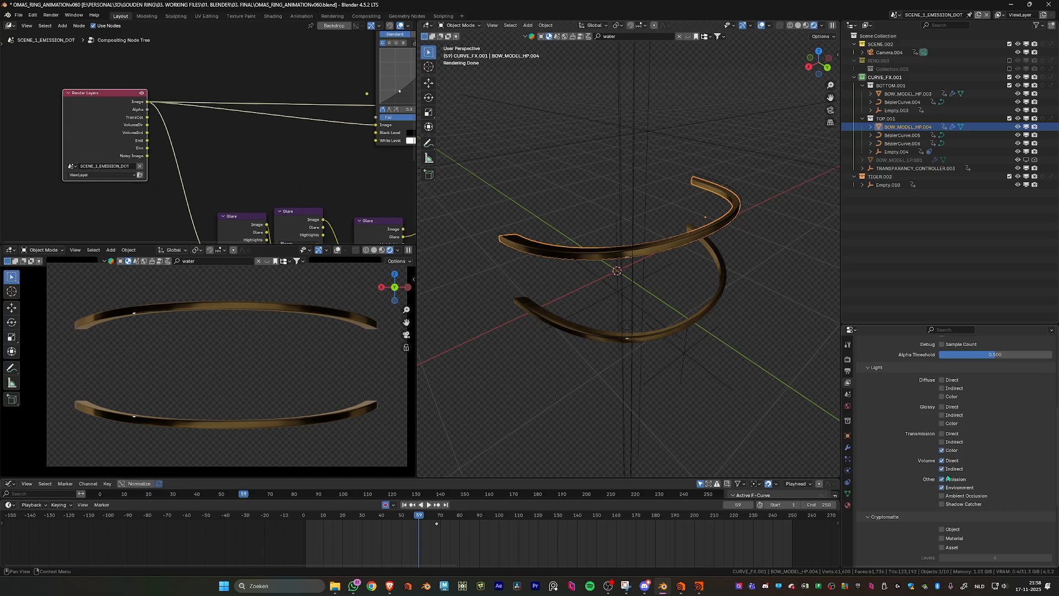
key(ctrl+z)
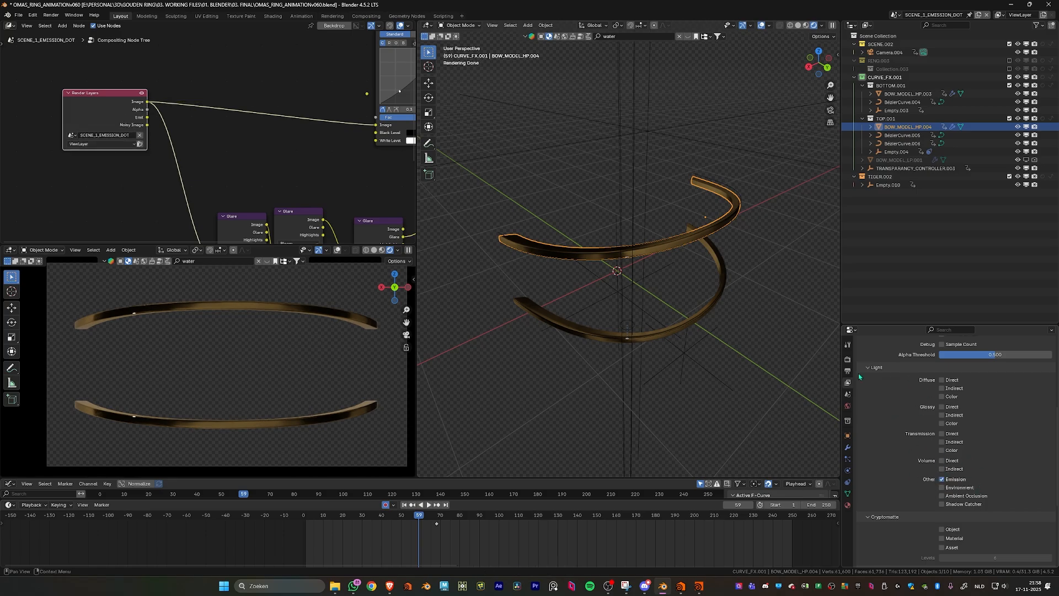
- Review the view layer's passes and choose OpenEXR MultiLayer as the output file format
scroll(937, 414, up, 8)
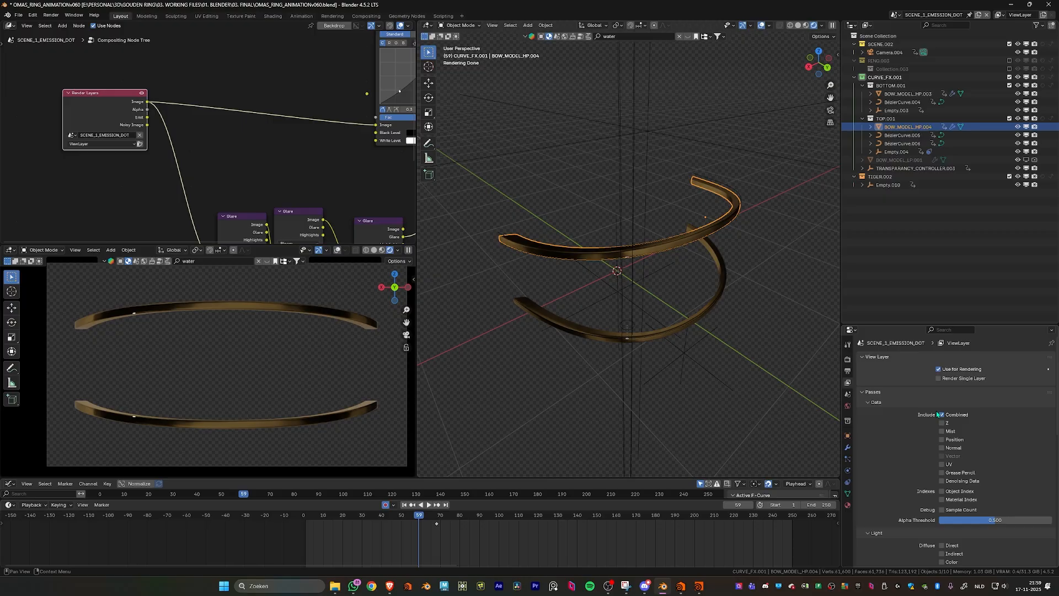
scroll(938, 414, down, 4)
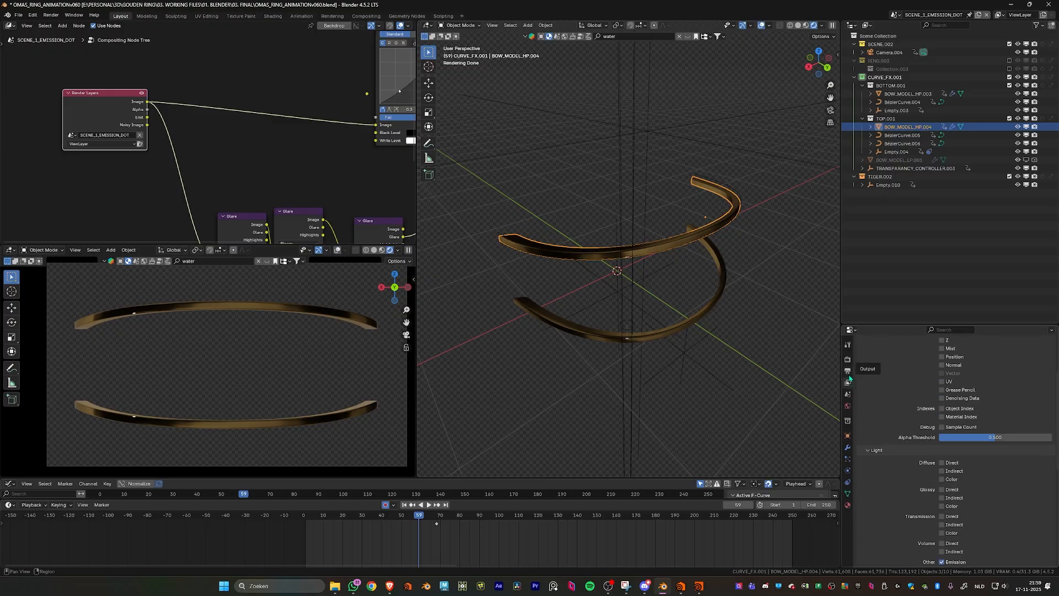
scroll(921, 484, down, 2)
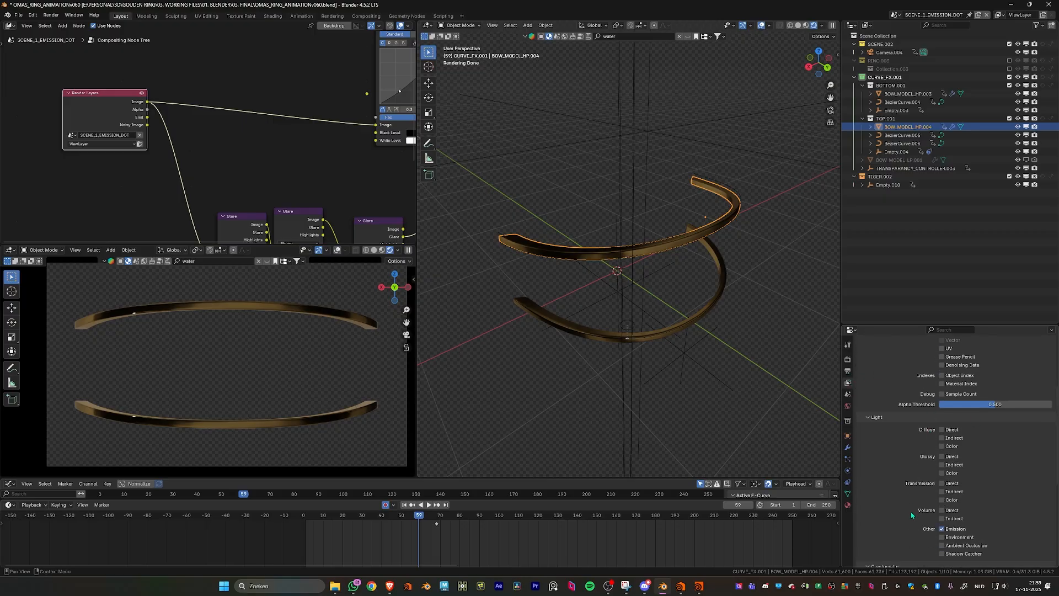
click(849, 373)
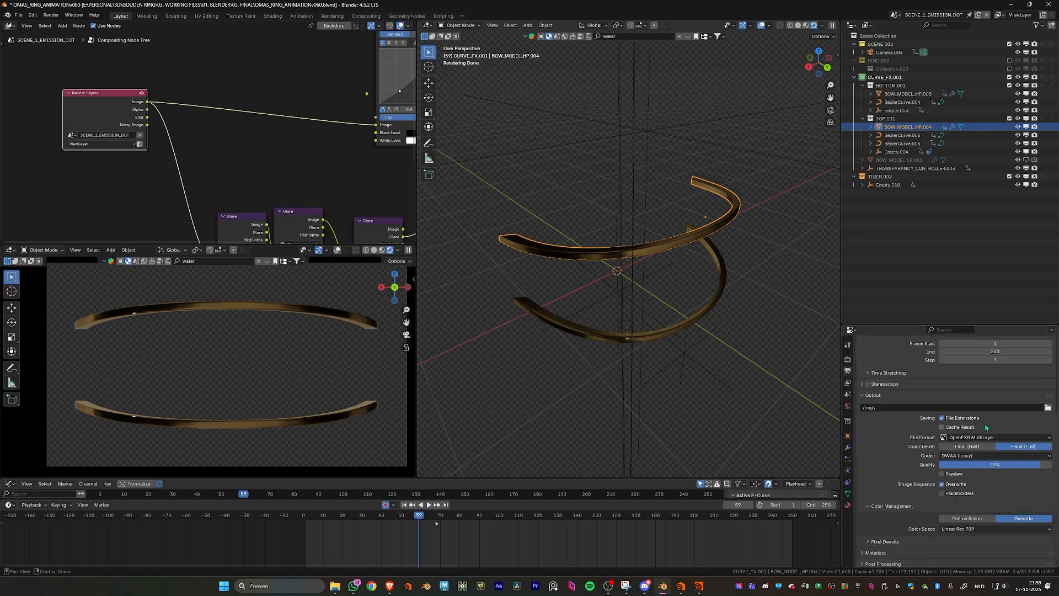
click(976, 438)
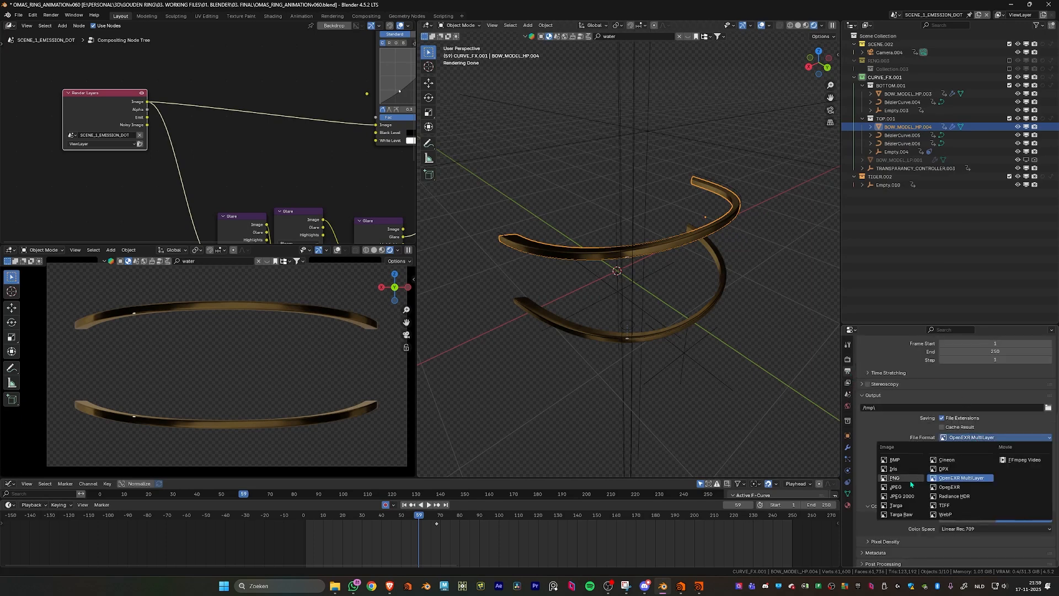
click(949, 480)
- Route the Image output of the last Glare node in the chain to the Viewer node
scroll(229, 165, up, 3)
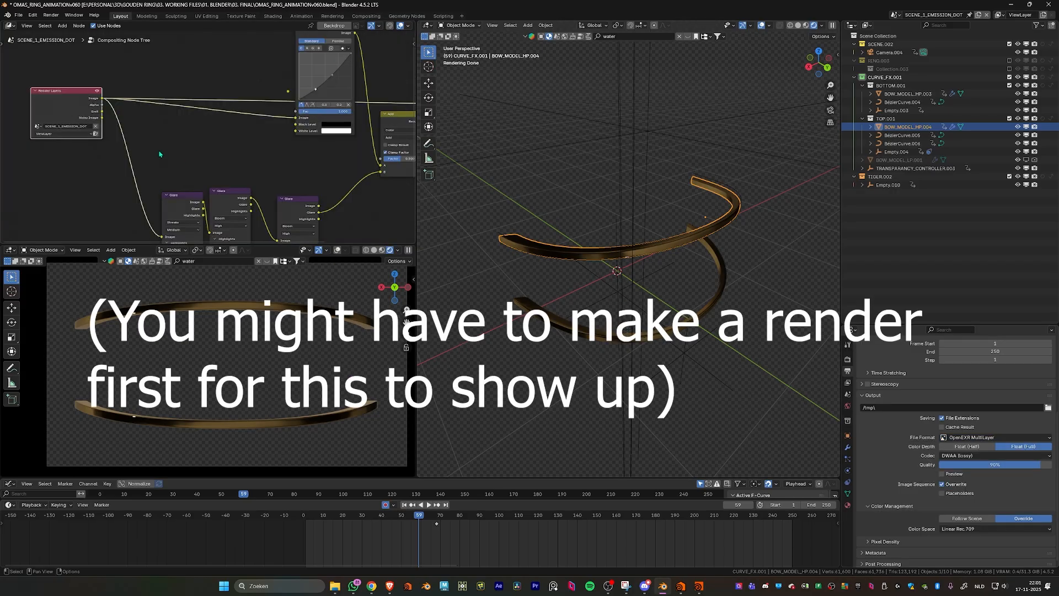
middle_drag(160, 154, 162, 116)
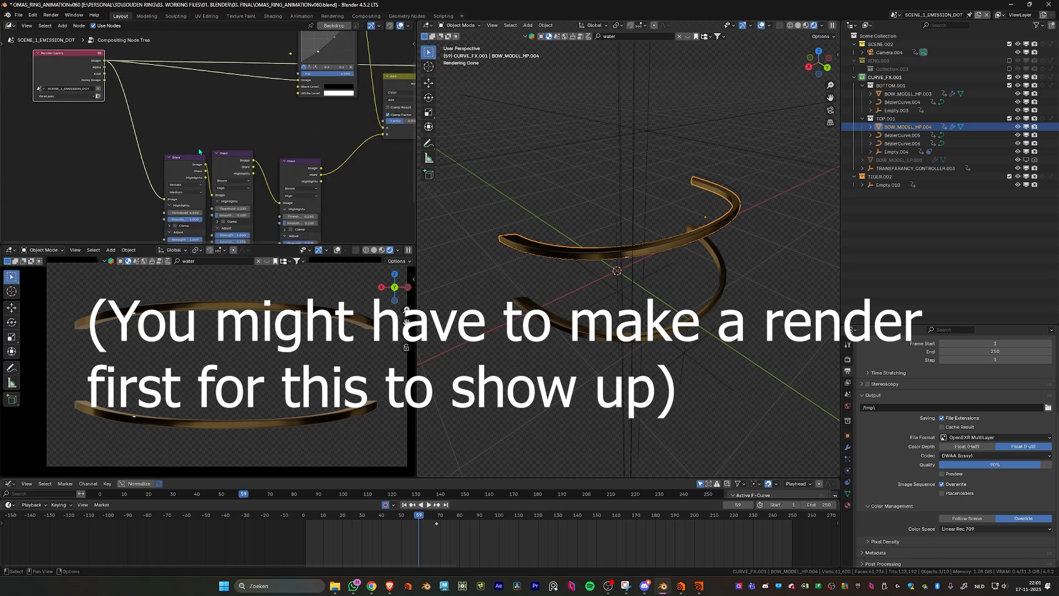
ctrl+shift+click(300, 166)
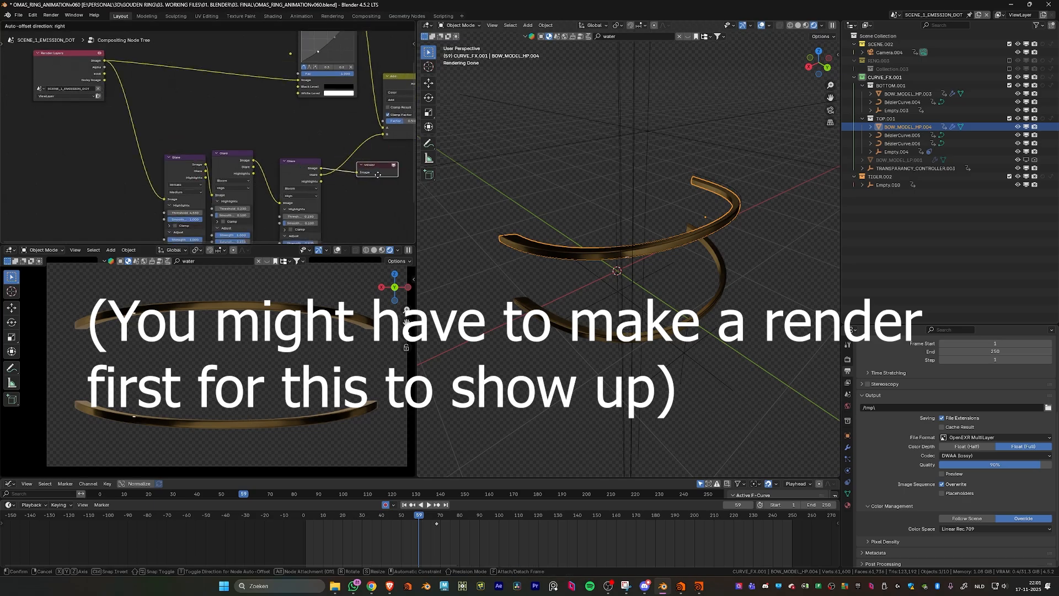
middle_drag(343, 221, 318, 181)
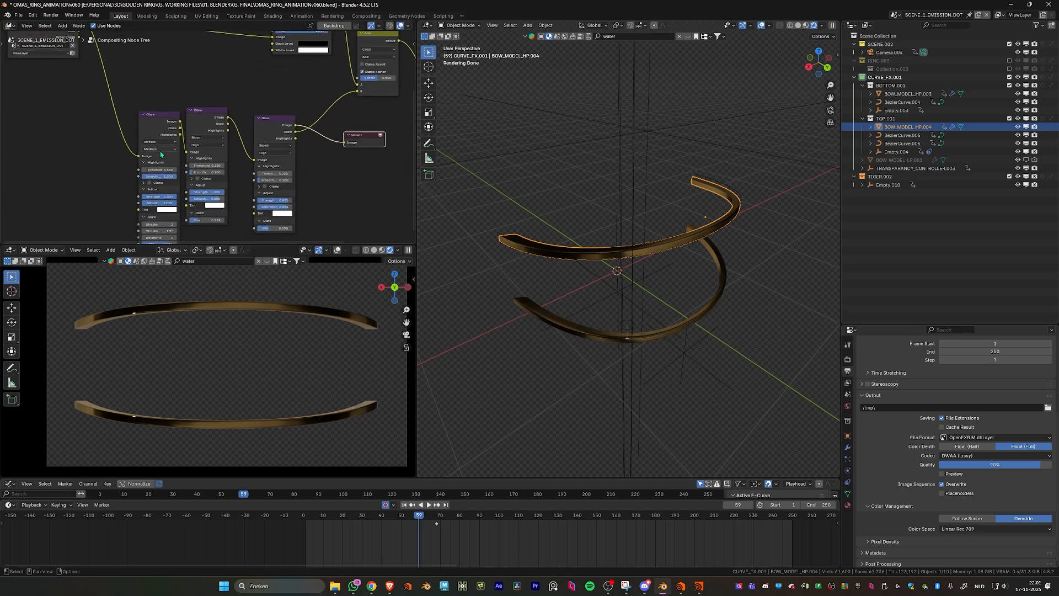
- Move the first two Glare nodes aside and connect the Render Layers Image directly to the last Glare node's Image input
drag(161, 120, 117, 202)
drag(200, 117, 167, 240)
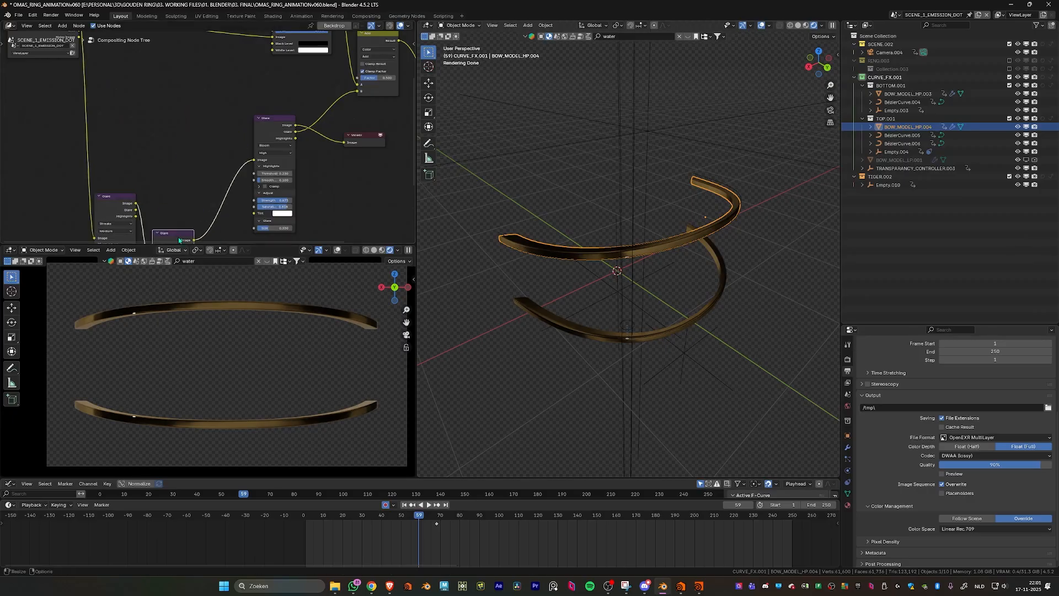
drag(269, 132, 186, 105)
middle_drag(184, 105, 186, 146)
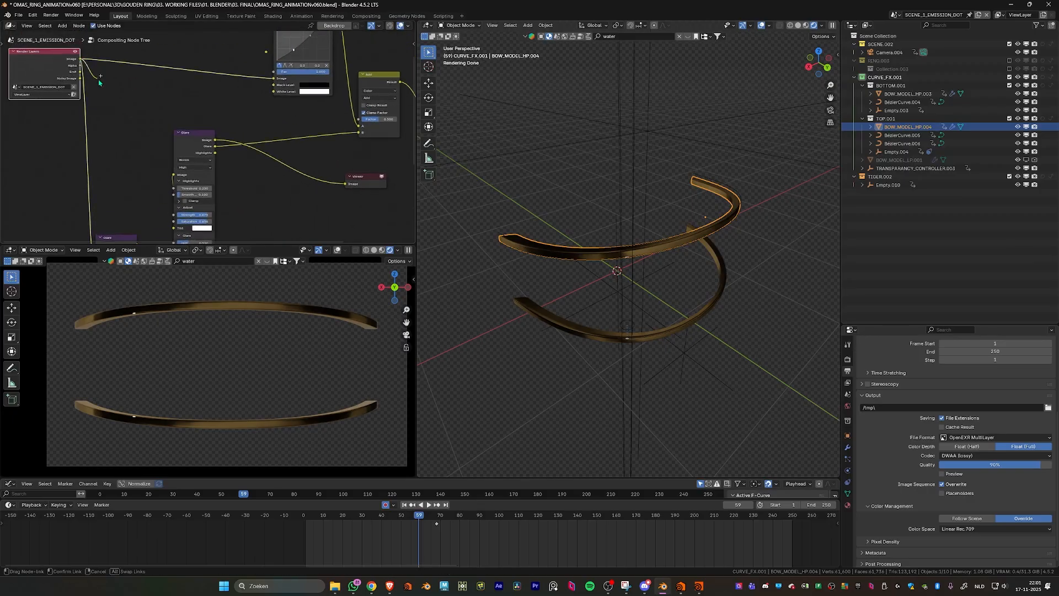
drag(80, 59, 172, 175)
middle_drag(172, 175, 150, 128)
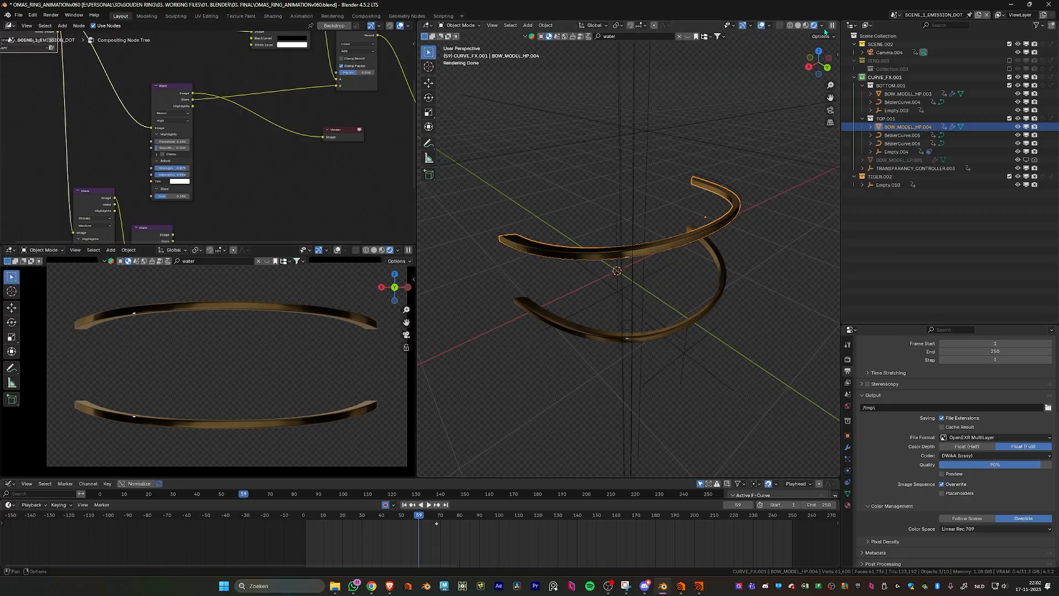
- Set the compositor to Always in the large viewport's shading options
click(822, 26)
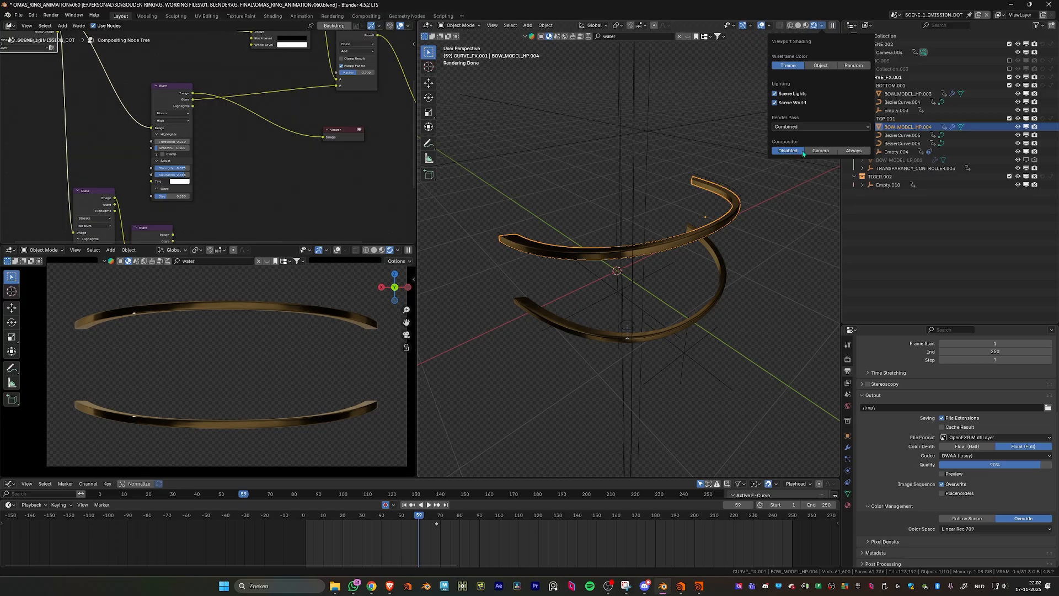
click(855, 151)
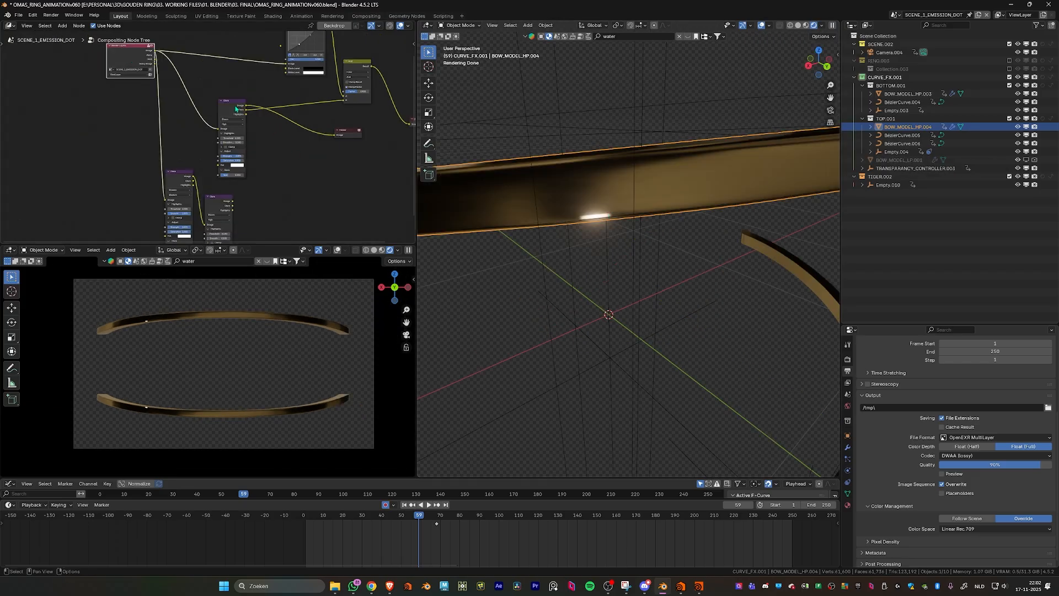
scroll(236, 107, up, 2)
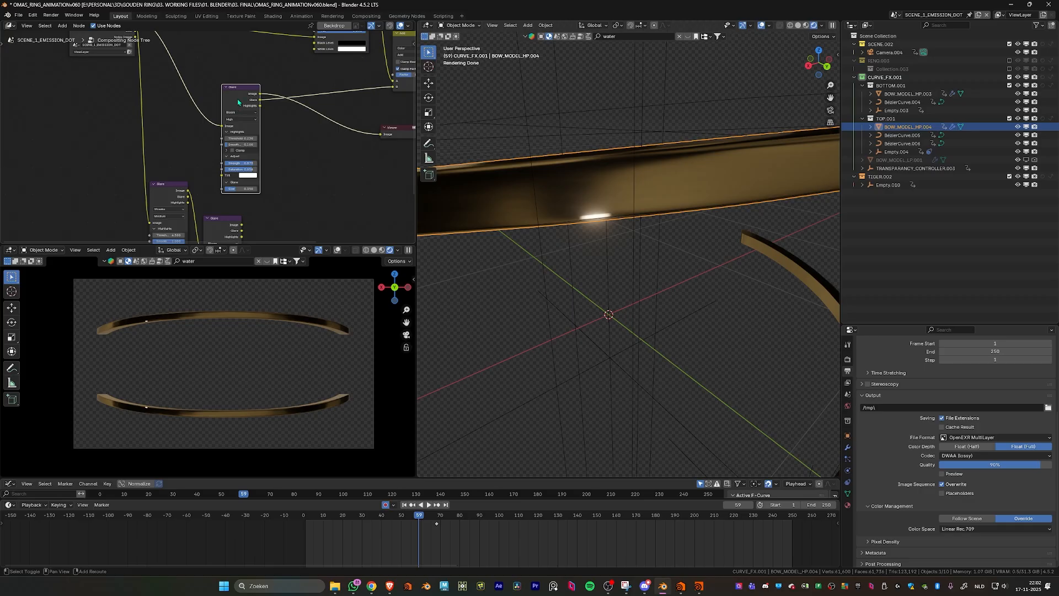
- Detach the bloom Glare node from its links, and alternately undo and redo this to compare the highlight with and without bloom
key(alt+a)
drag(239, 96, 285, 160)
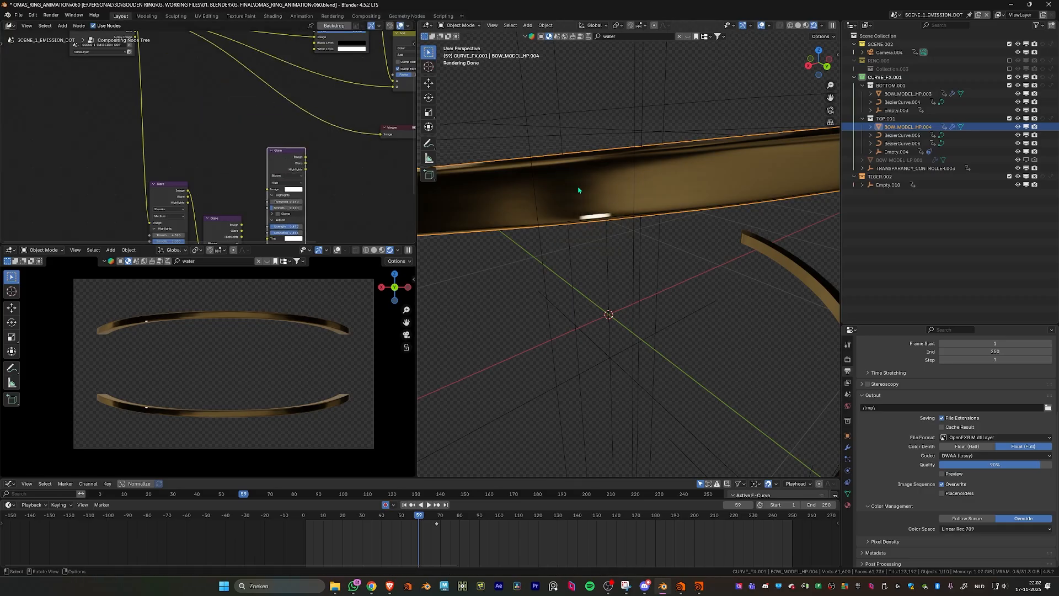
key(ctrl)
key(ctrl+z)
key(ctrl+shift+z)
key(ctrl+z)
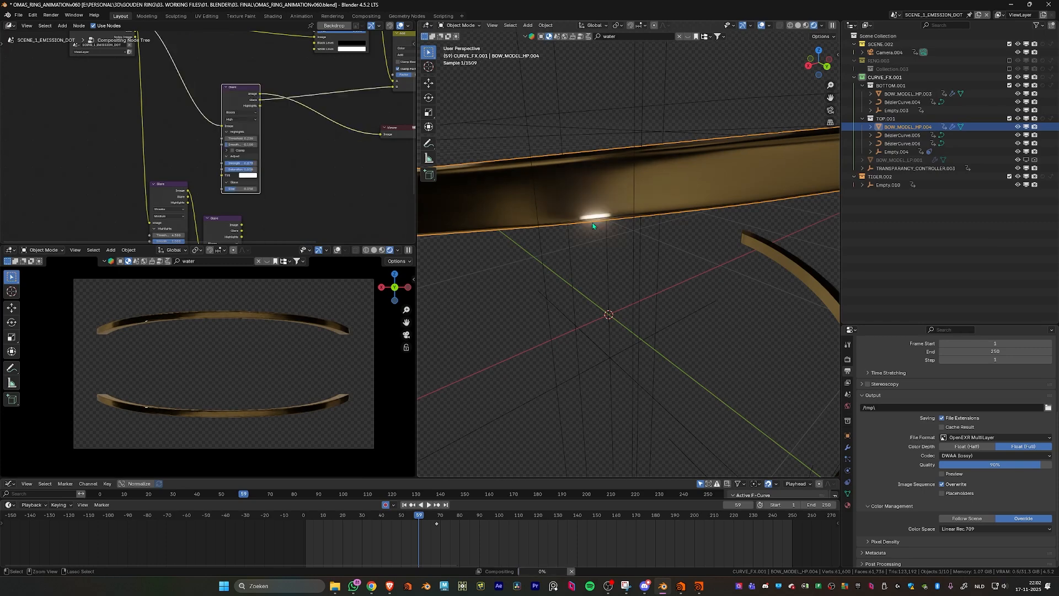
key(ctrl+shift+z)
key(ctrl+z)
key(ctrl+shift+z)
key(ctrl+z)
key(ctrl+shift+z)
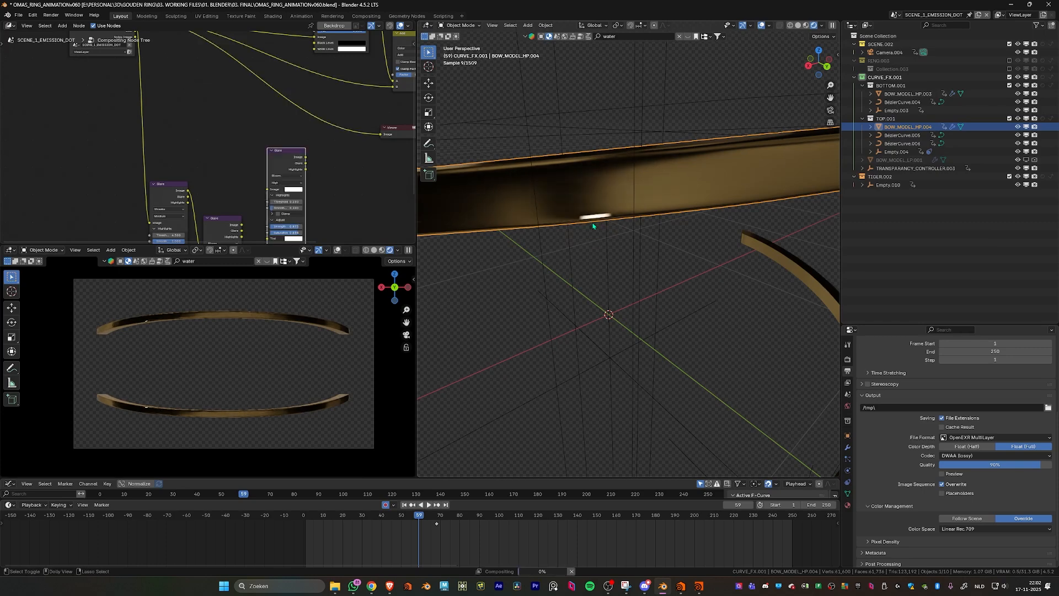
key(ctrl+z)
key(ctrl+shift+z)
key(ctrl+z)
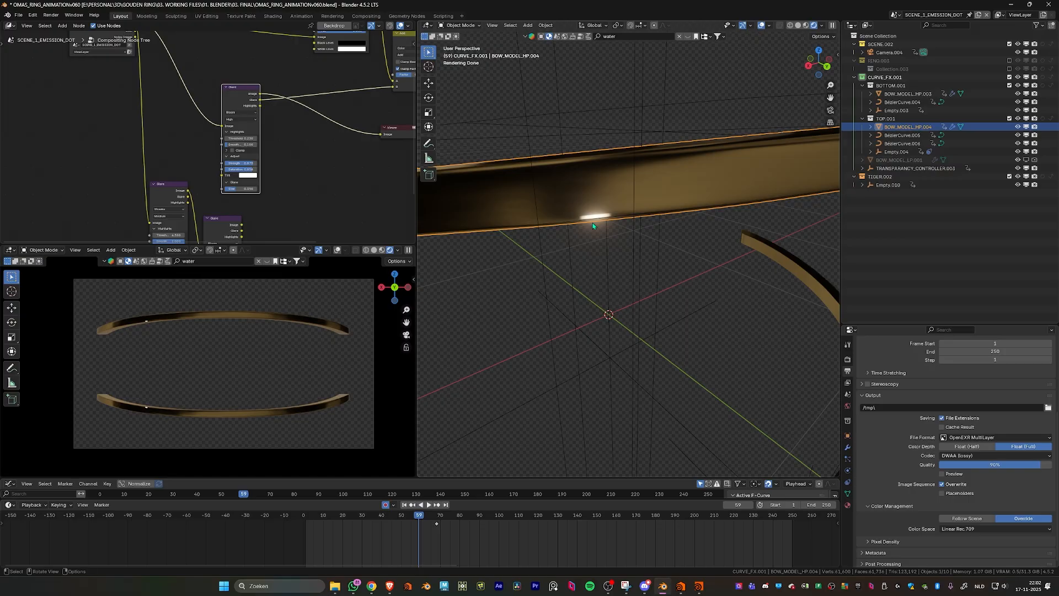
- Rearrange the Glare nodes and chain all three in series between the Render Layers Image and the Viewer
scroll(209, 176, down, 3)
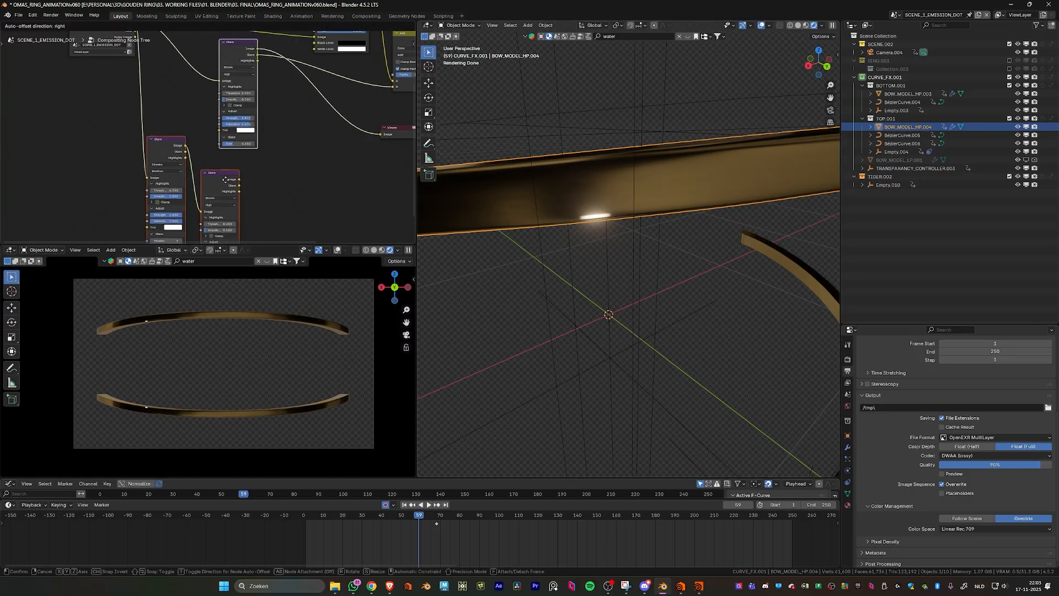
drag(230, 166, 221, 136)
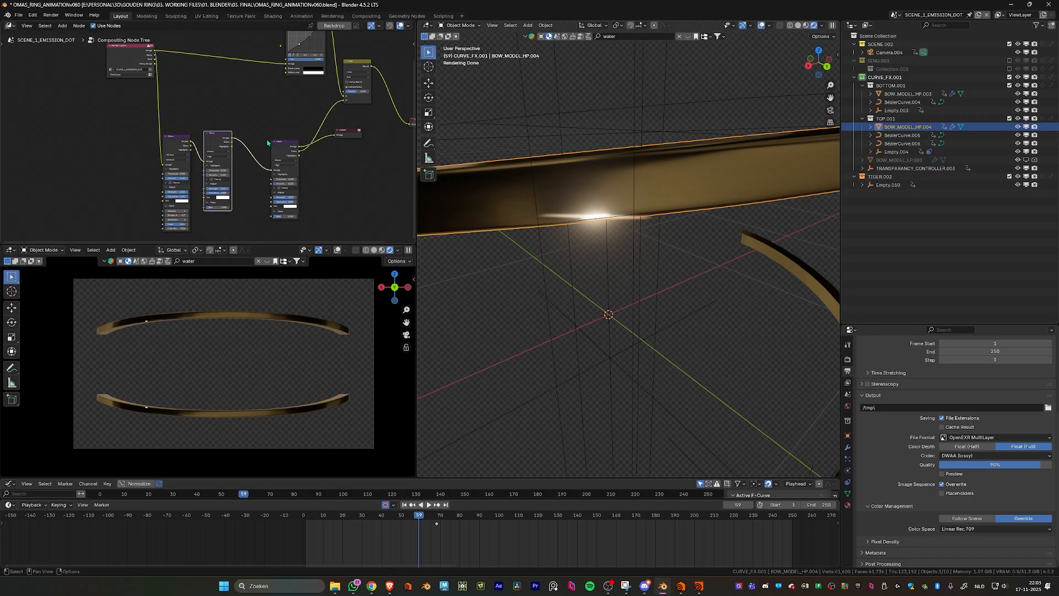
- Switch the large viewport to the camera view and inspect the combined streak and bloom glints on both bows
middle_drag(634, 188, 674, 174)
key(KP_0)
scroll(603, 199, up, 5)
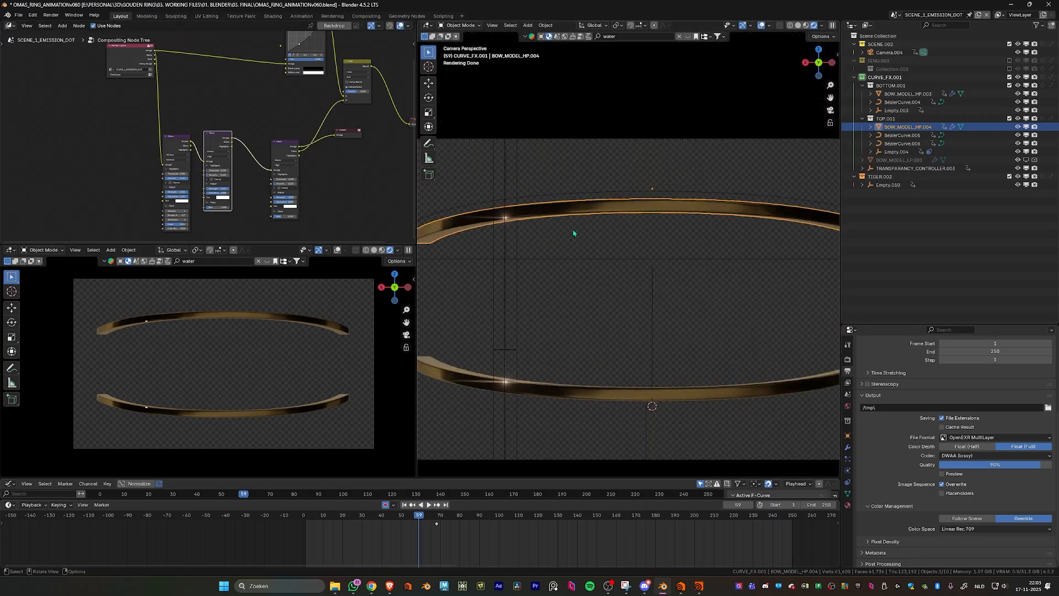
alt+middle_drag(551, 244, 596, 245)
key(KP_0)
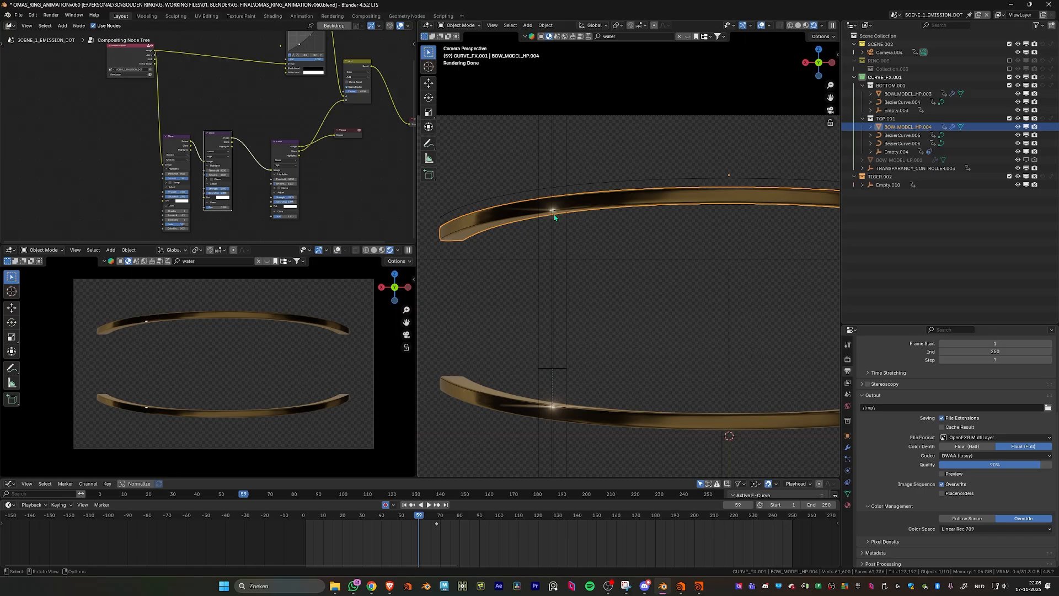
- Check the Emission pass in the view layer's light passes and route the Render Layers Image to the Viewer node
drag(356, 136, 410, 160)
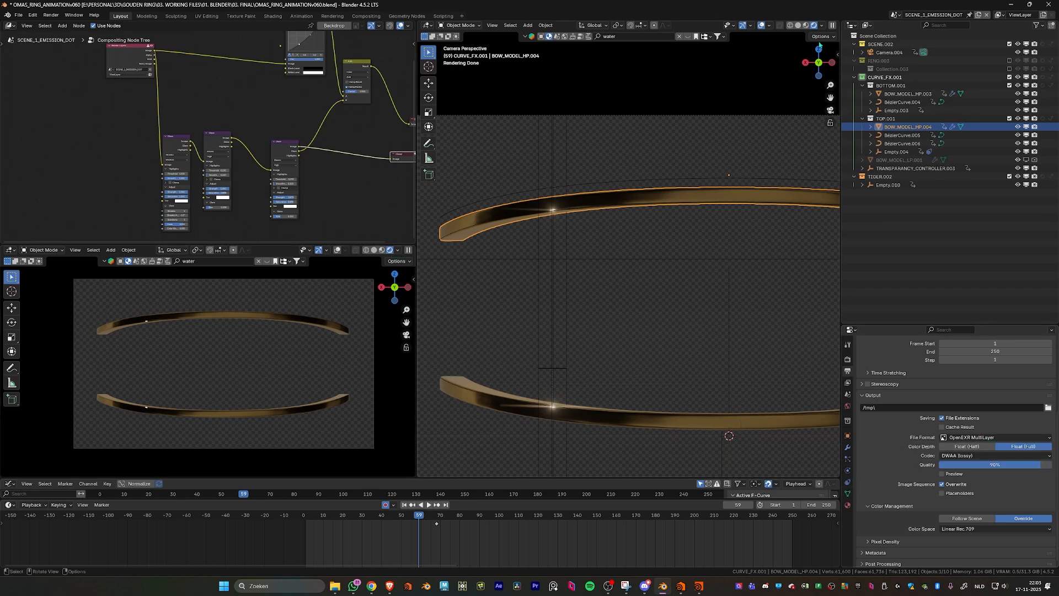
click(822, 26)
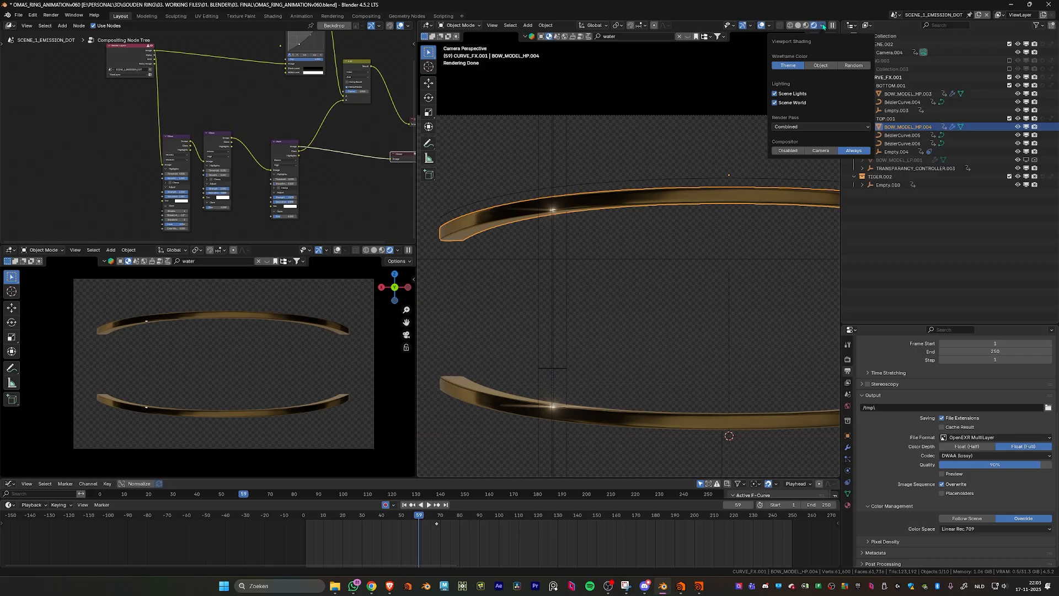
click(850, 383)
scroll(900, 352, down, 8)
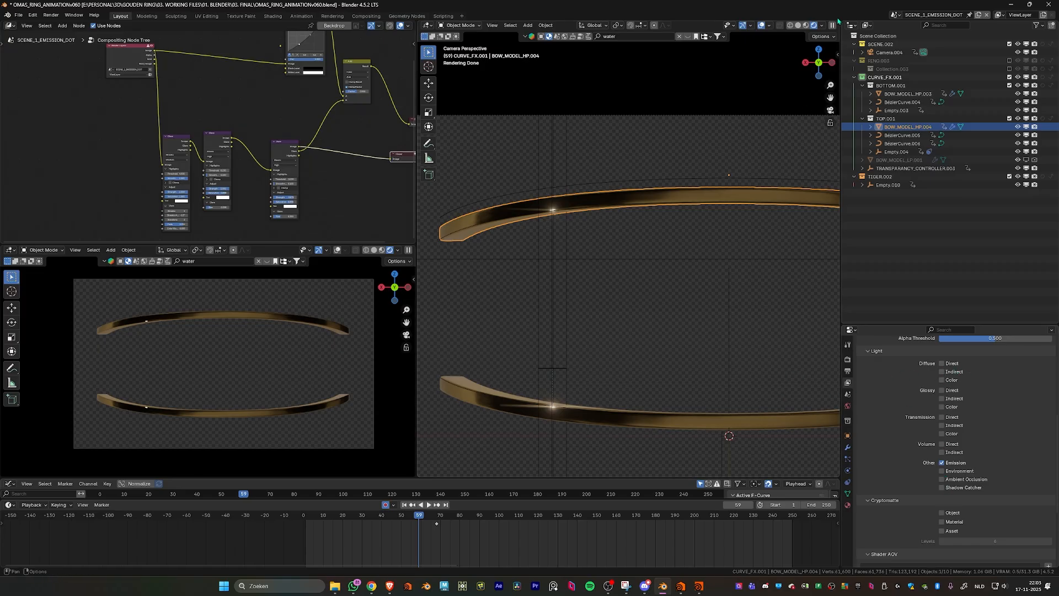
scroll(193, 72, up, 6)
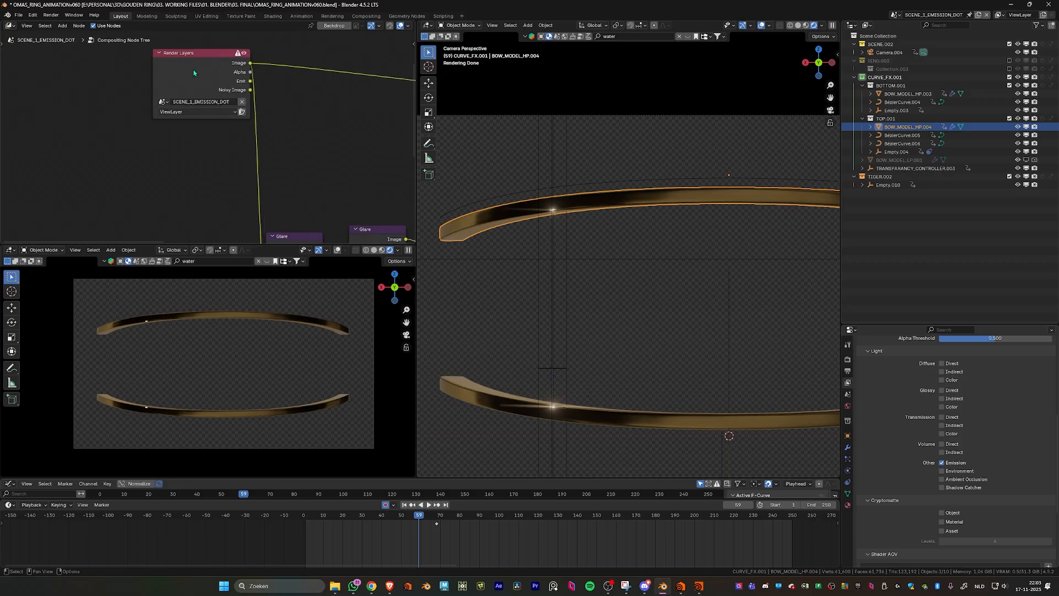
ctrl+shift+click(193, 70)
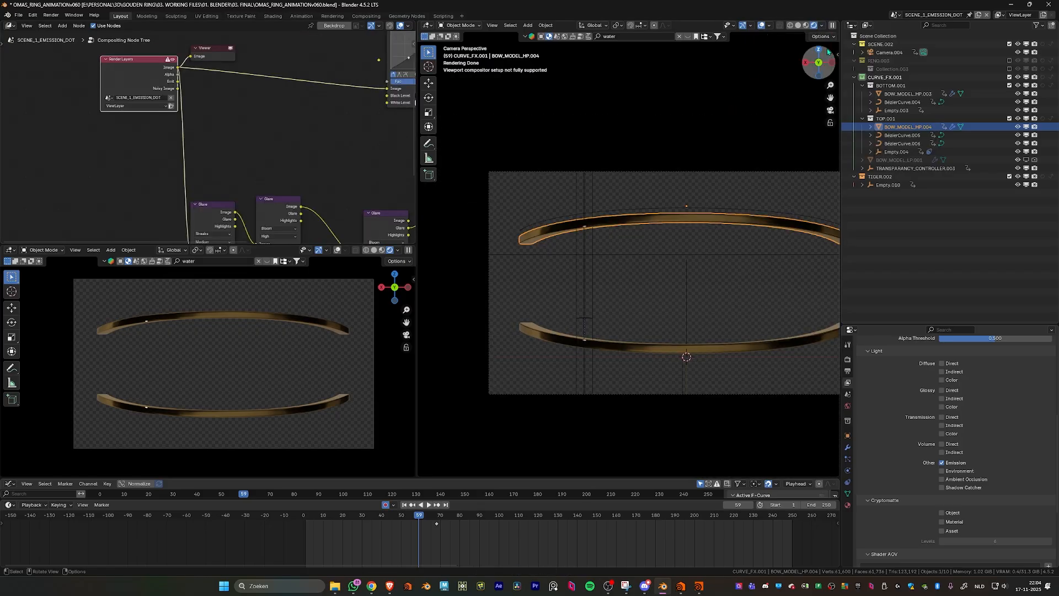
- Set the large viewport's render pass to Emission and inspect the isolated highlights on both bows
click(821, 27)
click(803, 126)
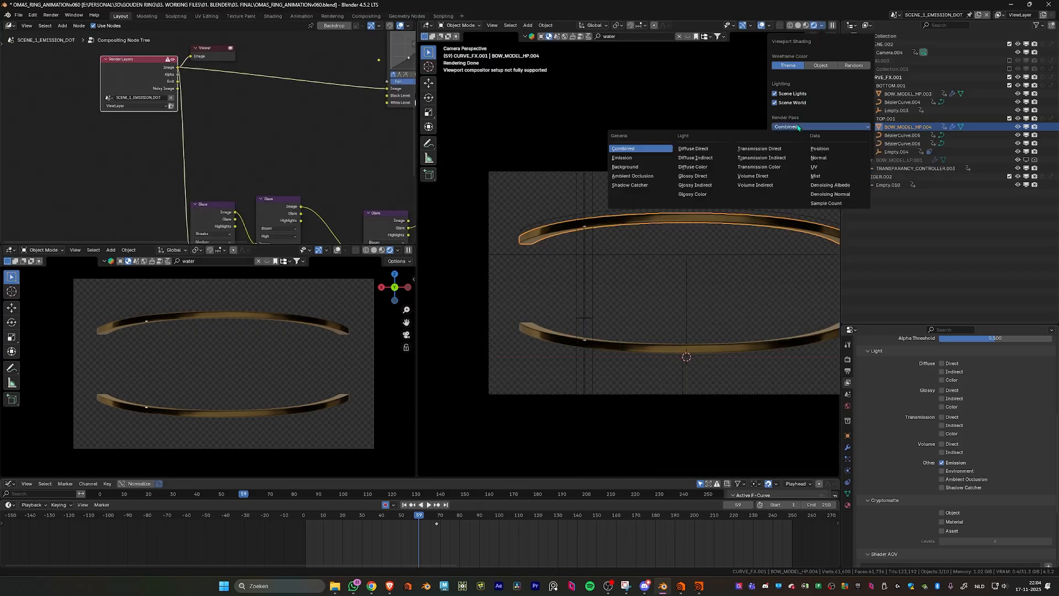
click(650, 159)
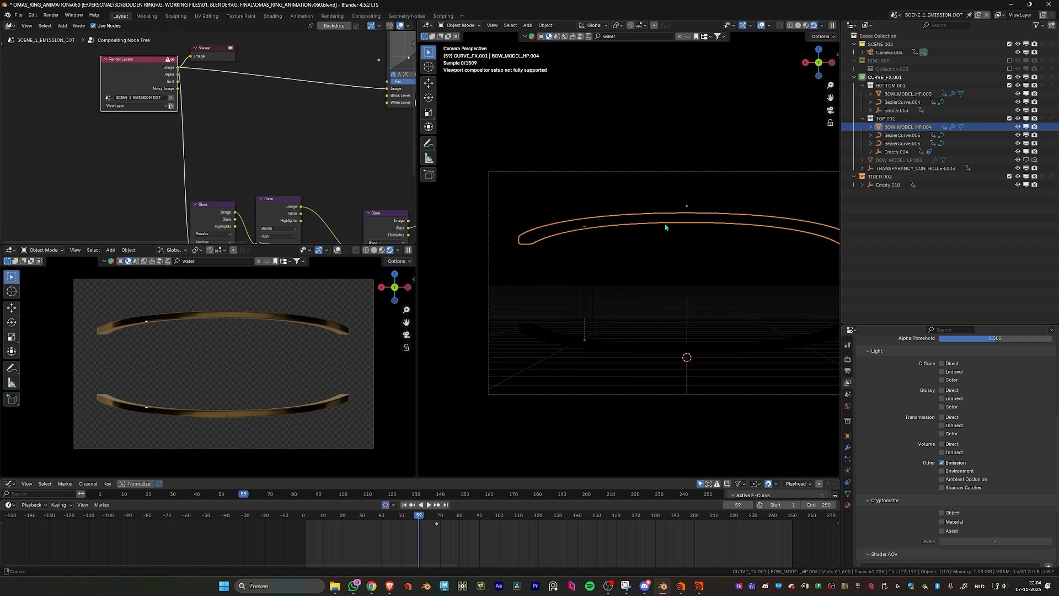
ctrl+middle_drag(667, 226, 448, 108)
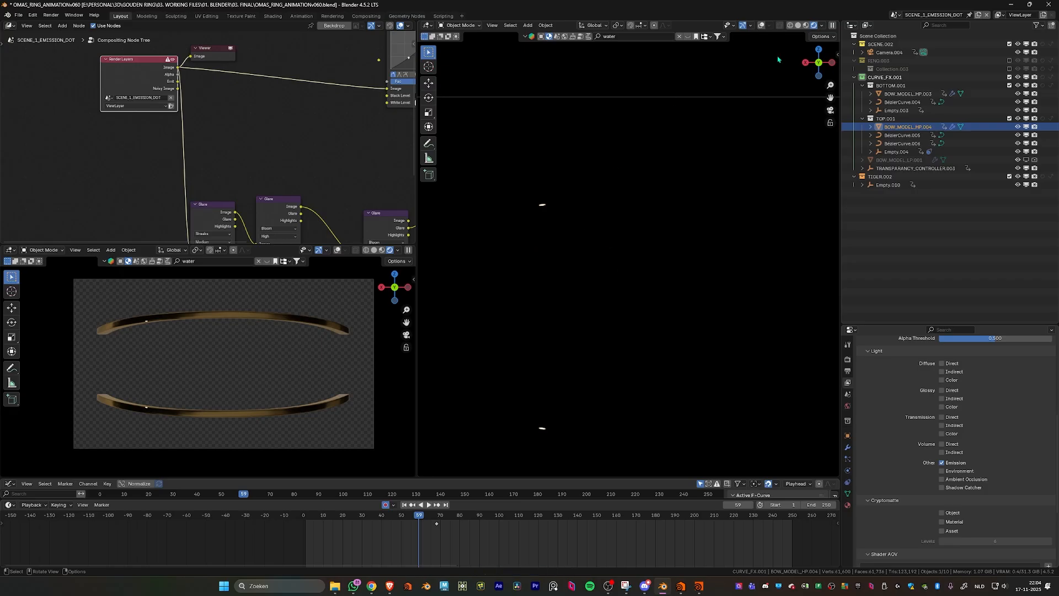
click(823, 25)
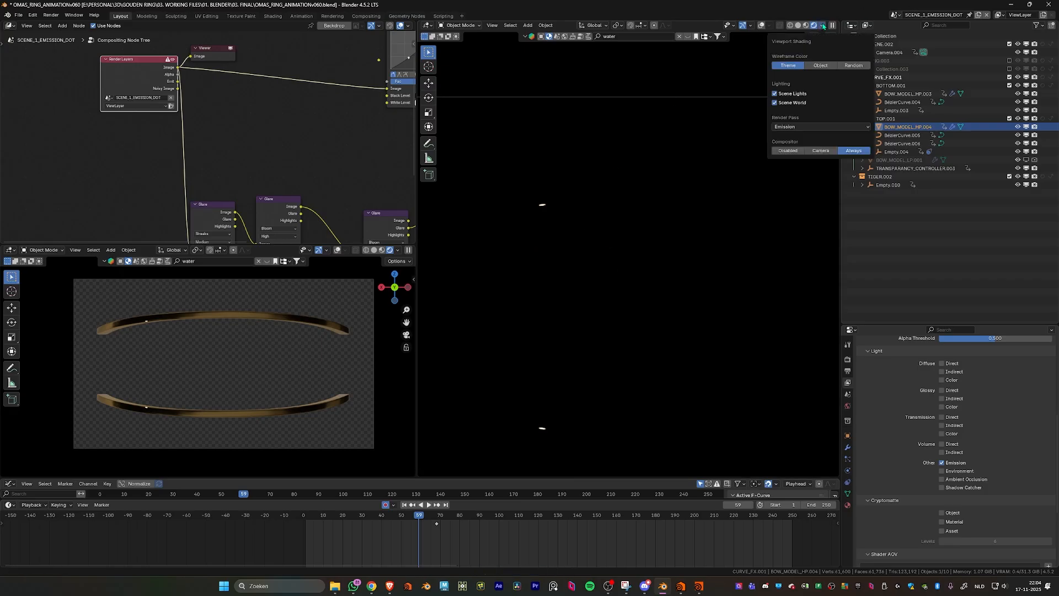
- Switch to After Effects, create a composition from rings.exr and move the current time to 0:00:03:16
click(498, 587)
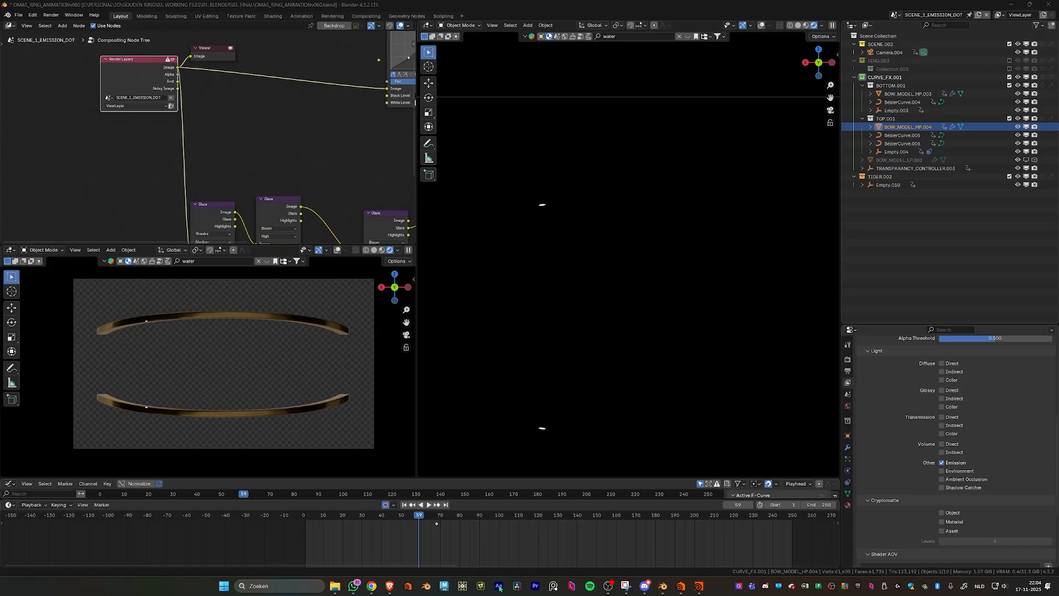
click(523, 237)
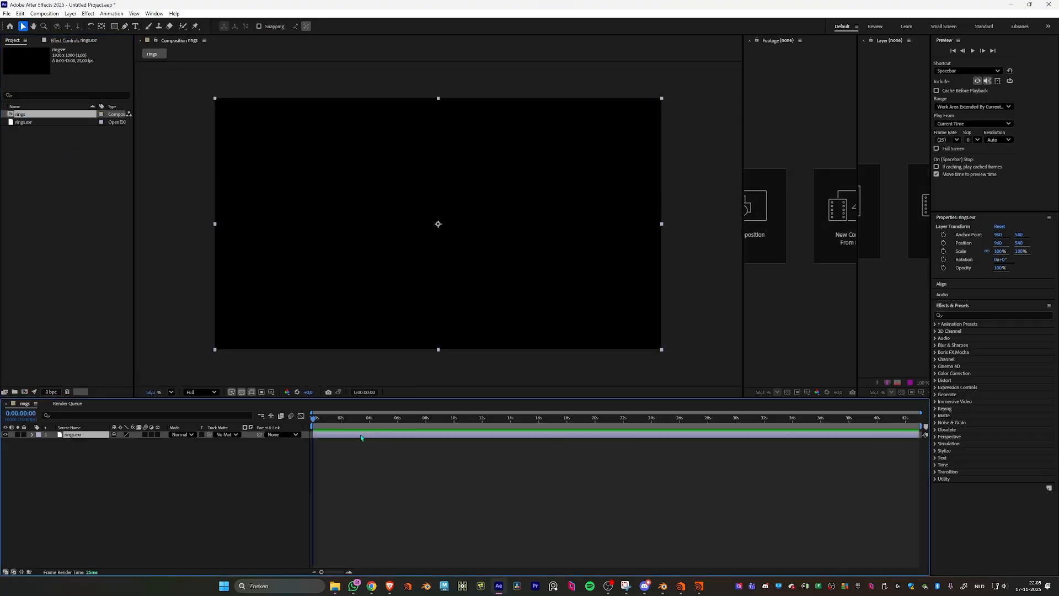
click(363, 419)
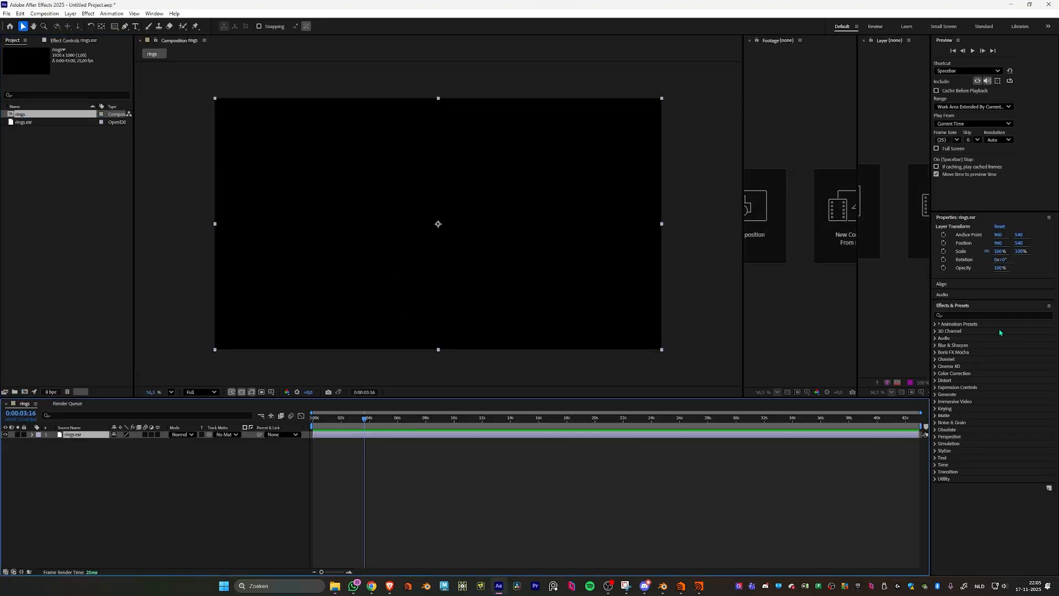
- Find the EXtractoR effect by searching for "extr" and apply it to the rings.exr layer
click(957, 316)
text(extr)
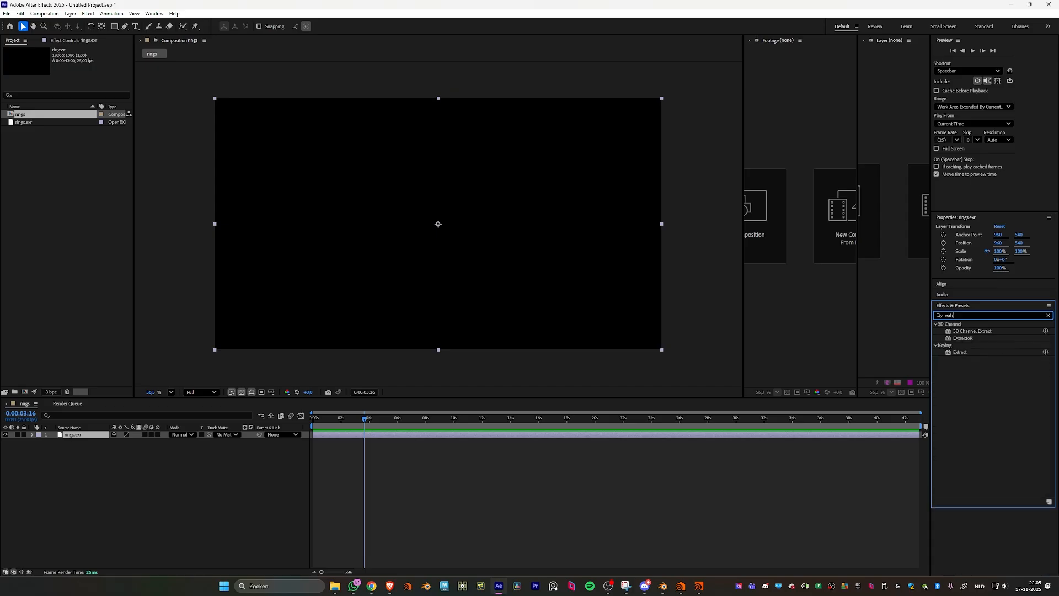
mouse_move(960, 338)
mouse_down()
mouse_move(623, 440)
mouse_move(966, 340)
mouse_up()
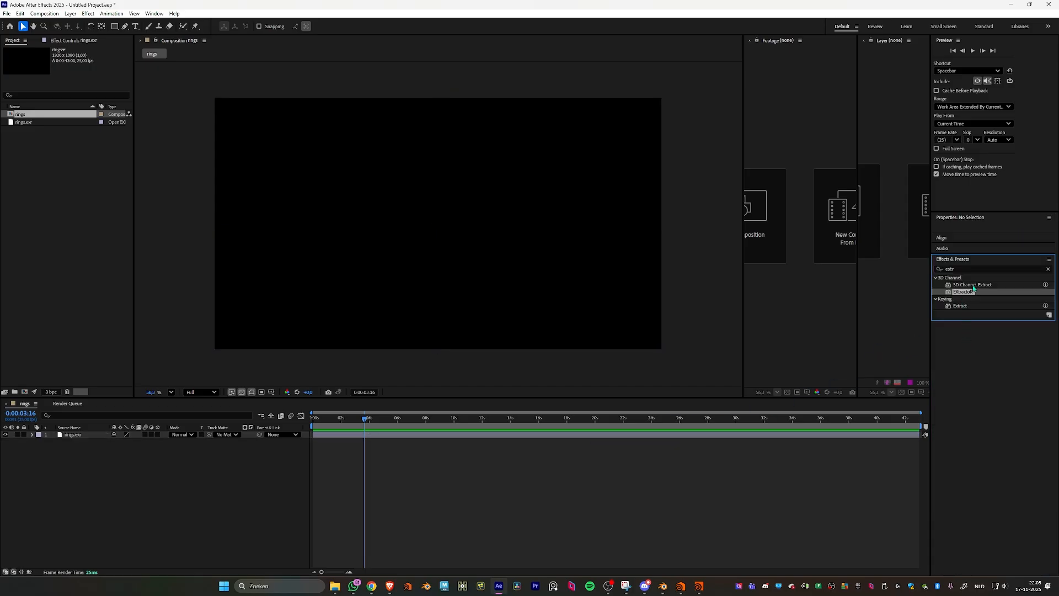
drag(972, 292, 588, 439)
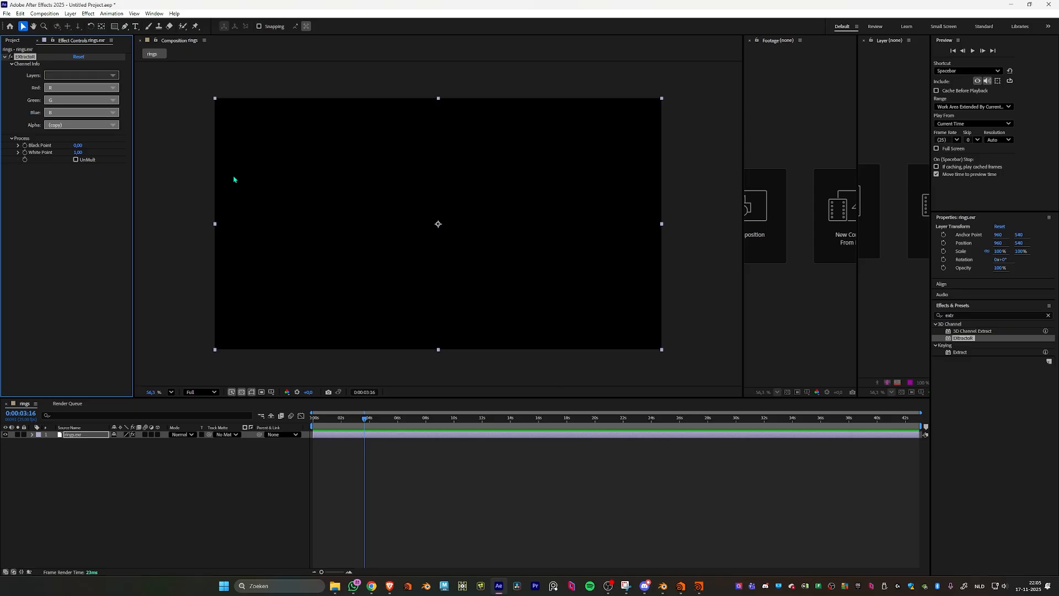
- Preview Composite.Combined as the EXtractoR layer, and switch the extracted layer to ViewLayer.Emit
click(82, 75)
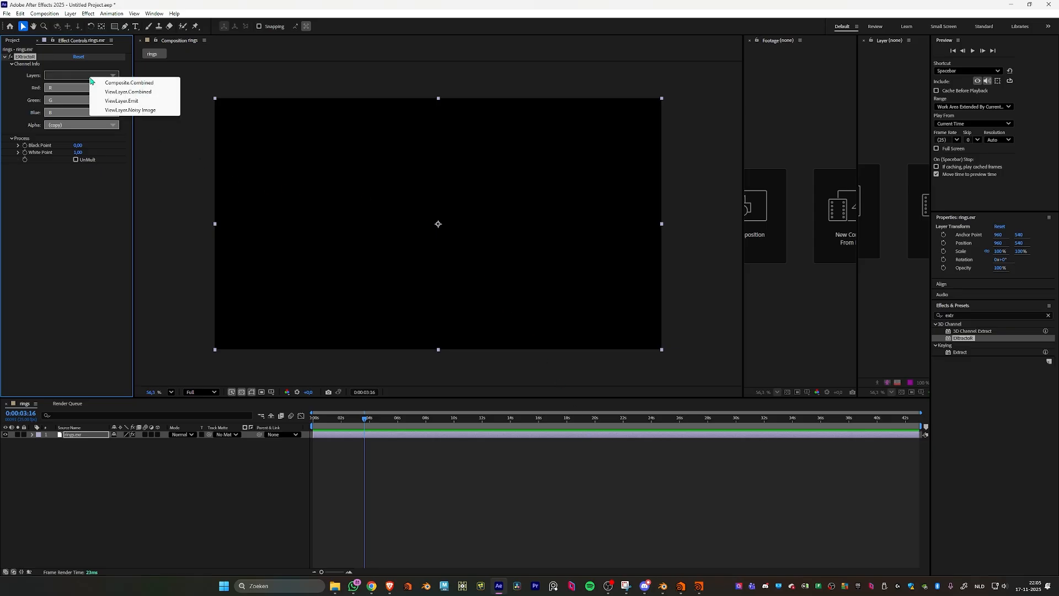
click(139, 84)
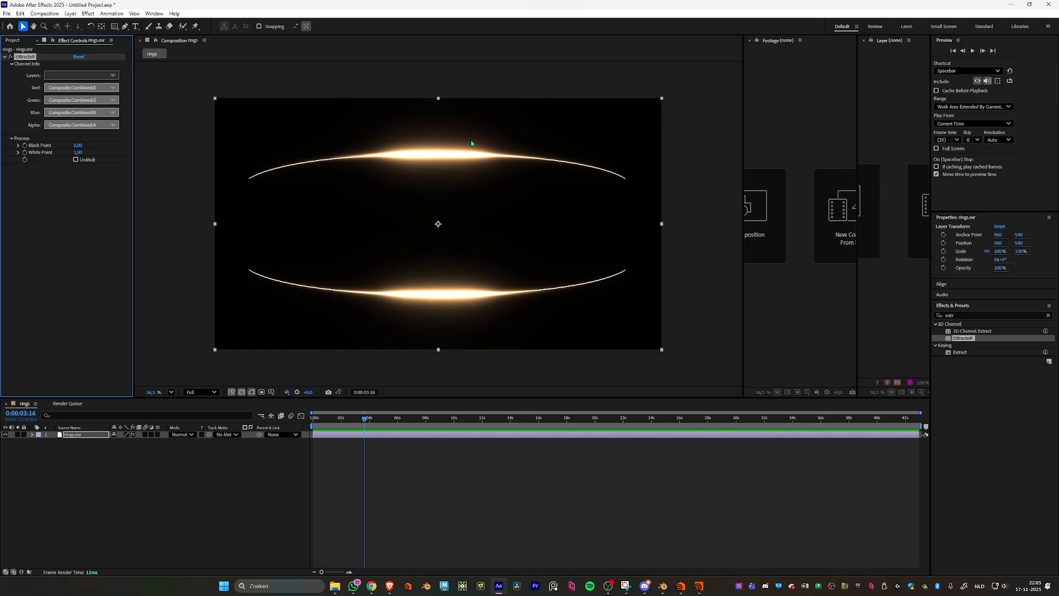
click(106, 75)
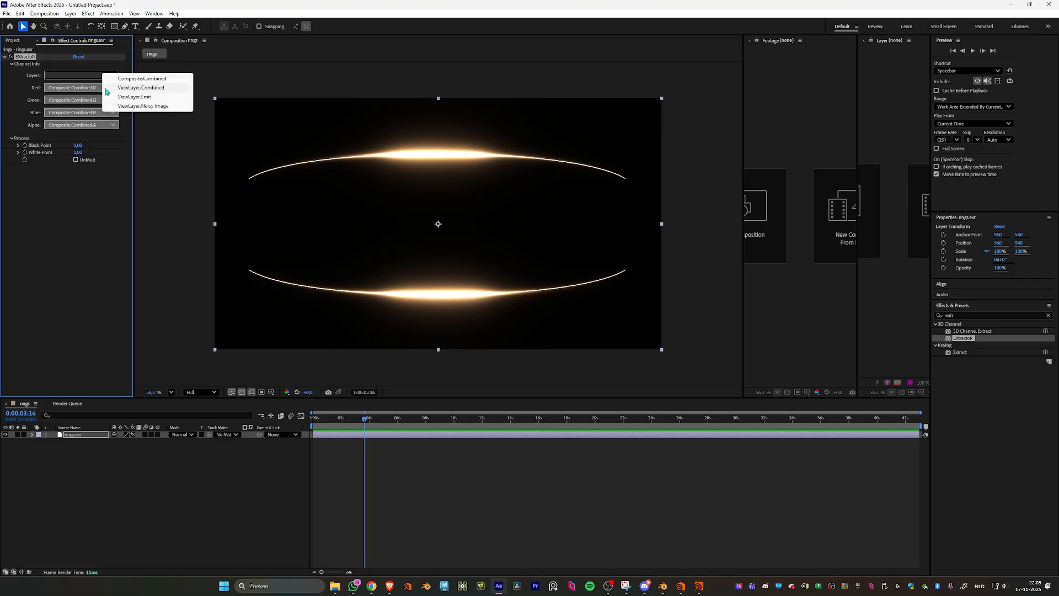
click(138, 97)
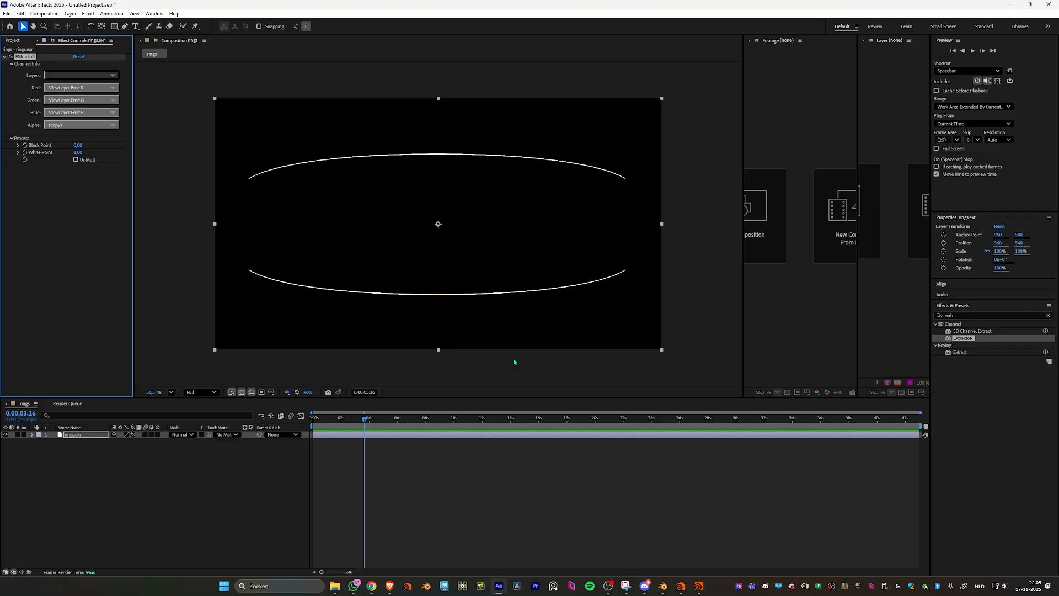
click(265, 396)
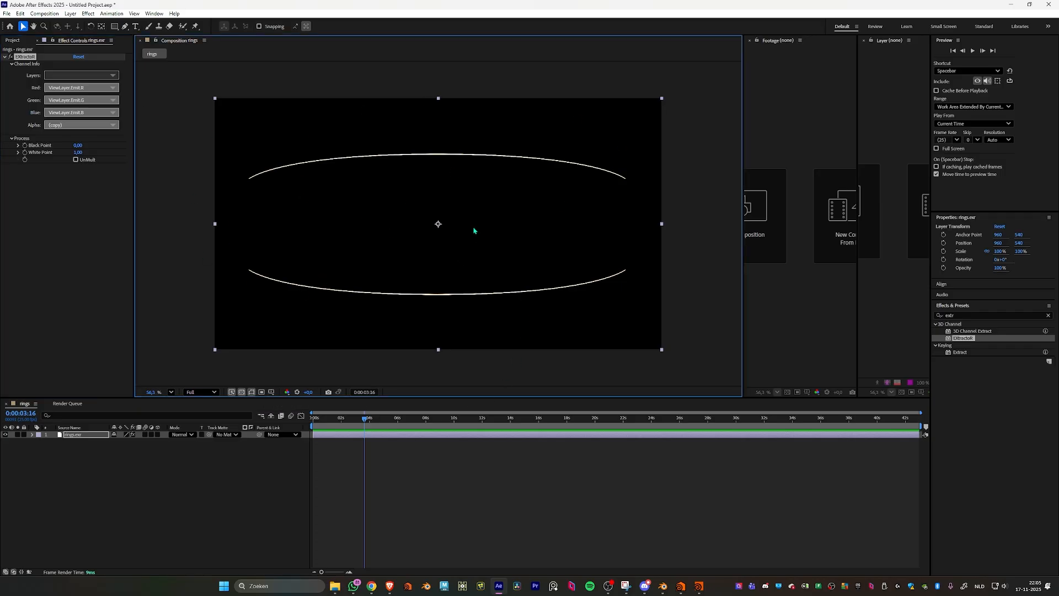
- Set EXtractoR's alpha channel to ViewLayer.Emit.R and inspect the rings with the transparency grid off and on
click(62, 125)
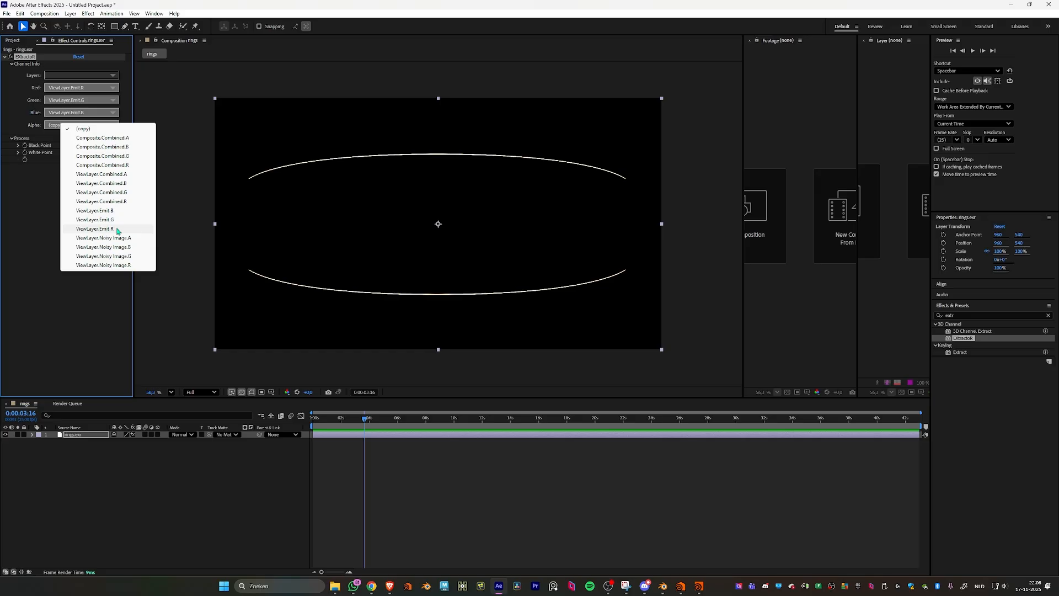
click(95, 228)
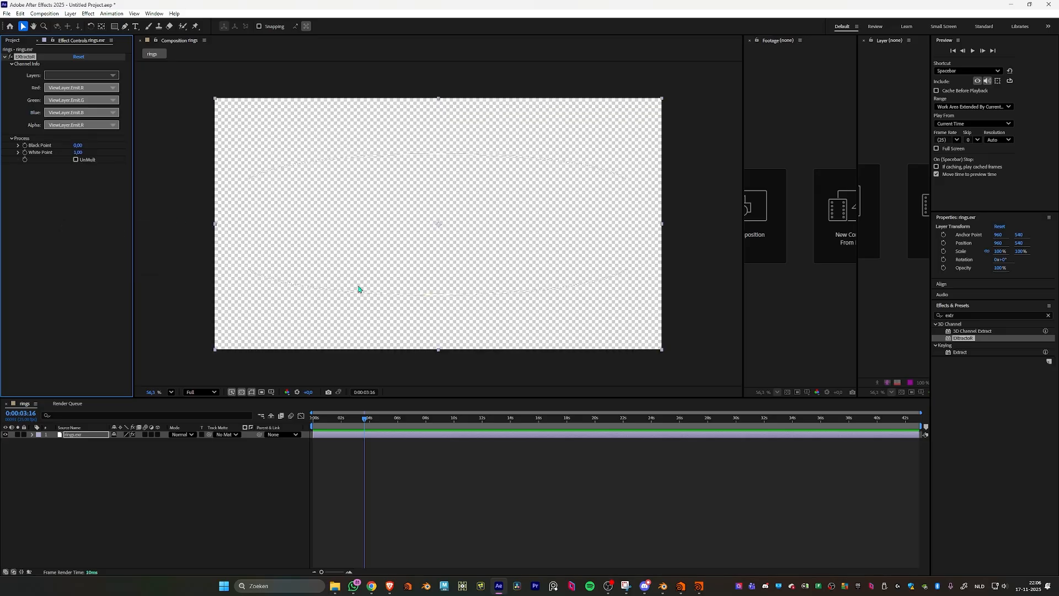
click(242, 392)
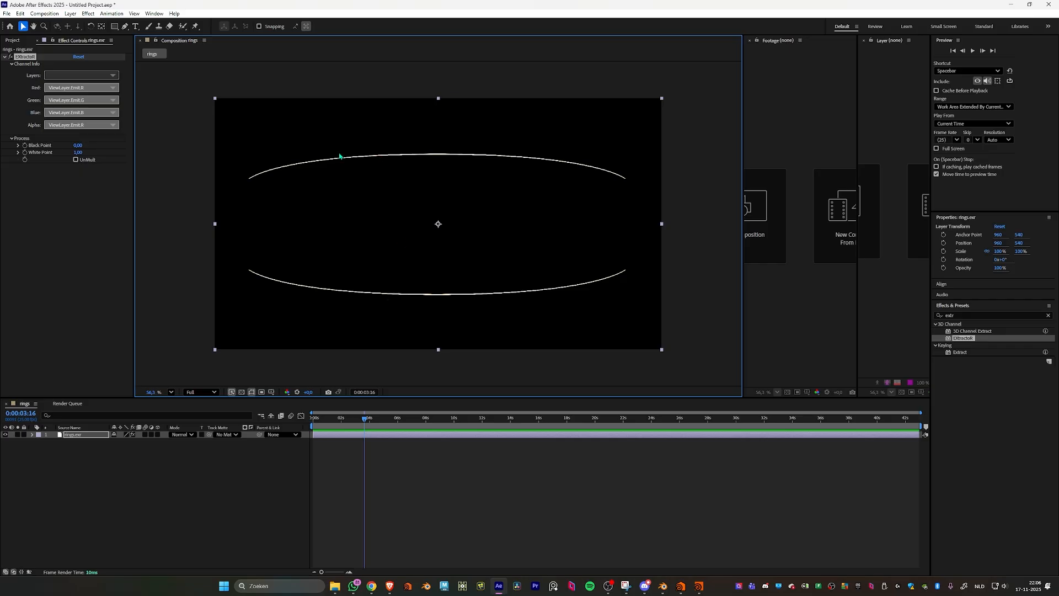
click(242, 392)
scroll(421, 167, up, 3)
scroll(495, 135, up, 3)
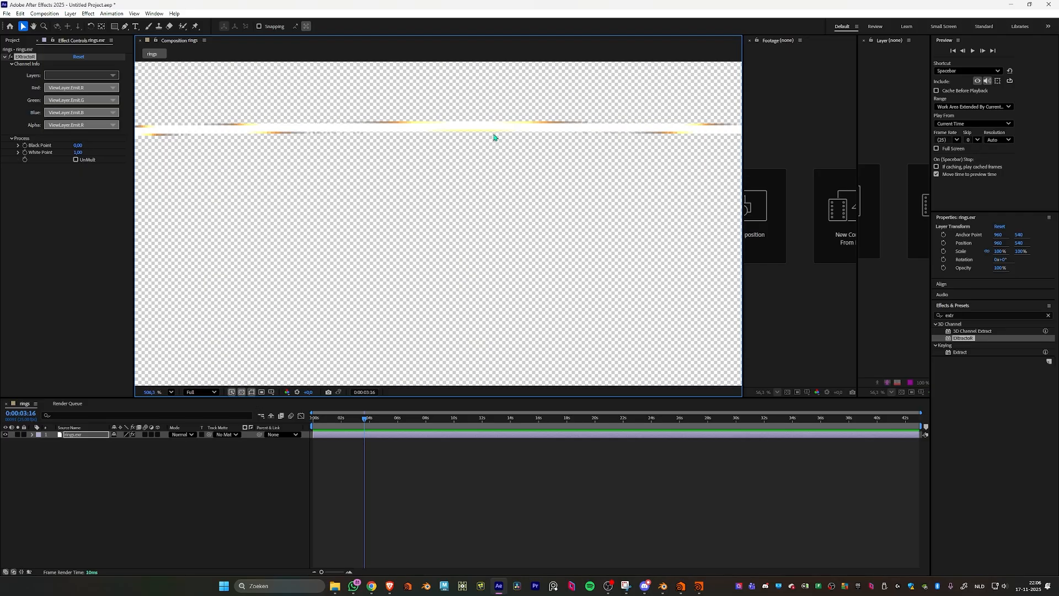
scroll(463, 135, down, 6)
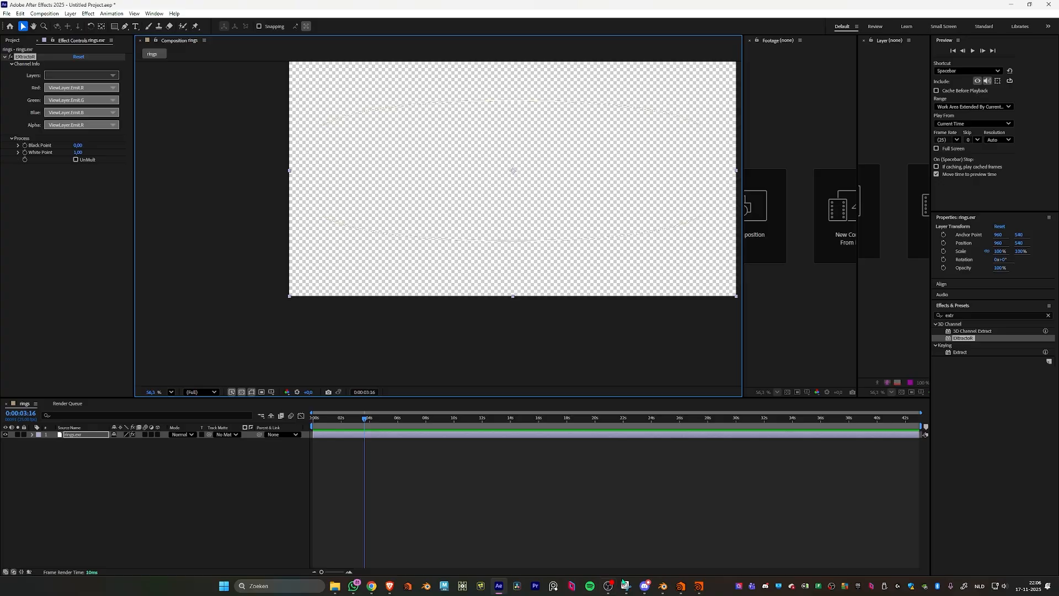
- Switch to Blender, show the bow's Procedural Gold.001 shader nodes and examine the Emission node's strength
click(663, 586)
click(10, 26)
click(23, 48)
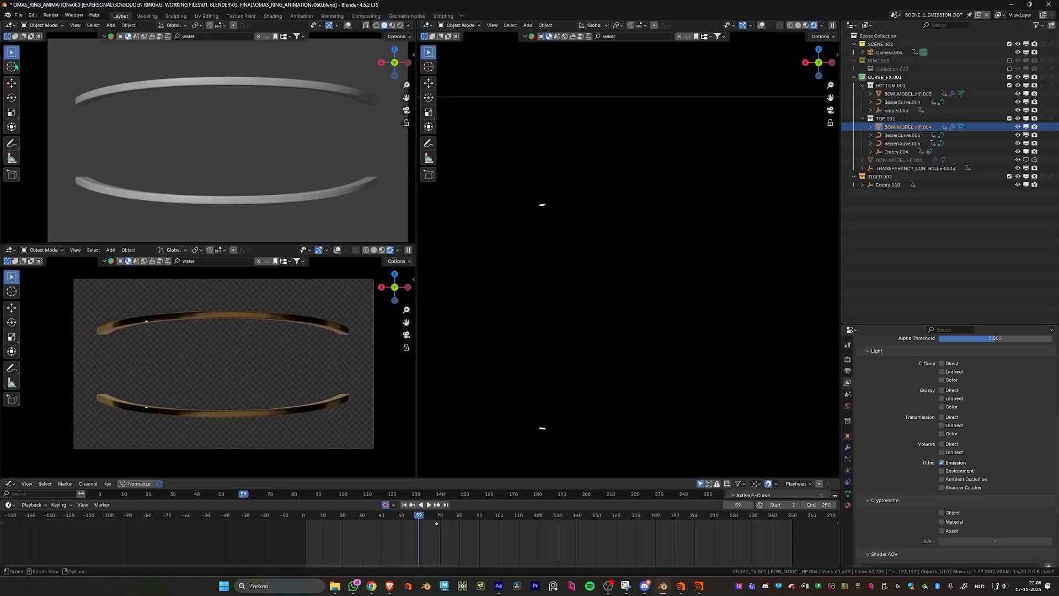
click(10, 26)
click(34, 94)
scroll(231, 146, down, 5)
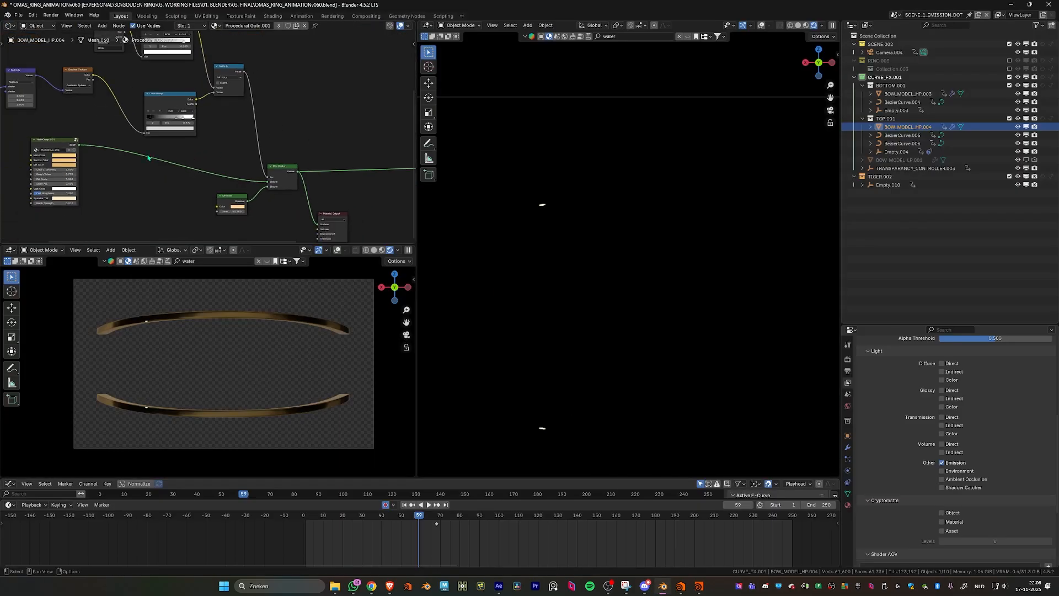
middle_drag(147, 158, 183, 124)
scroll(187, 125, up, 6)
middle_drag(265, 182, 140, 156)
scroll(149, 182, up, 6)
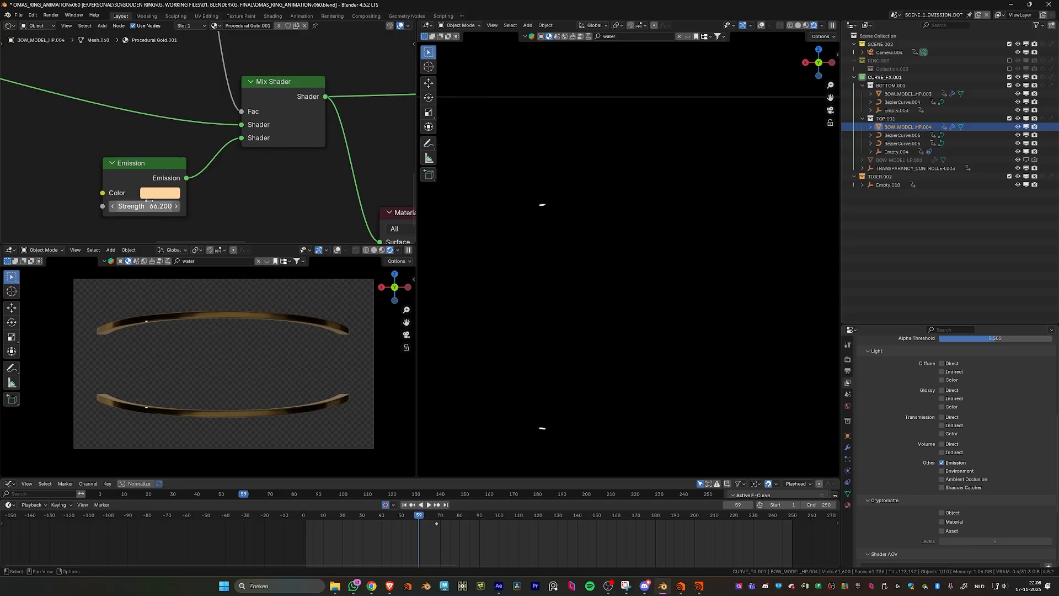
- Switch back to After Effects, show the Lumetri Scopes and solo the rings.exr layer
click(499, 586)
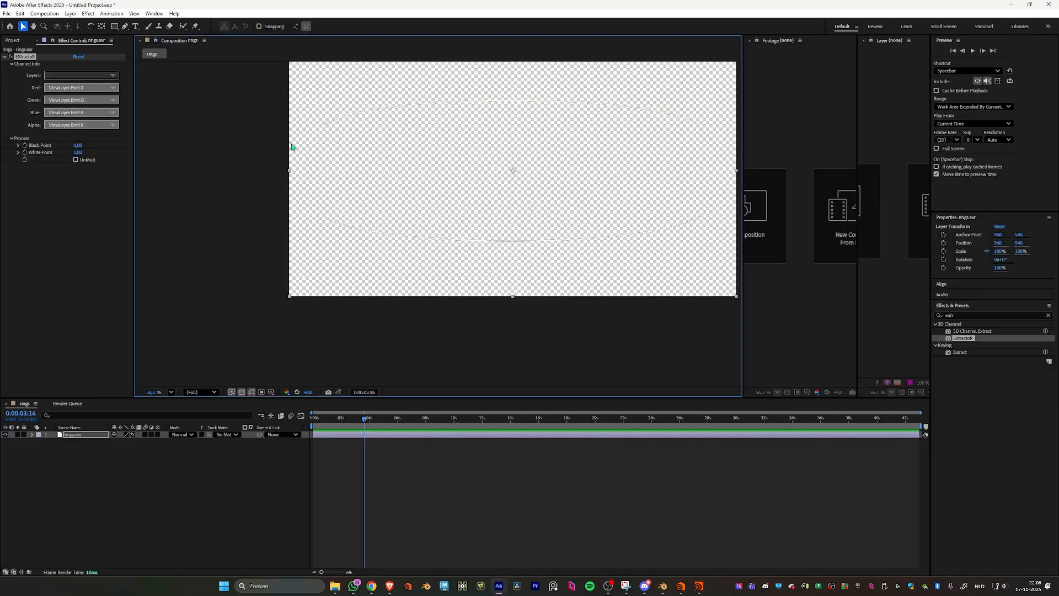
click(135, 14)
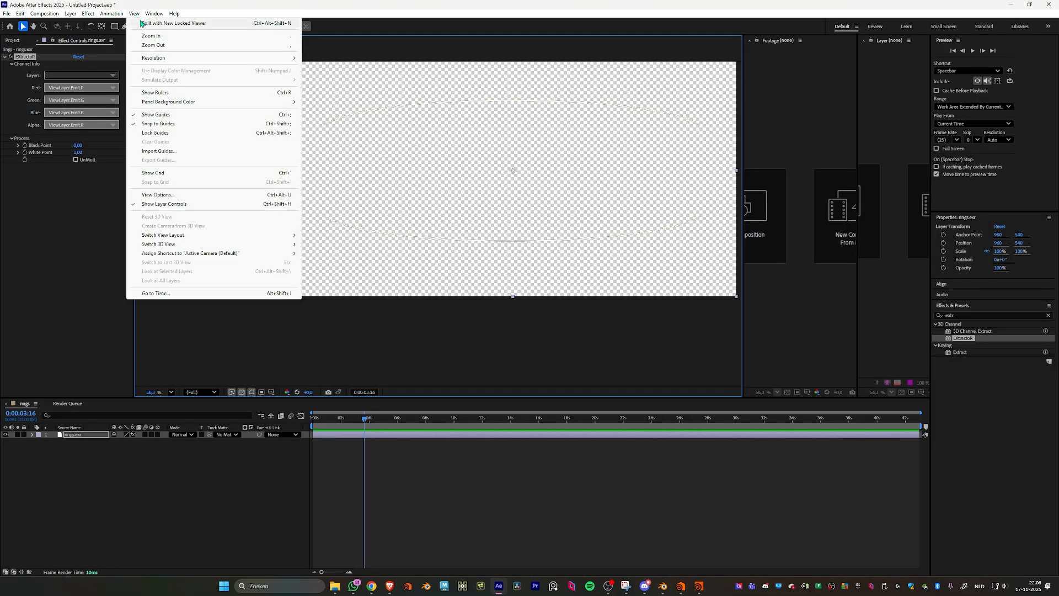
mouse_move(156, 15)
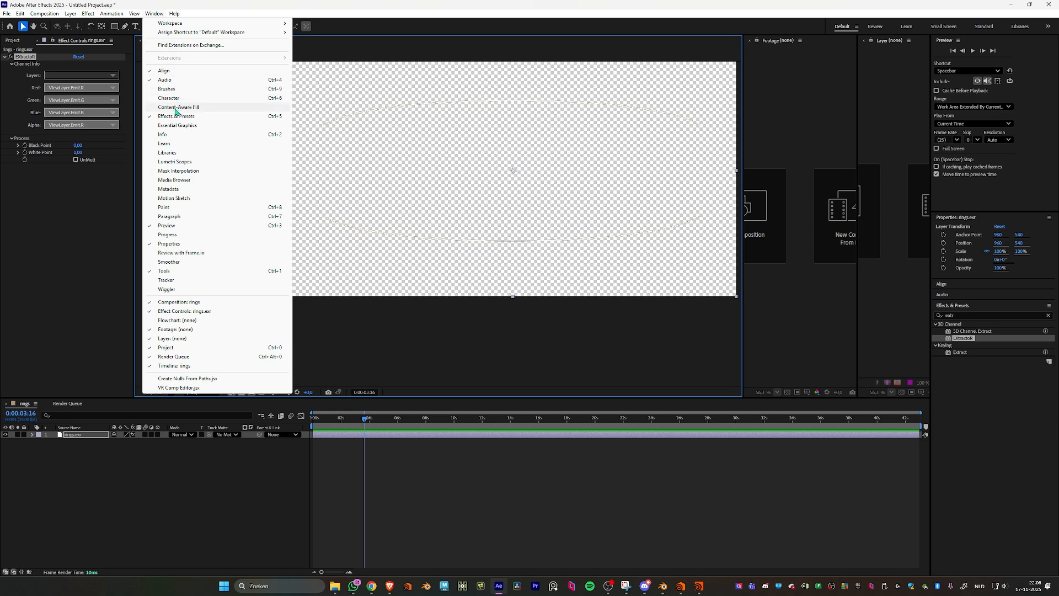
click(182, 162)
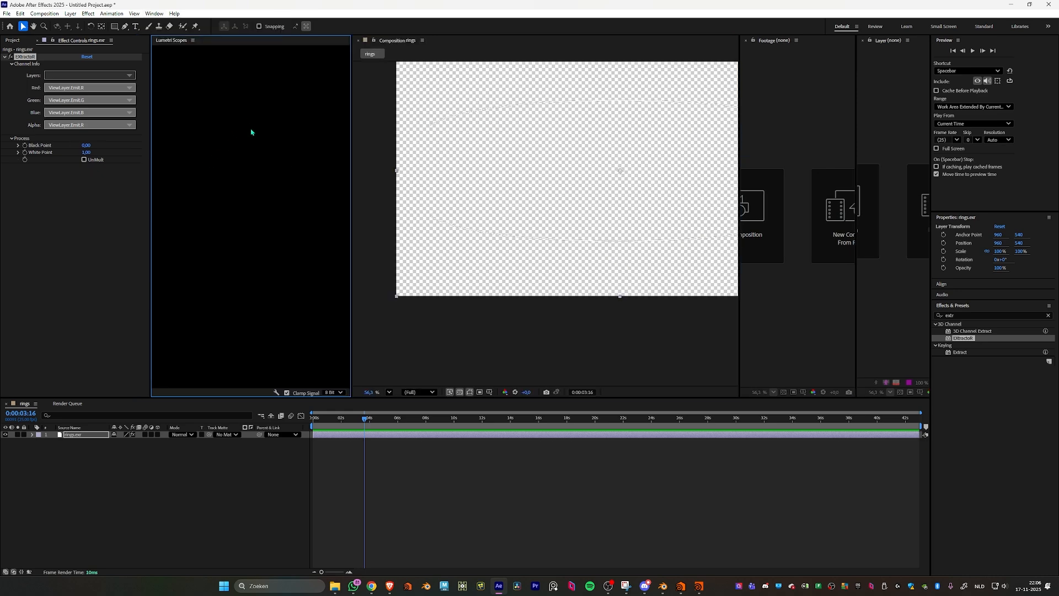
click(85, 434)
click(17, 434)
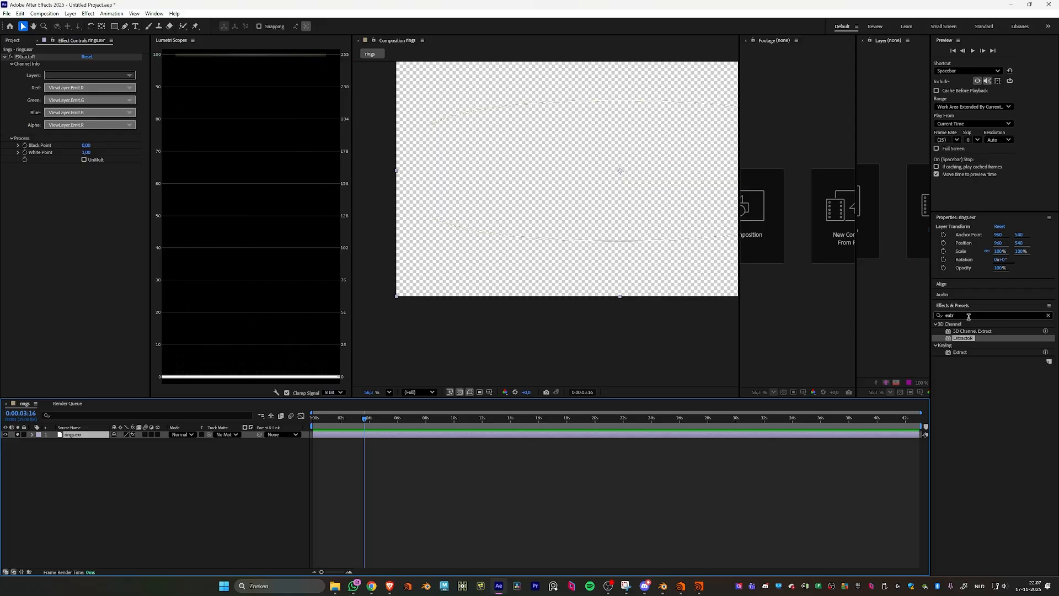
- Find the Lumetri Color effect by searching for "lumet" and apply it to the rings.exr layer
click(946, 316)
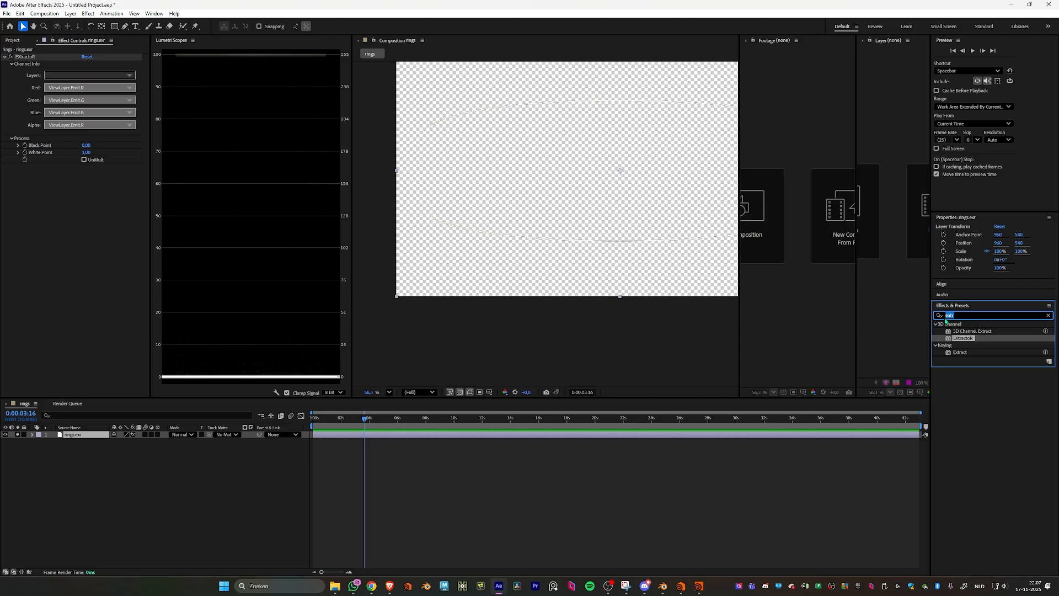
text(lumet)
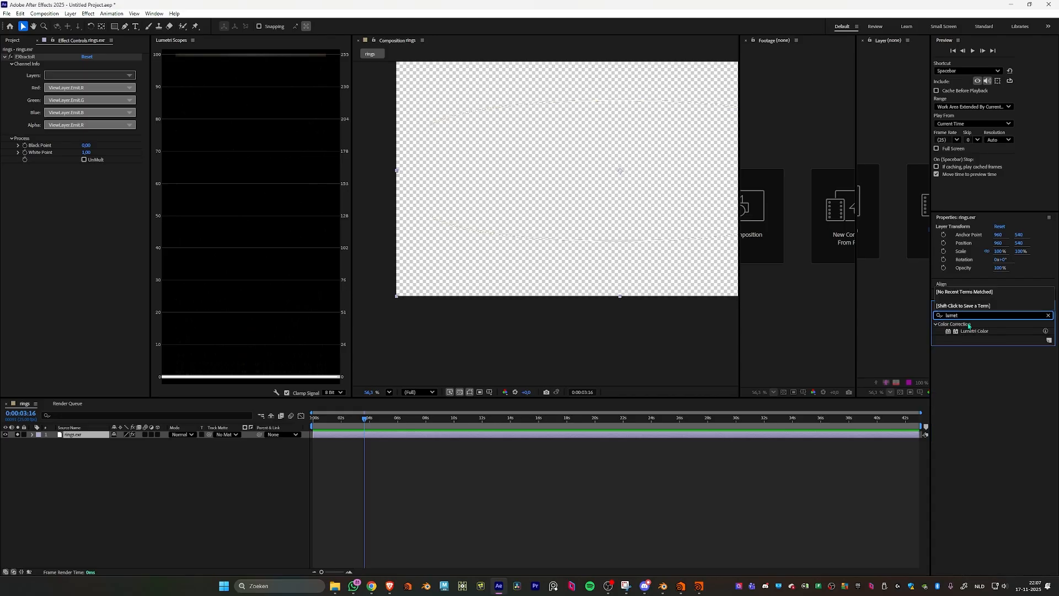
drag(974, 331, 598, 436)
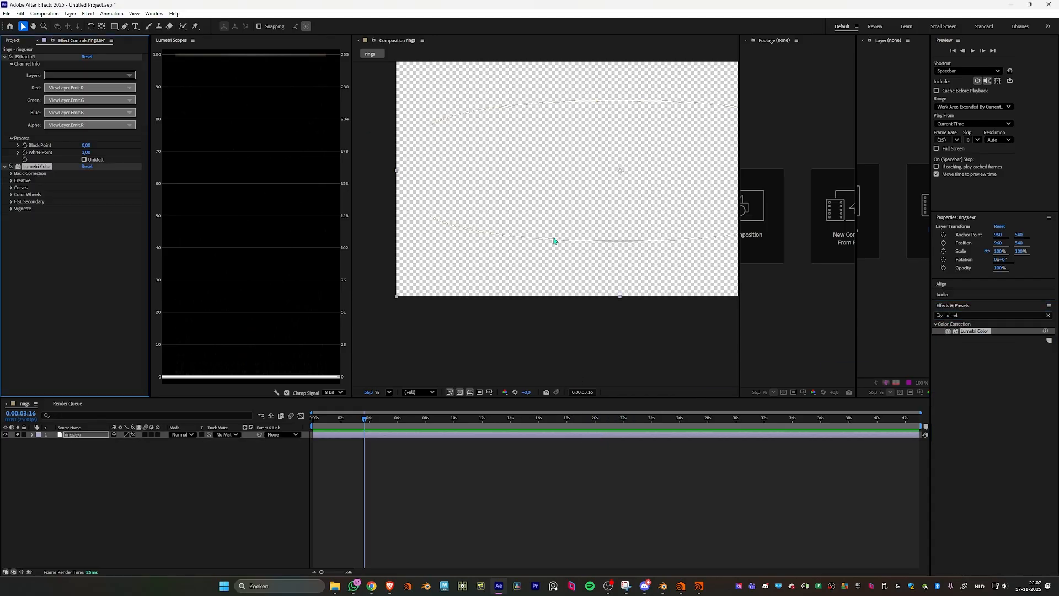
- Hide the transparency grid and close the Footage and Layer viewers to enlarge the composition view of the rings
click(460, 393)
middle_drag(723, 275, 691, 279)
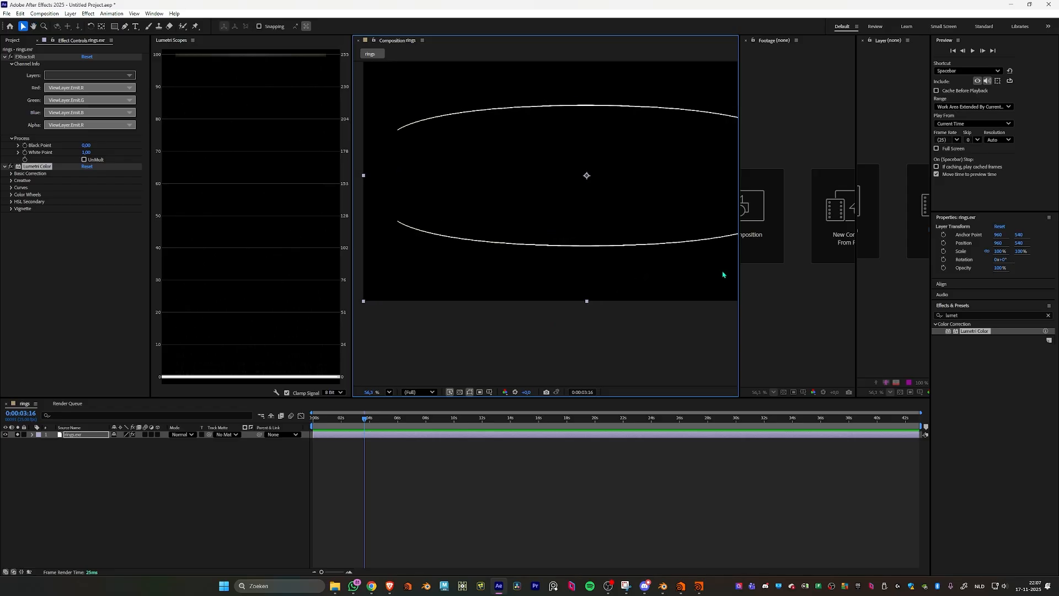
click(746, 40)
click(863, 40)
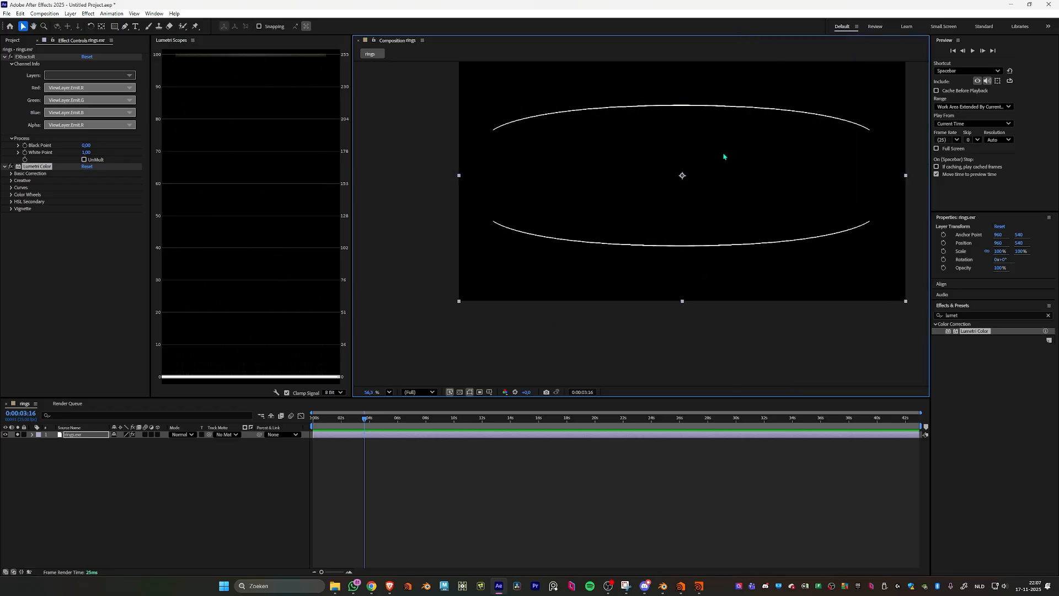
middle_drag(724, 157, 688, 170)
scroll(684, 168, up, 1)
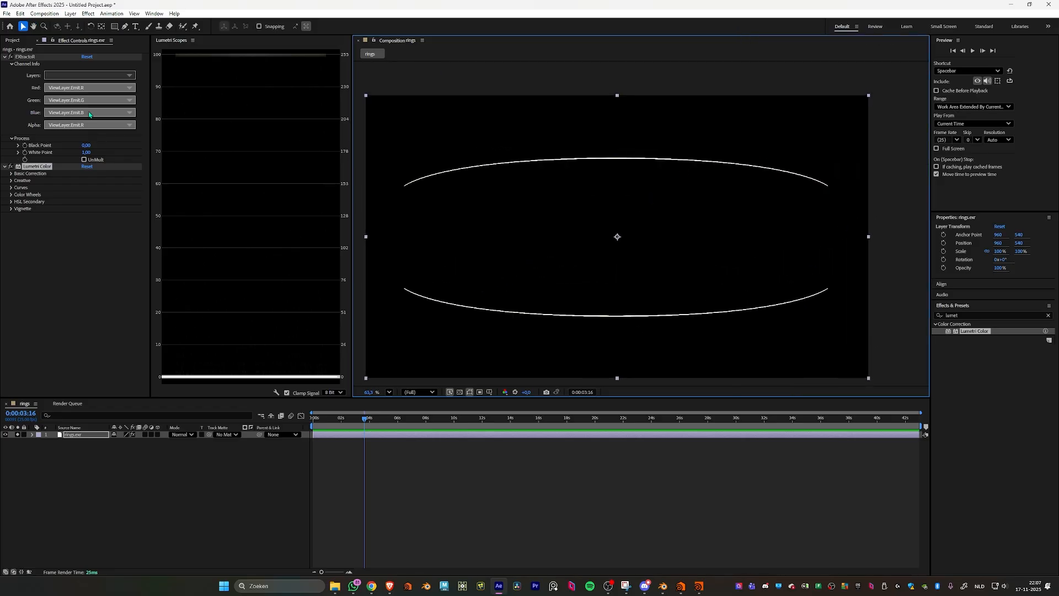
- Lower the exposure in the Lumetri Color basic correction of the rings.exr layer to -3.1
click(11, 174)
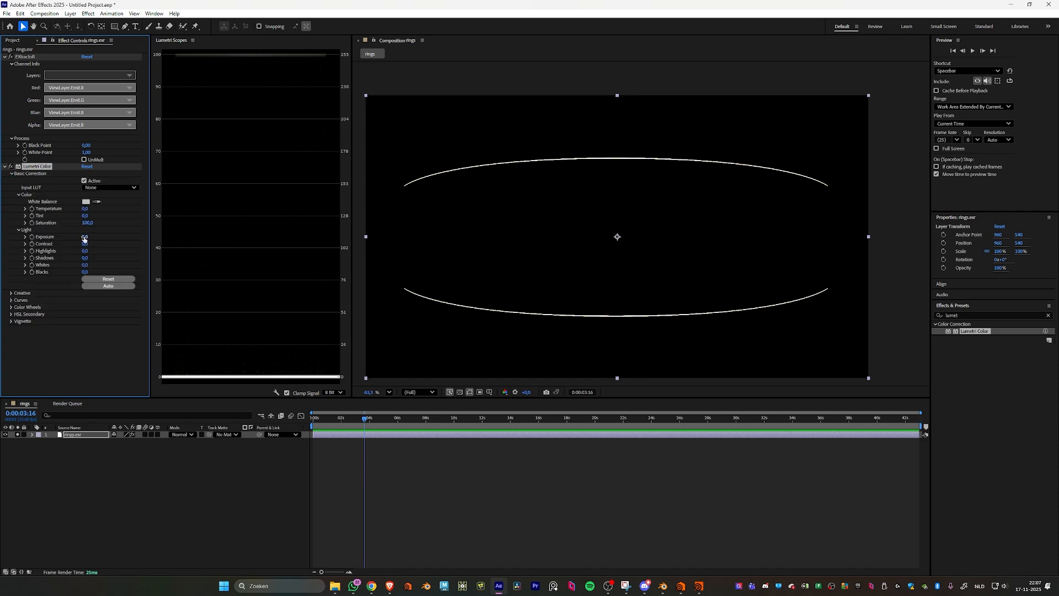
drag(85, 237, 62, 241)
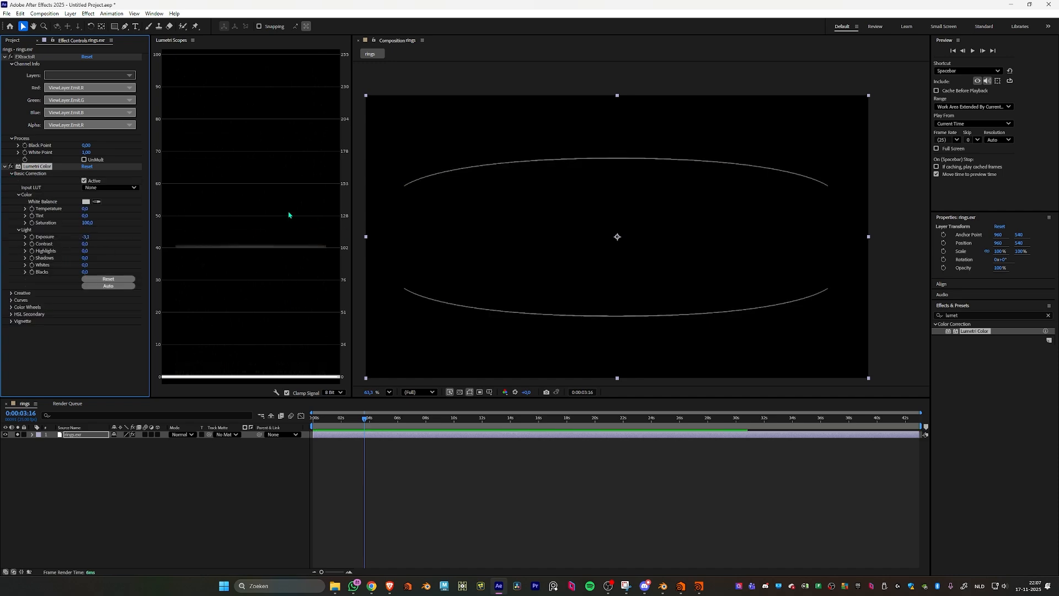
- Switch to Blender, try ACEScg as the output color space, restore Linear Rec.709 and return to After Effects
click(663, 585)
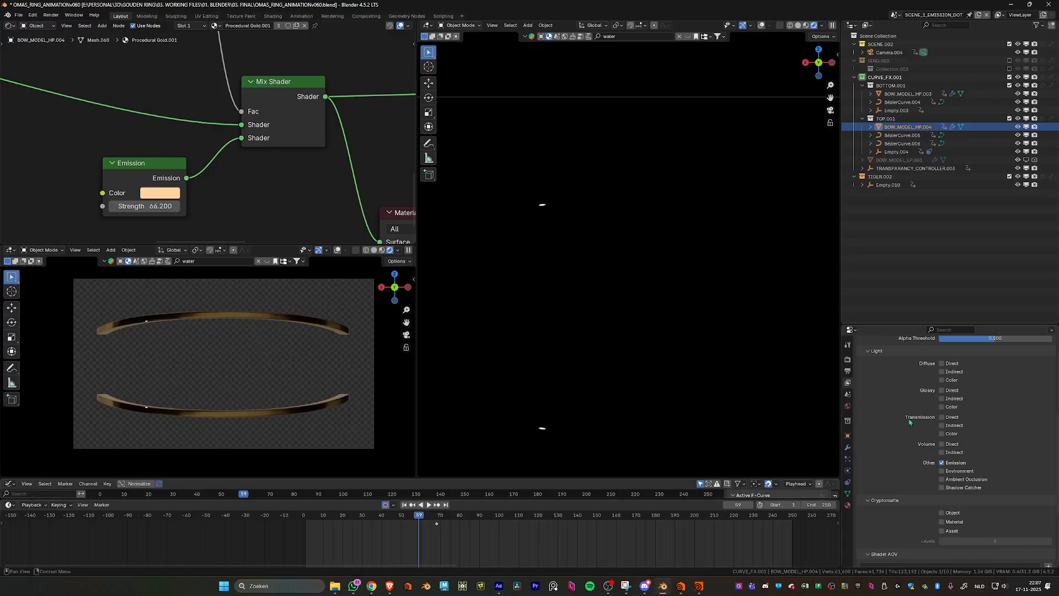
scroll(907, 436, down, 5)
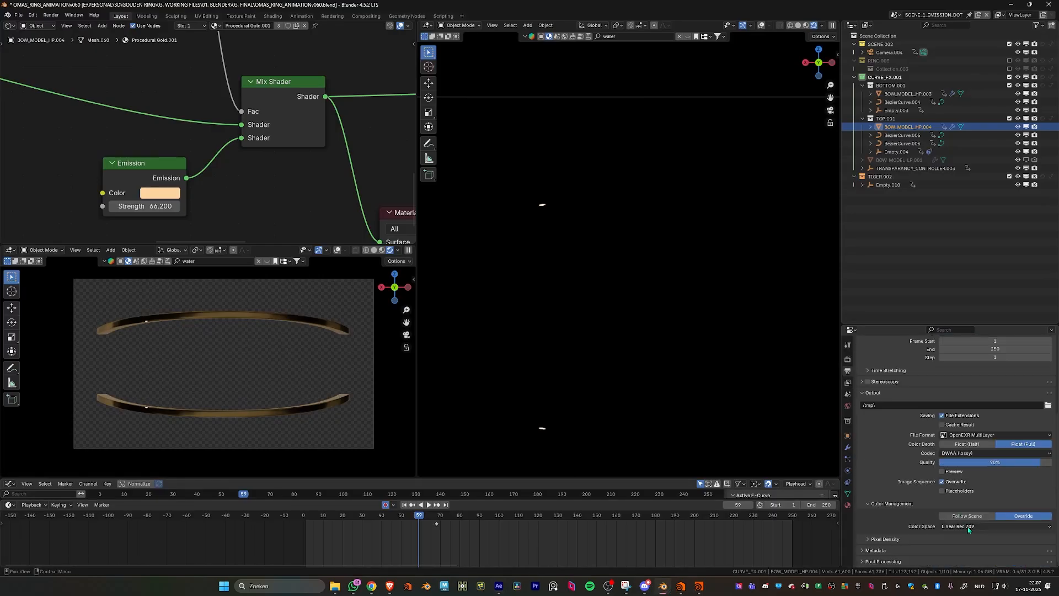
click(962, 527)
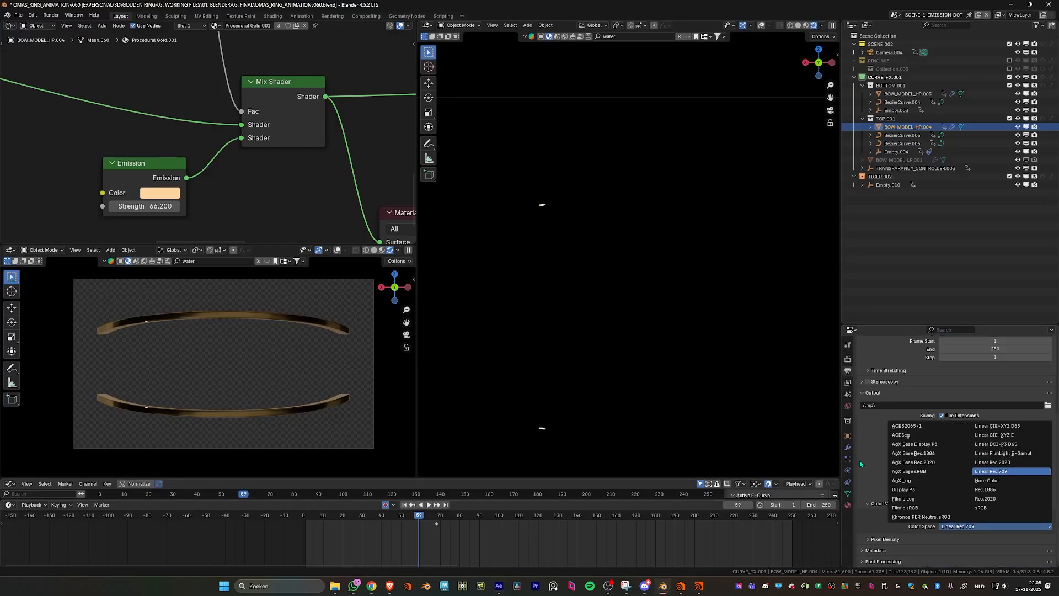
click(962, 527)
click(960, 526)
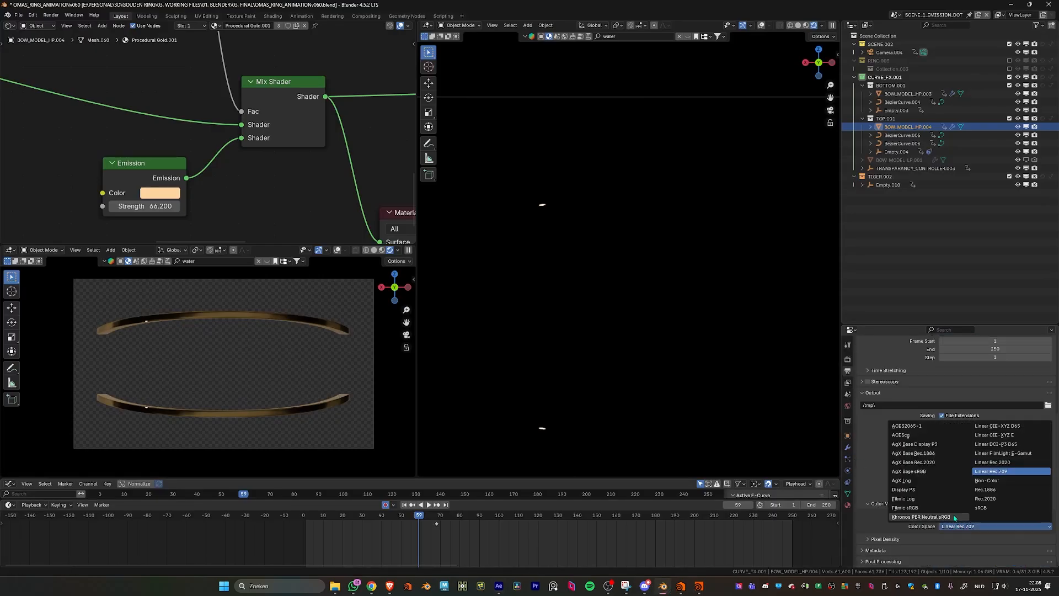
click(924, 436)
click(987, 527)
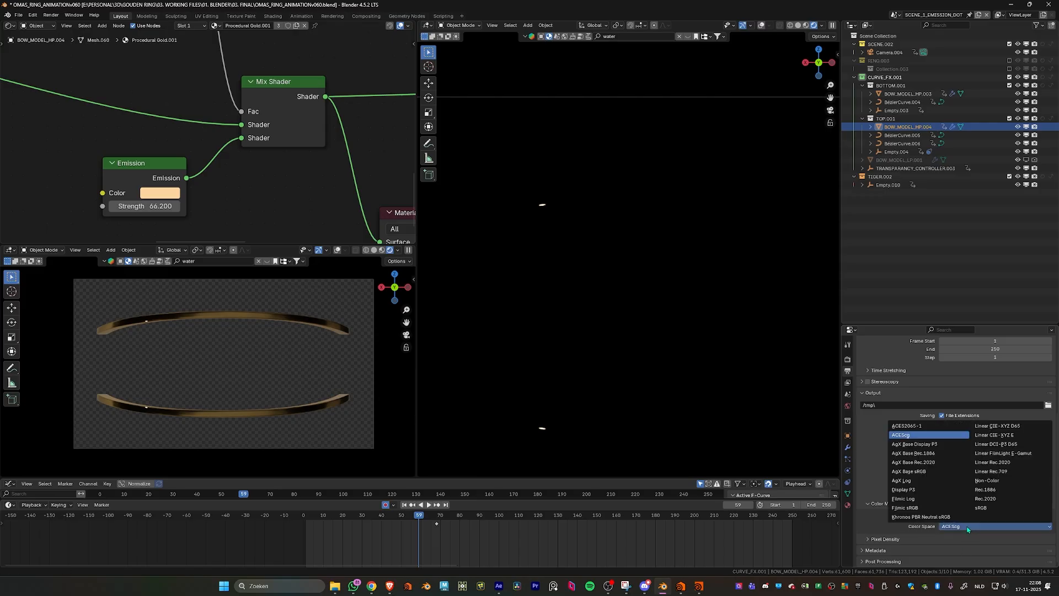
click(988, 527)
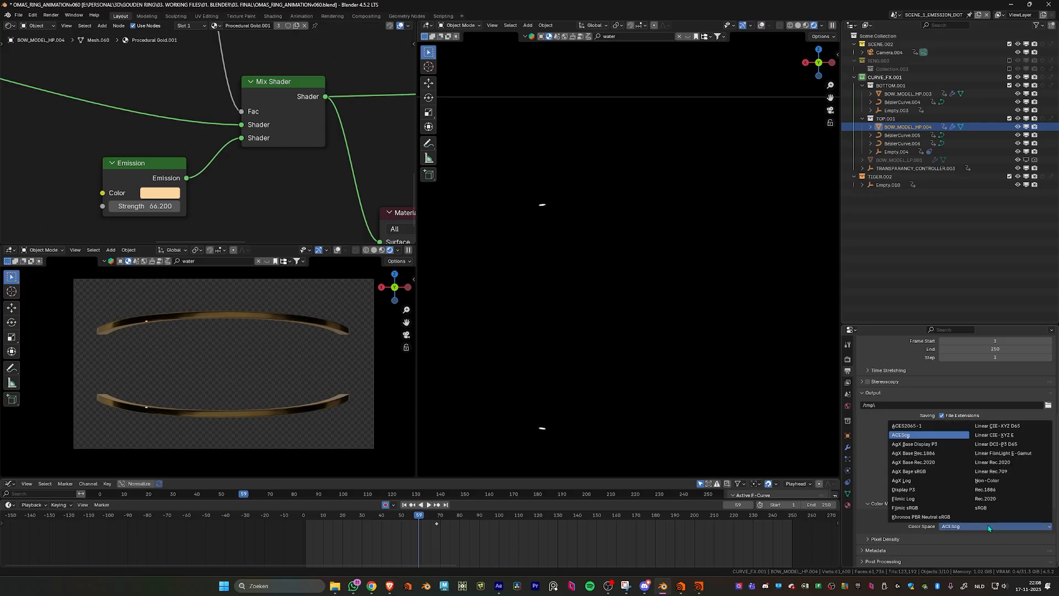
click(1004, 472)
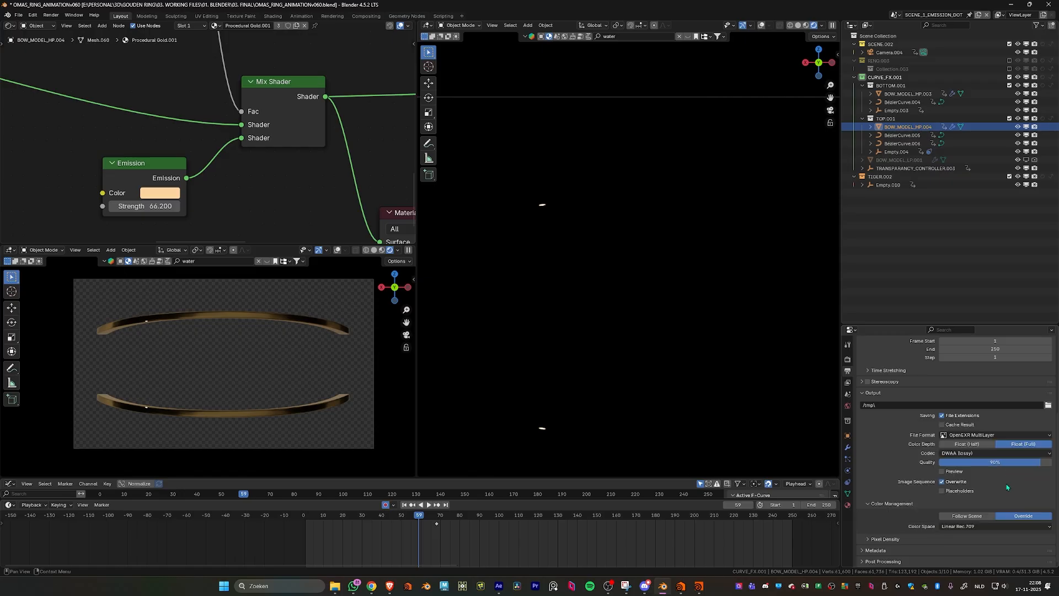
click(501, 589)
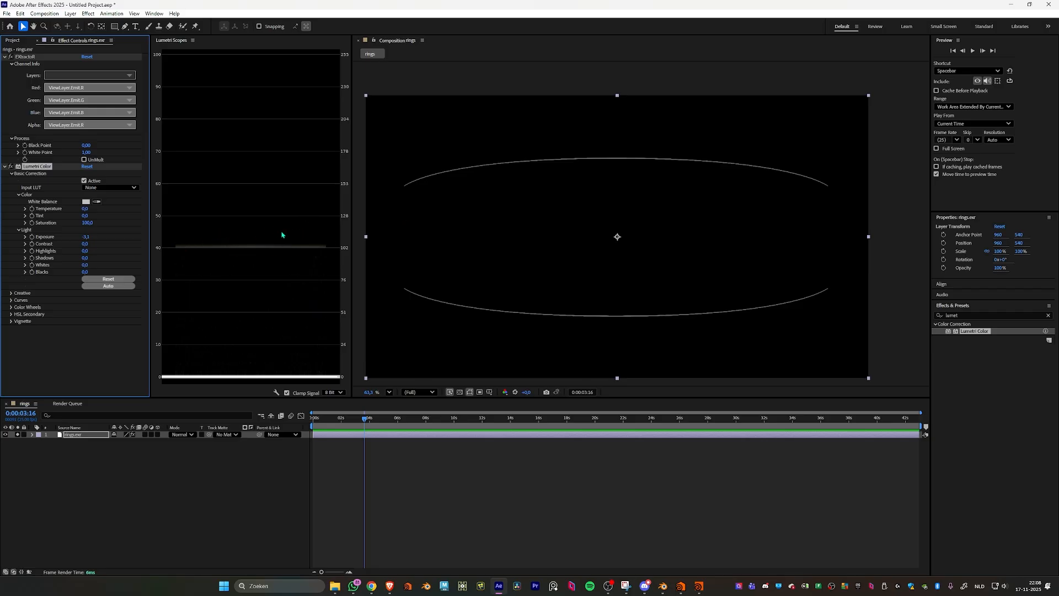
- Switch to Blender and set the Emission node's strength to 2.5
click(664, 586)
click(145, 203)
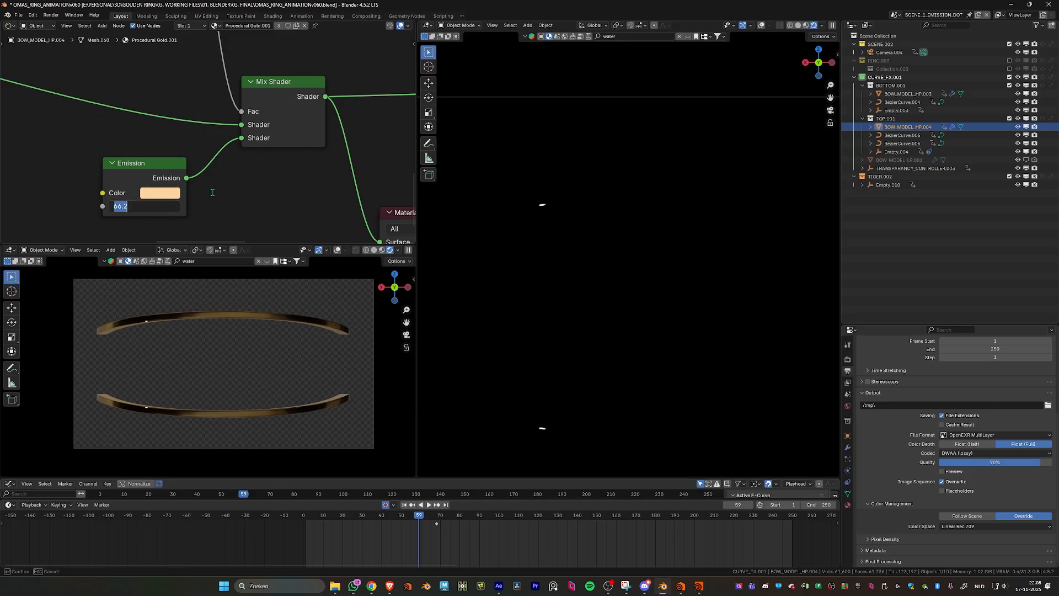
text(50)
key(BackSpace)
key(BackSpace)
text(2.5)
key(Return)
- Examine the emission highlight on the lower bow up close in the rendered camera view
scroll(140, 334, up, 4)
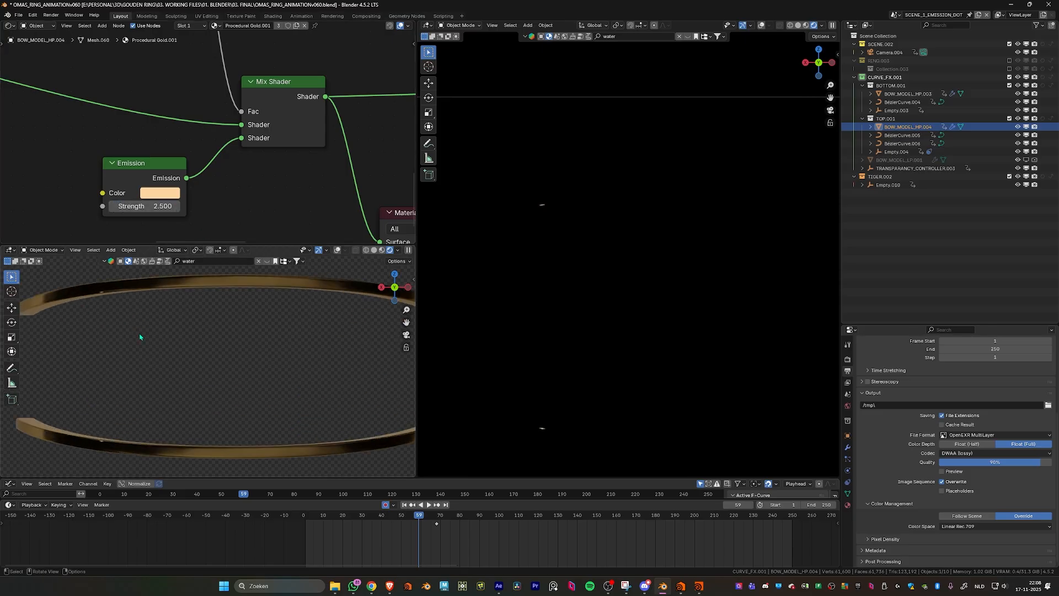
scroll(140, 335, up, 2)
shift+middle_drag(98, 424, 227, 335)
scroll(224, 342, up, 3)
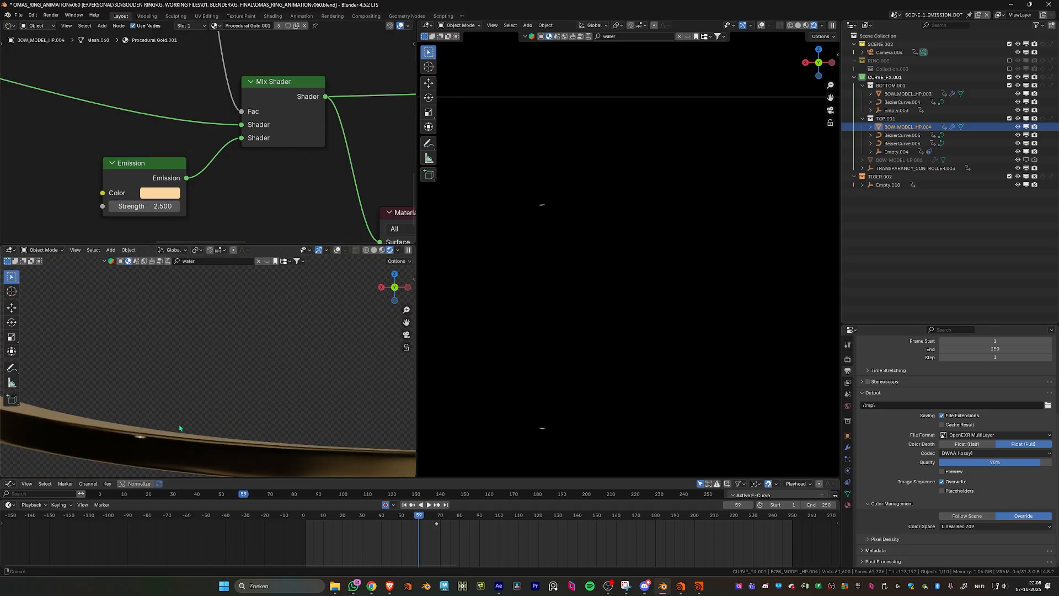
shift+middle_drag(180, 427, 224, 383)
scroll(185, 411, up, 2)
middle_drag(162, 425, 220, 408)
scroll(223, 367, down, 1)
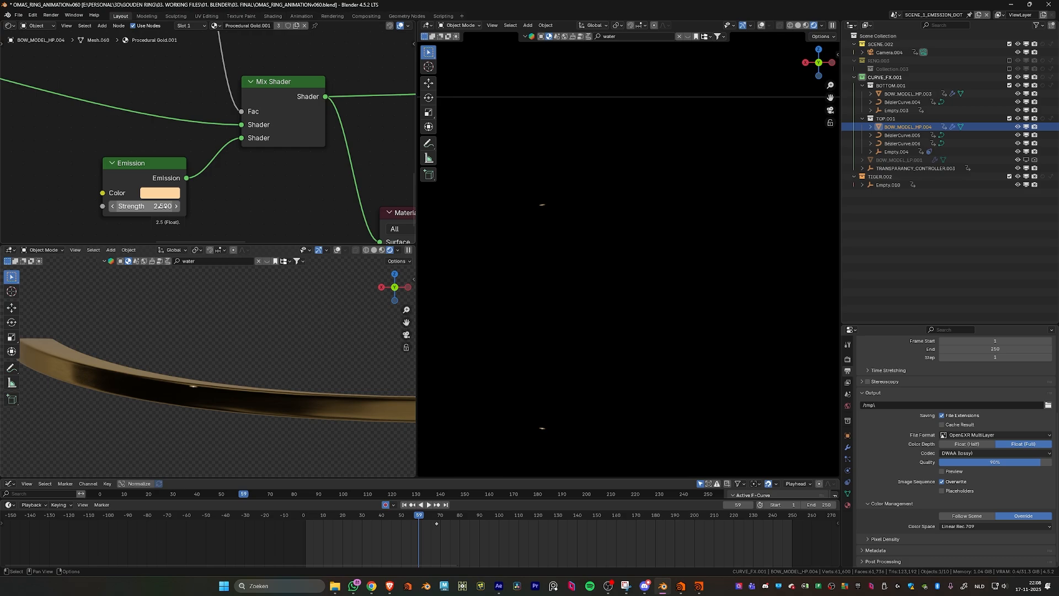
- Switch to After Effects and apply the Glow effect to the rings.exr layer with threshold 11.8% and radius 58
key(alt+Tab)
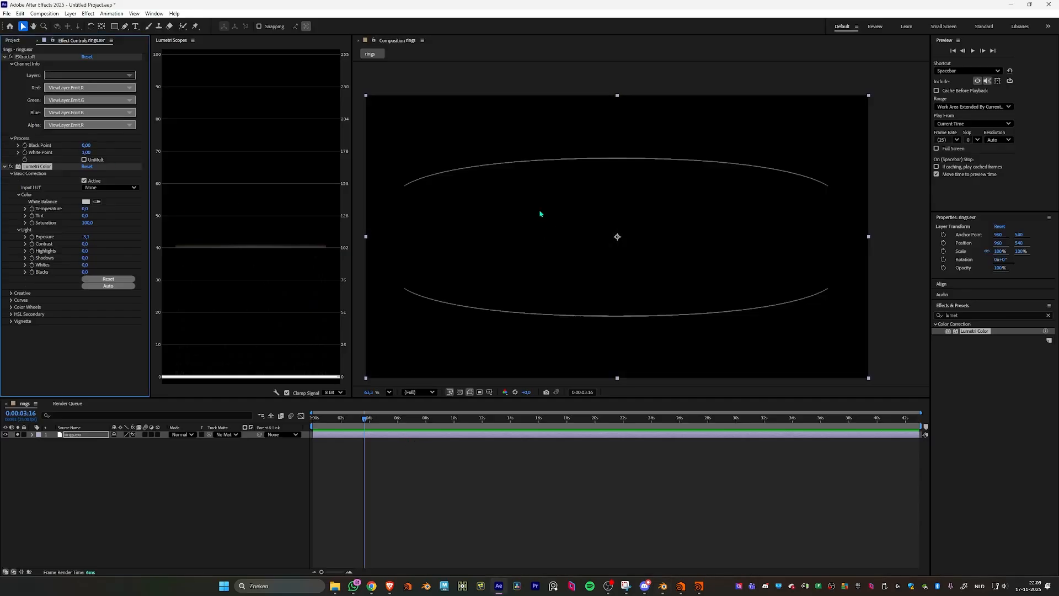
click(987, 316)
text(glow)
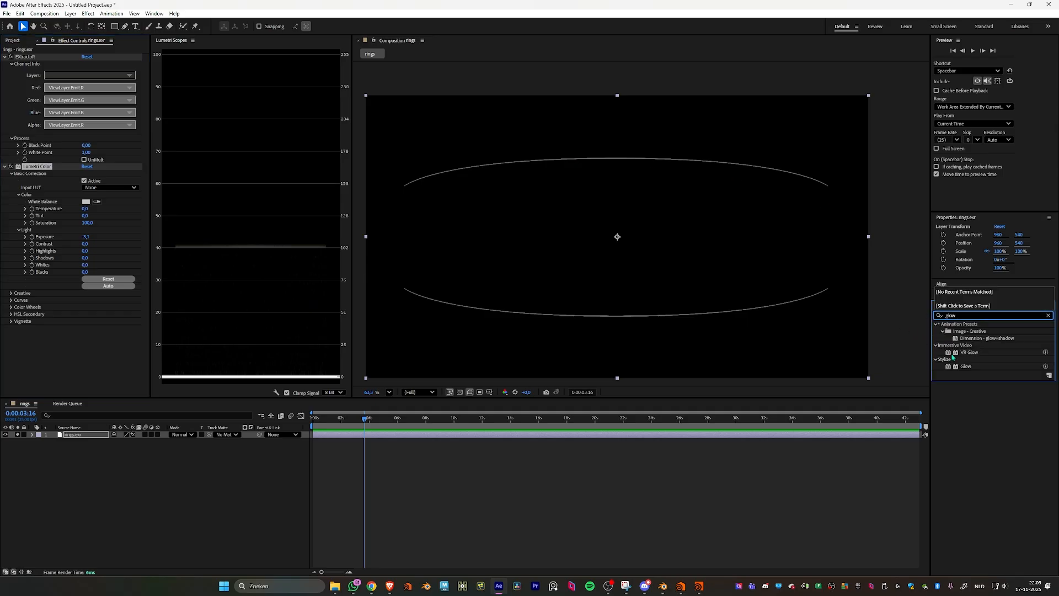
drag(966, 367, 671, 436)
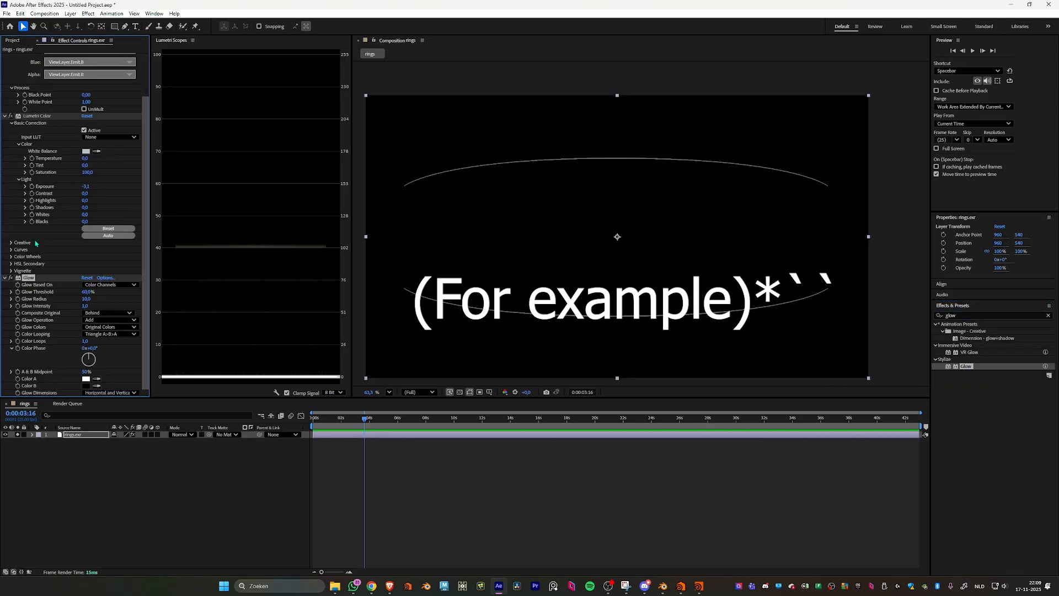
drag(88, 293, 50, 305)
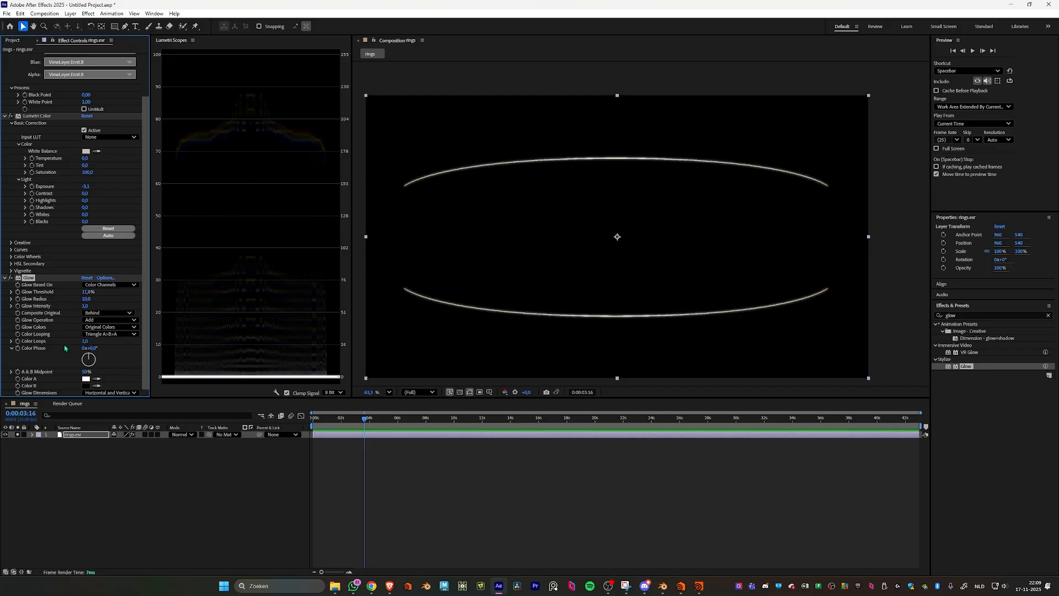
drag(86, 299, 108, 301)
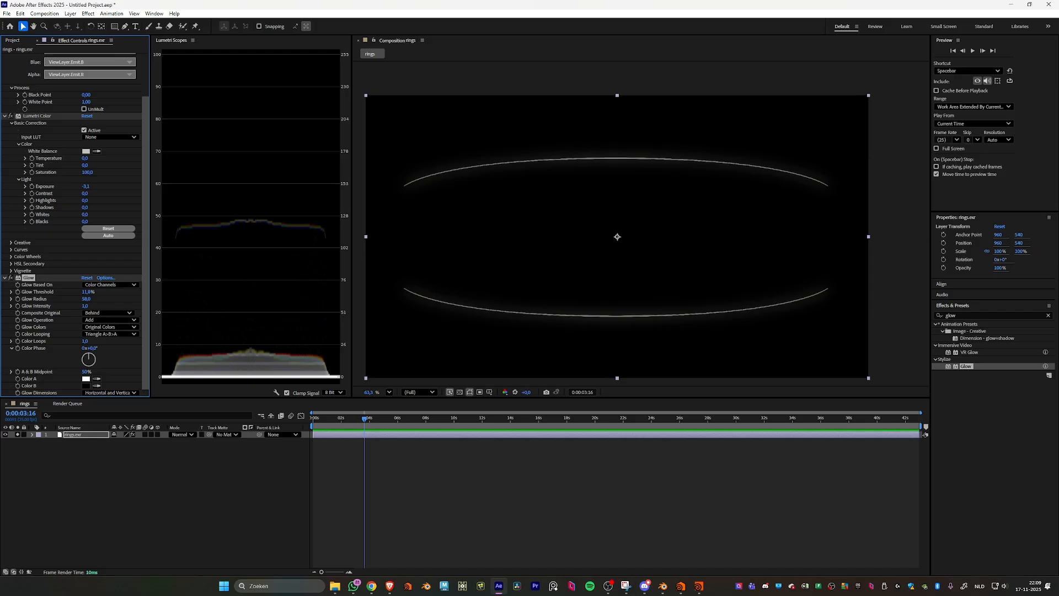
- Duplicate the rings.exr layer and set the lower copy's EXtractoR layers to ViewLayer.Combined
click(405, 437)
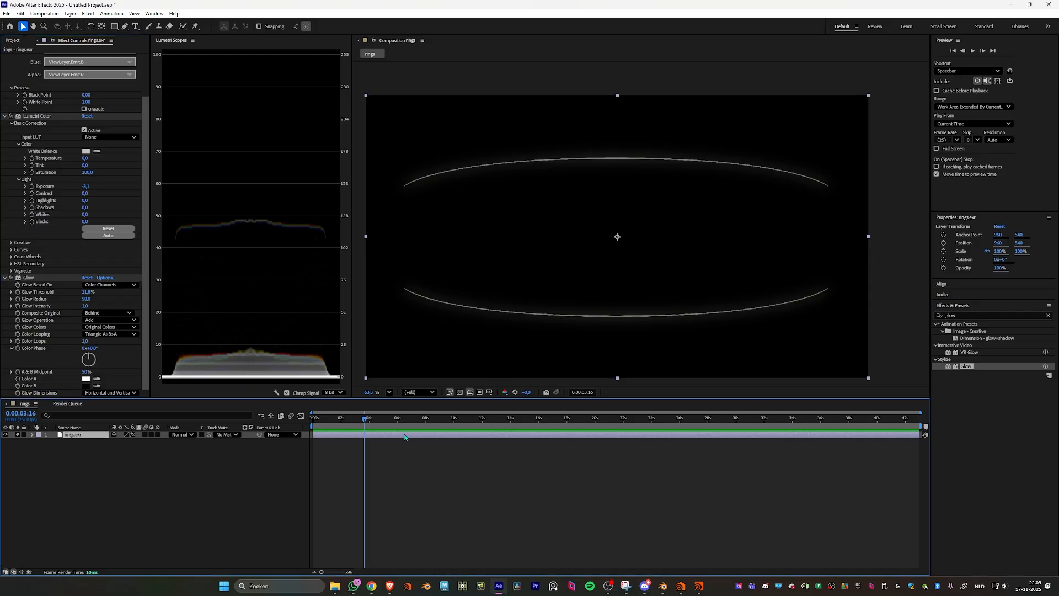
key(ctrl+d)
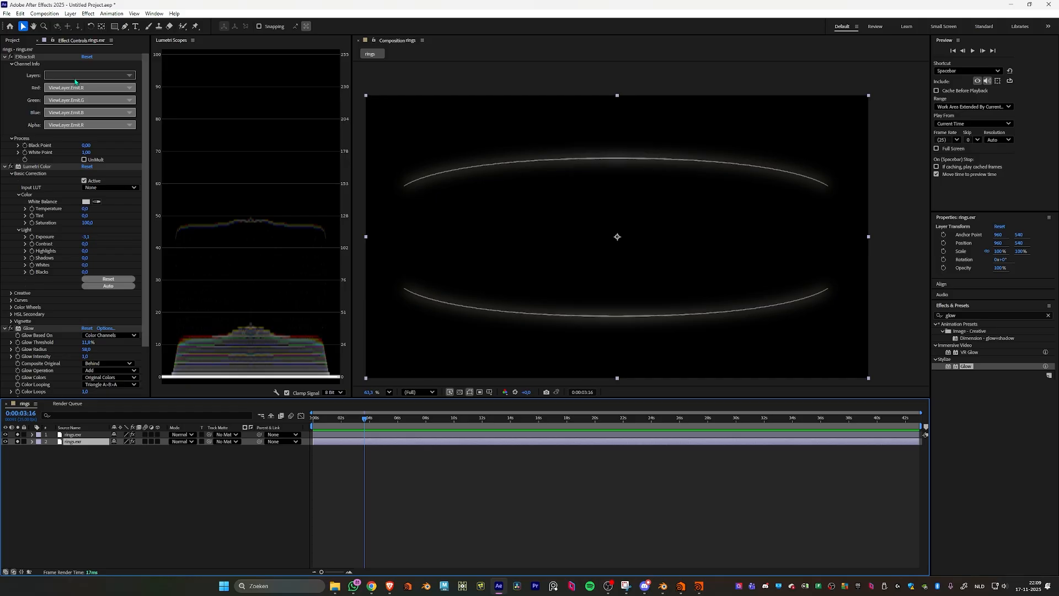
click(5, 166)
click(110, 75)
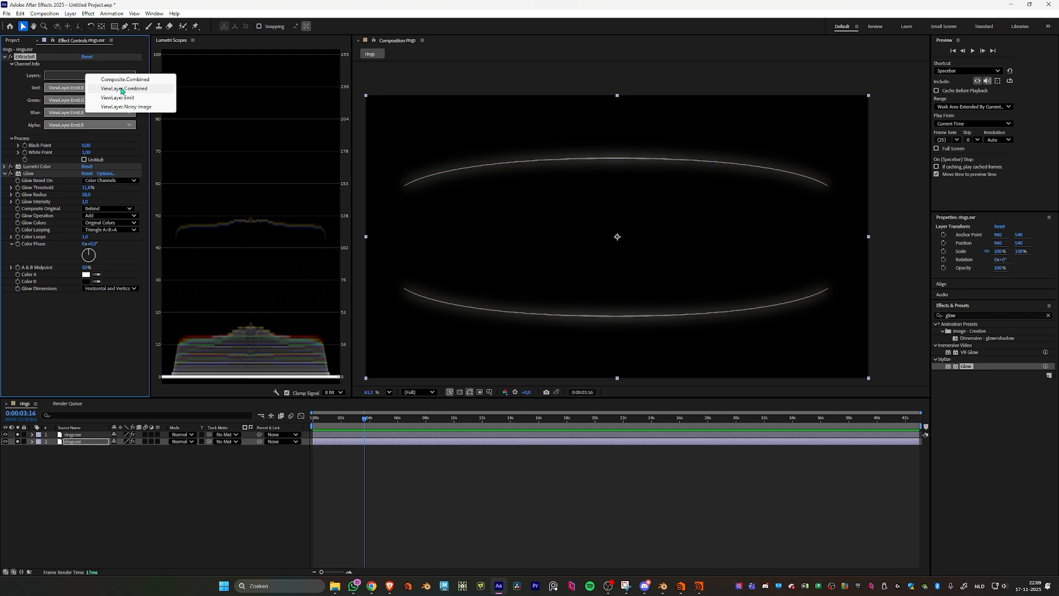
click(122, 89)
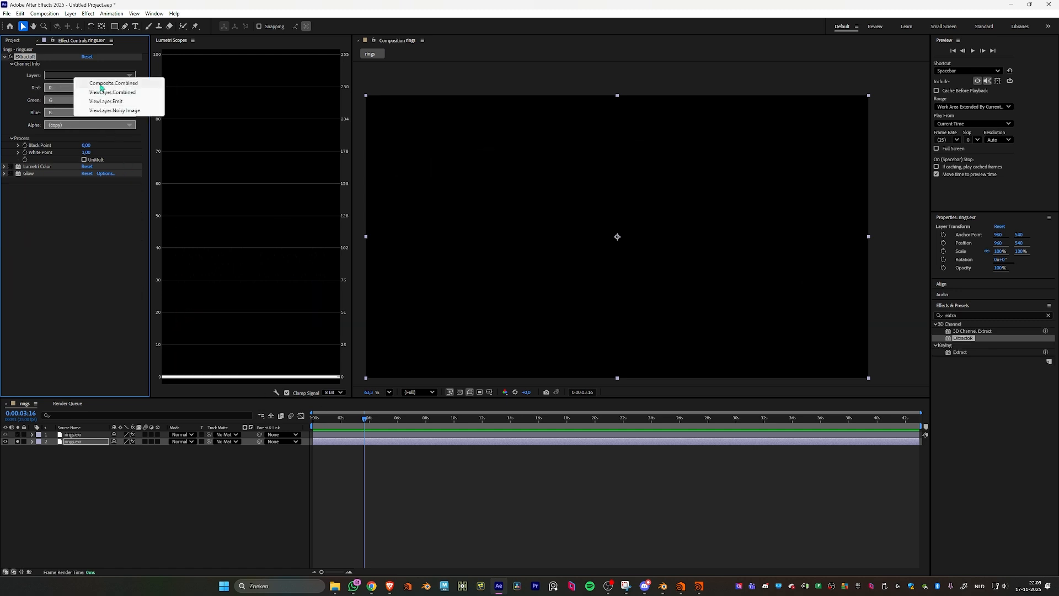
click(109, 93)
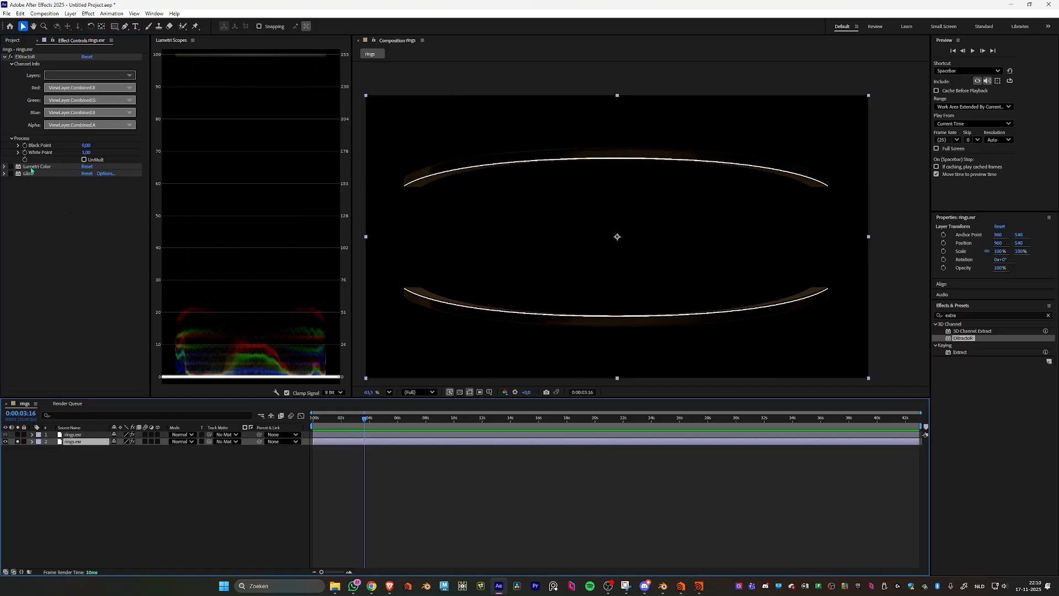
- Enable Lumetri Color on the lower rings.exr layer and raise its exposure to 6.9
click(11, 166)
click(5, 166)
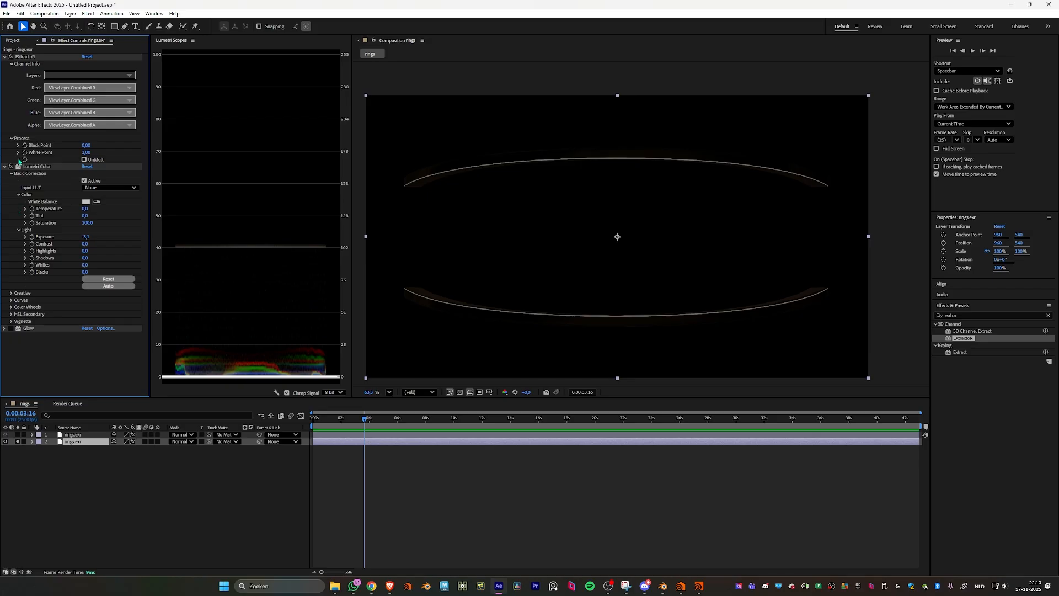
drag(85, 236, 138, 245)
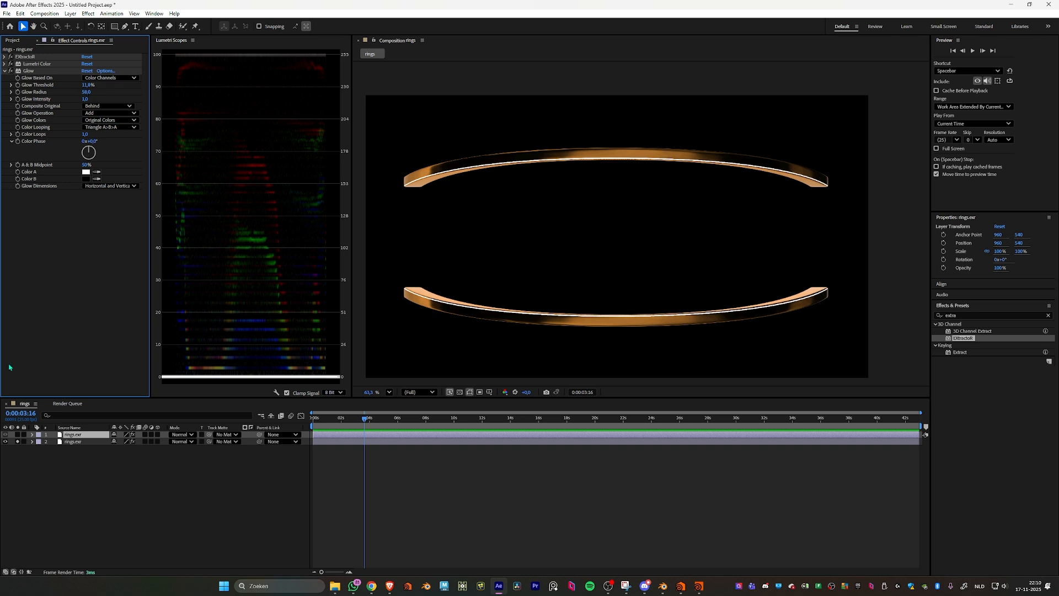
- Solo the upper emission layer to check its glow, and unsolo both rings.exr layers to show them combined
click(18, 434)
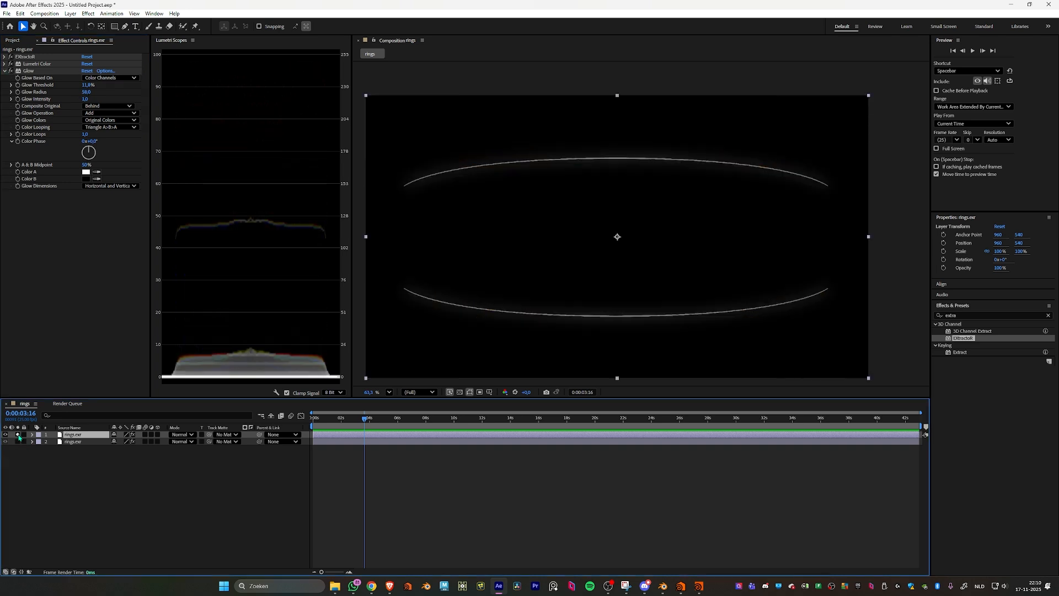
click(17, 434)
click(21, 447)
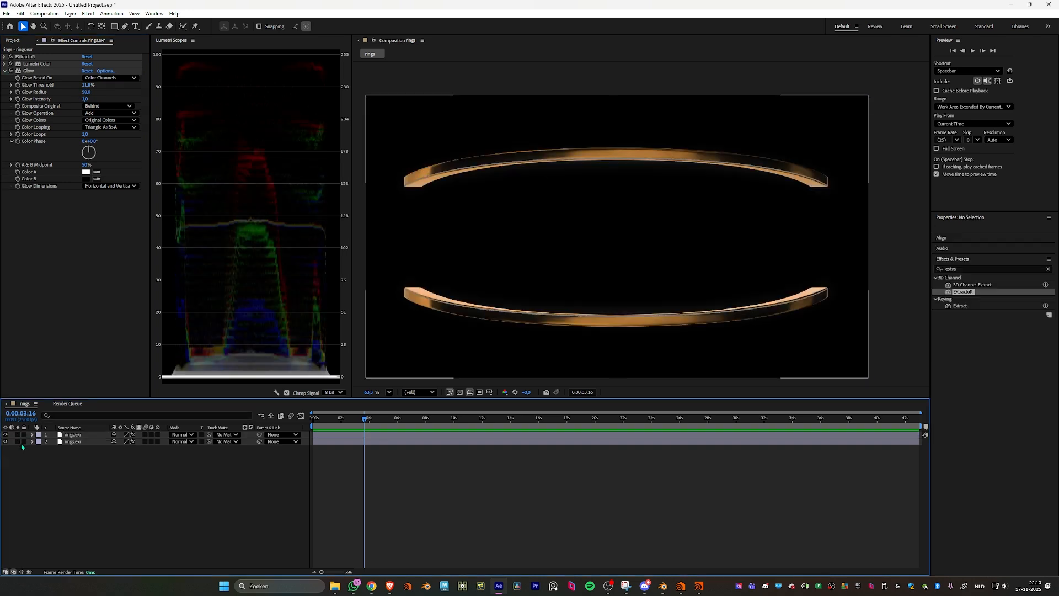
click(18, 442)
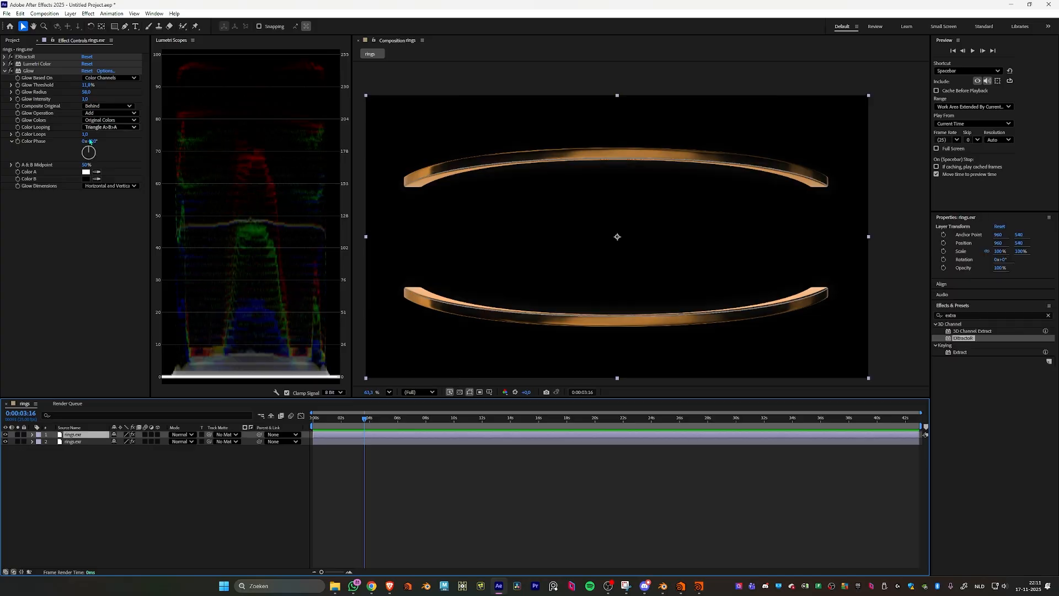
- Switch the upper layer's glow colors to A & B Colors and set Color A to red
click(102, 127)
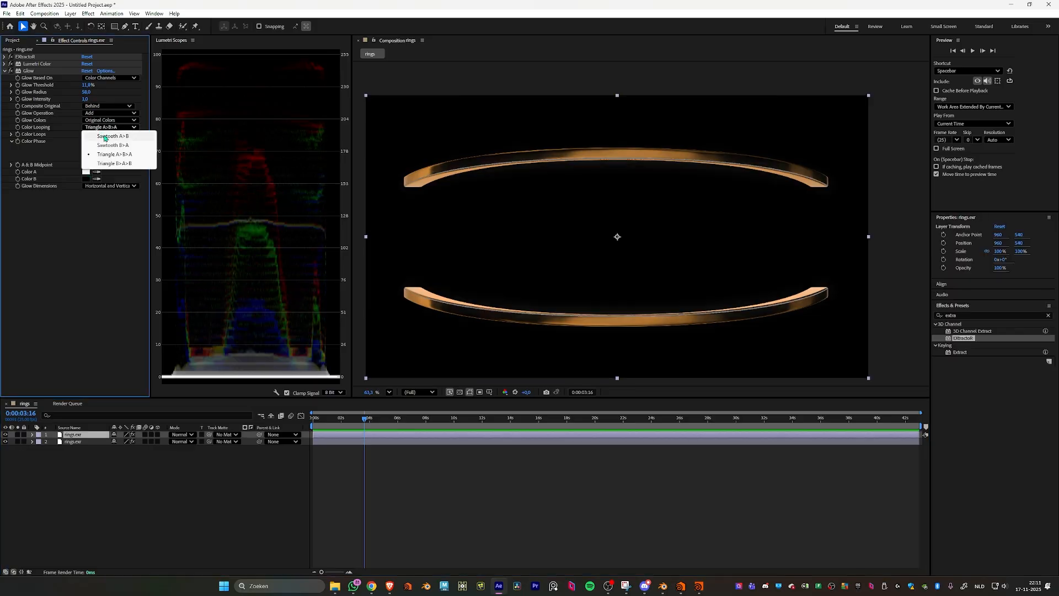
click(103, 120)
click(111, 138)
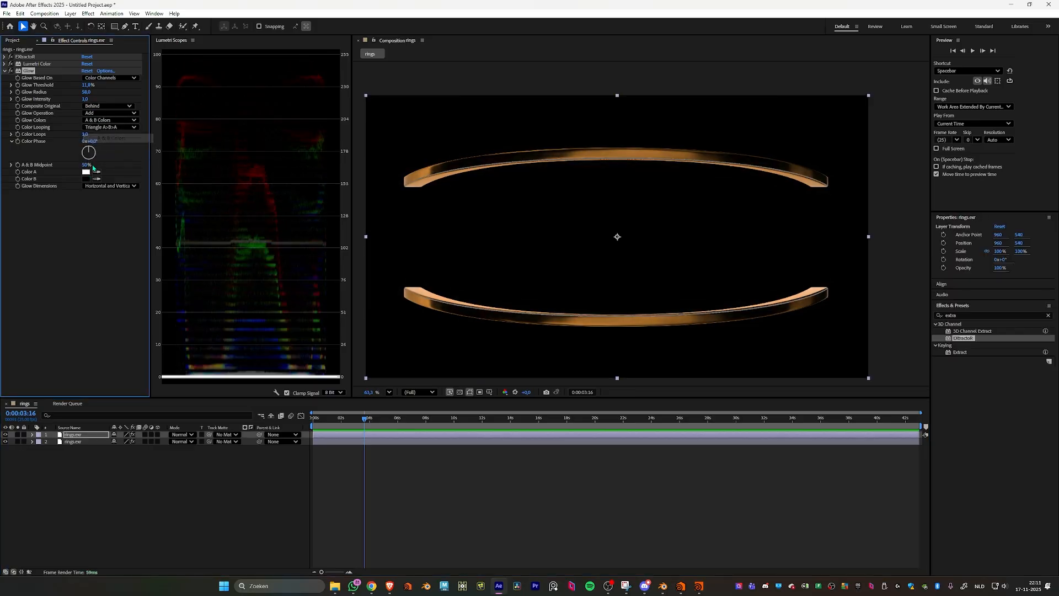
click(85, 171)
click(541, 242)
click(625, 243)
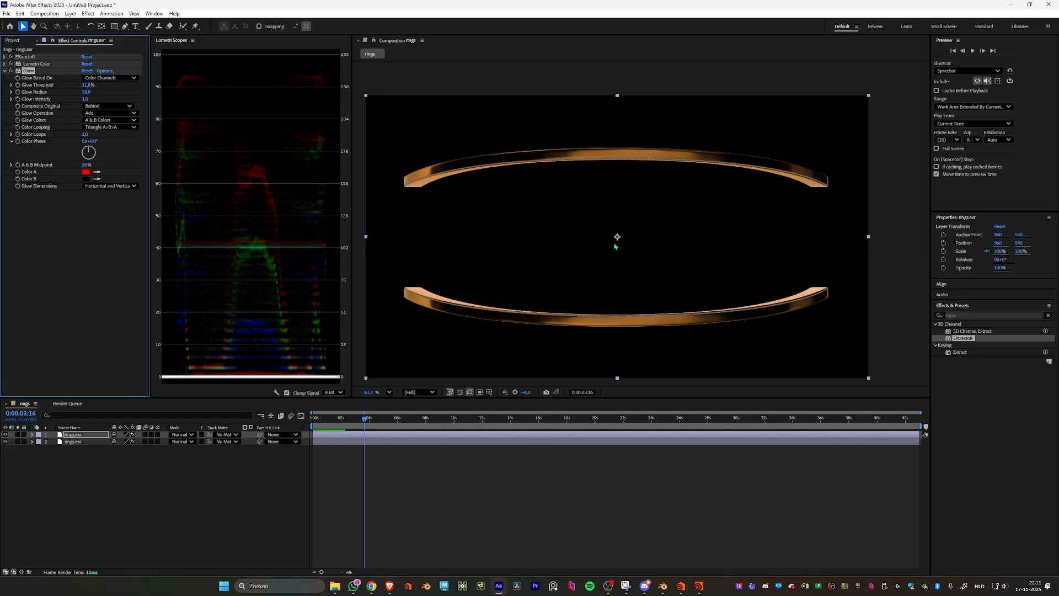
- Set the glow's Color B to turquoise, its threshold to 0% and its intensity to 4.9
click(86, 179)
click(551, 295)
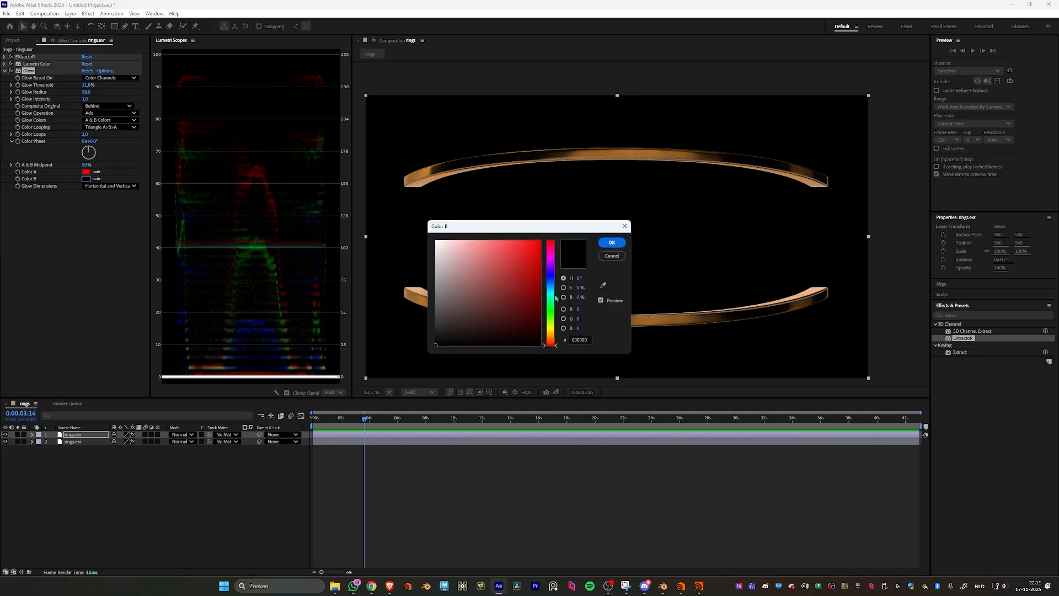
drag(538, 246, 545, 227)
click(612, 243)
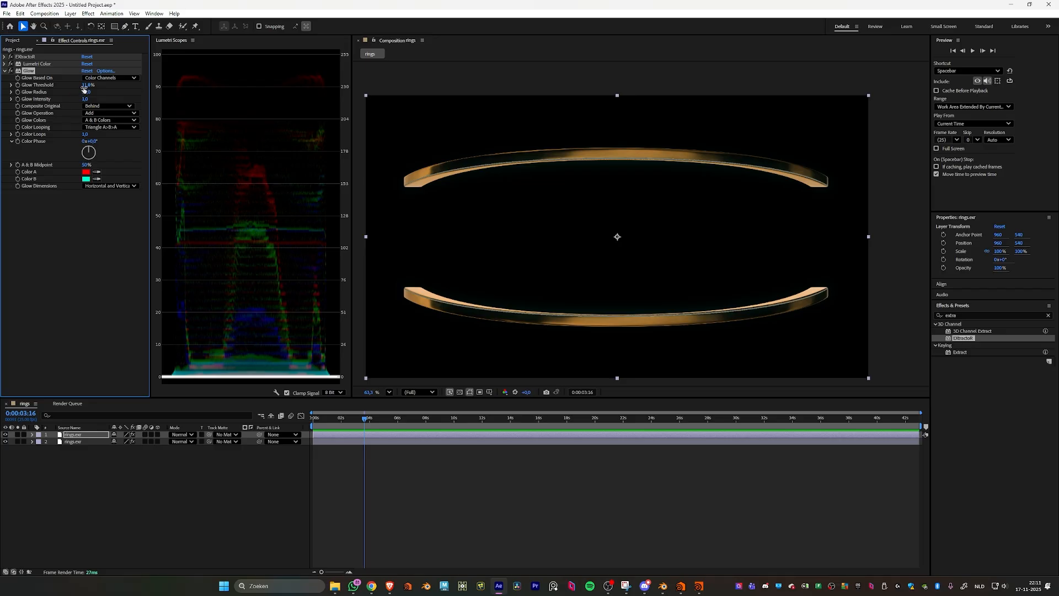
drag(88, 86, 256, 121)
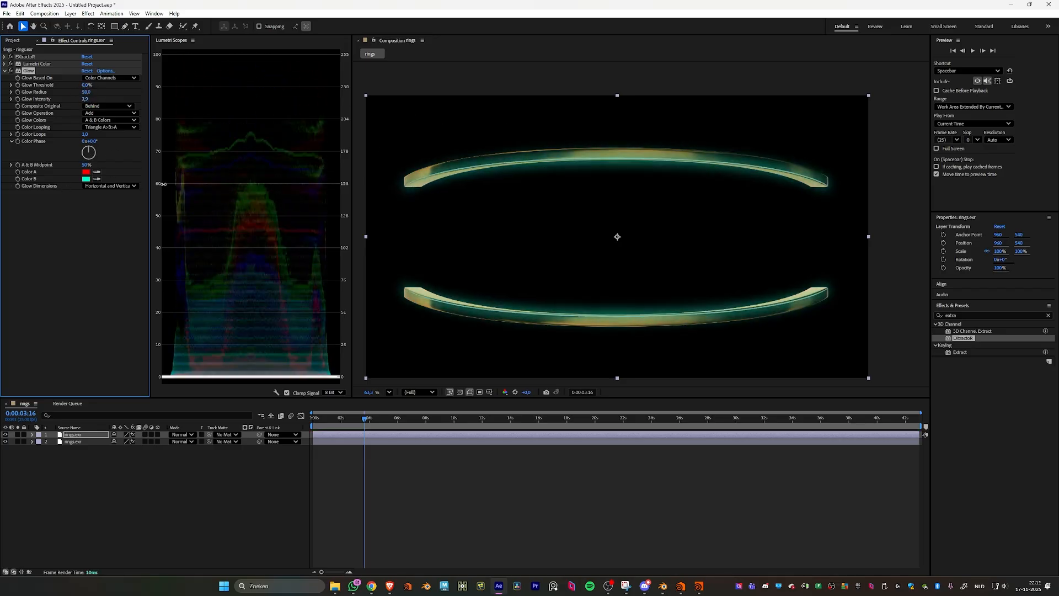
- Toggle the visibility of the lower rings.exr layer to view the colored emission glow on its own
click(341, 443)
click(3, 445)
click(4, 443)
click(3, 445)
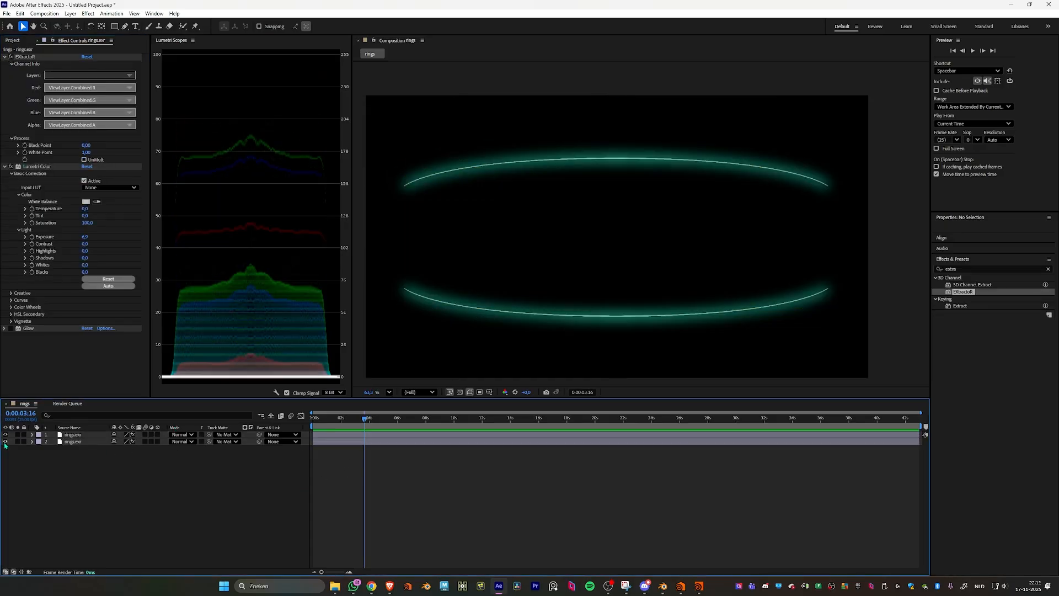
- Show the lower rings.exr layer beneath the emission glow, and switch to Blender to view the Procedural Gold.001 shader nodes and both bows
click(5, 445)
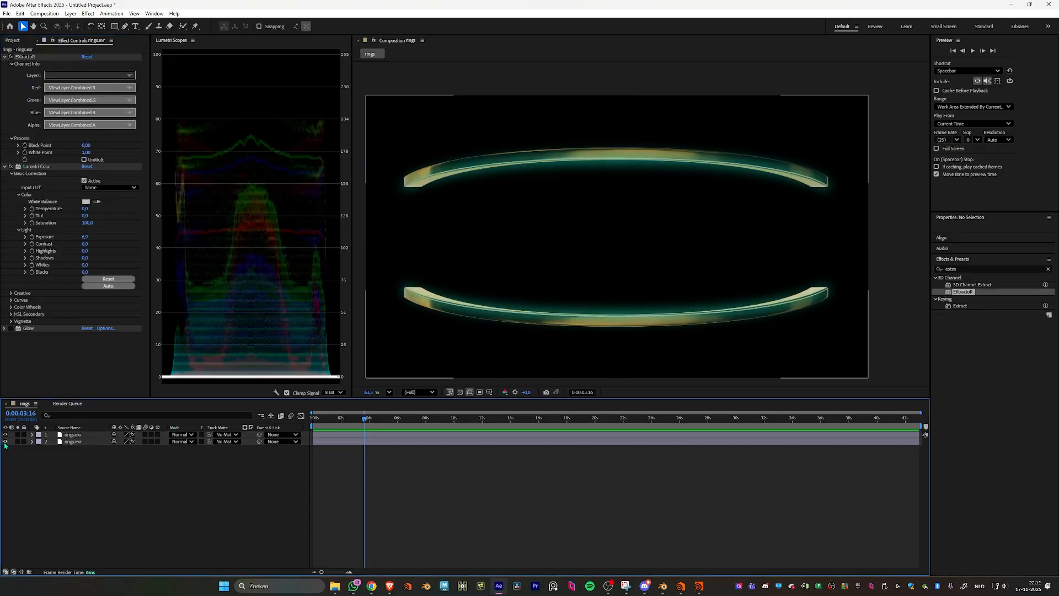
click(663, 586)
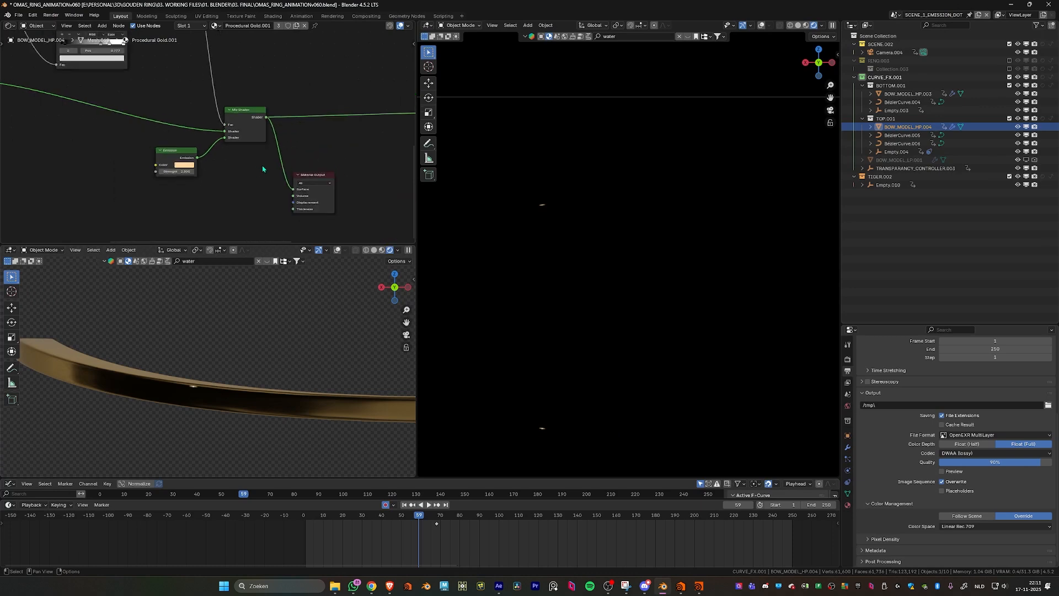
scroll(263, 168, down, 3)
drag(387, 115, 255, 165)
drag(265, 159, 414, 159)
scroll(279, 330, down, 5)
shift+middle_drag(302, 328, 214, 331)
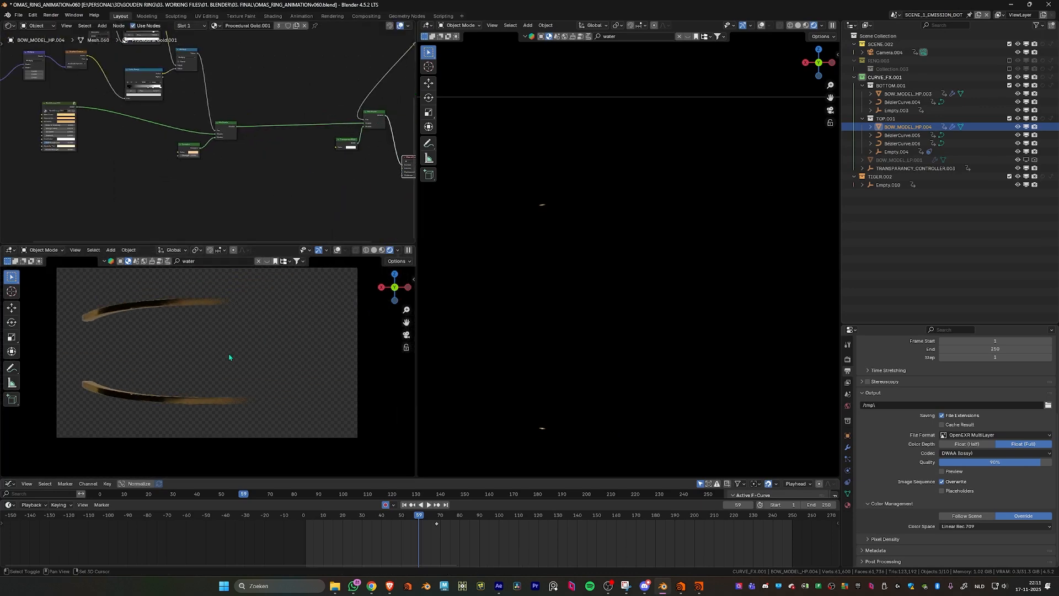
- Open the render pass choices in the shading options of the small viewport previewing the gold bows
click(398, 250)
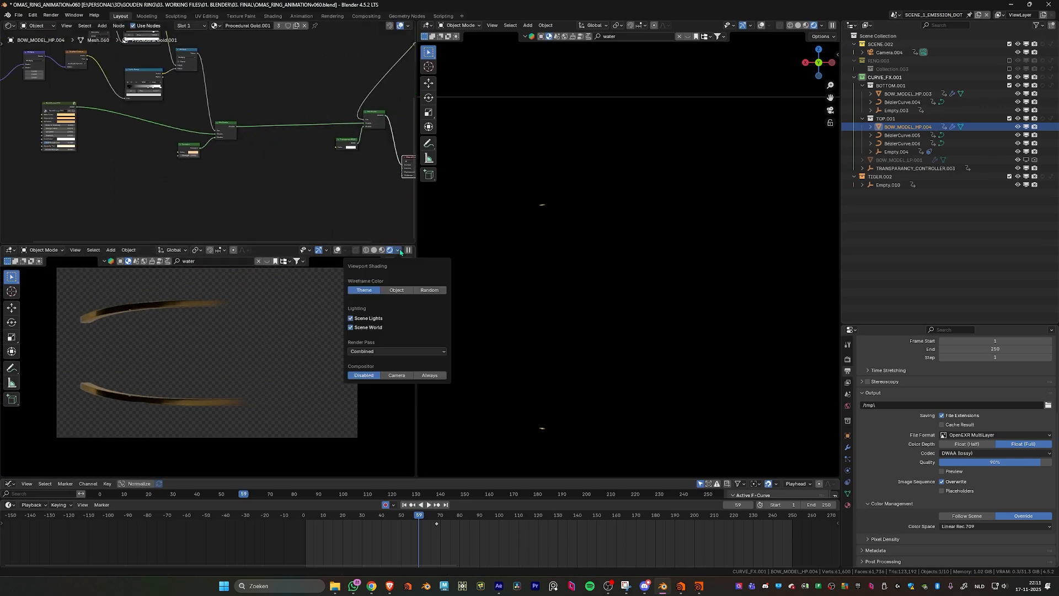
click(388, 353)
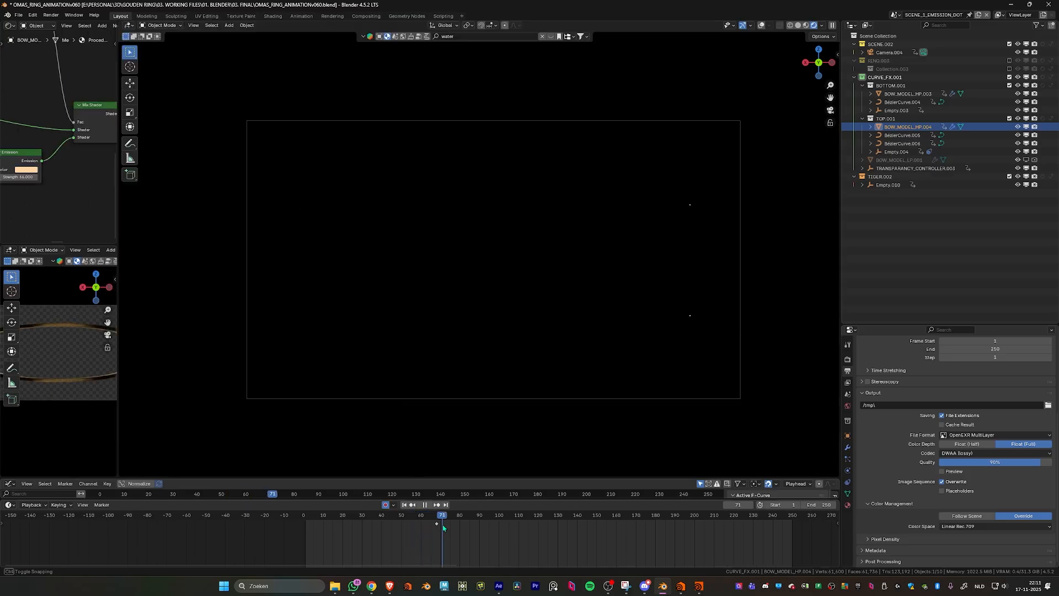
- Stop the playback and widen the shader editor and bow preview, opening the large viewport's shading options to check its render pass
key(Escape)
drag(116, 365, 269, 369)
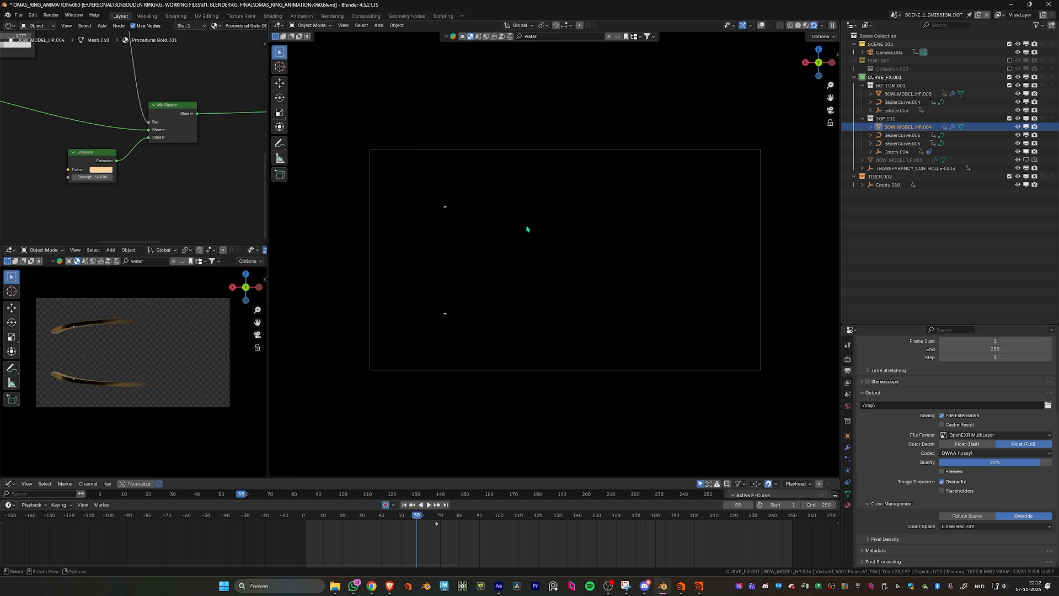
click(822, 25)
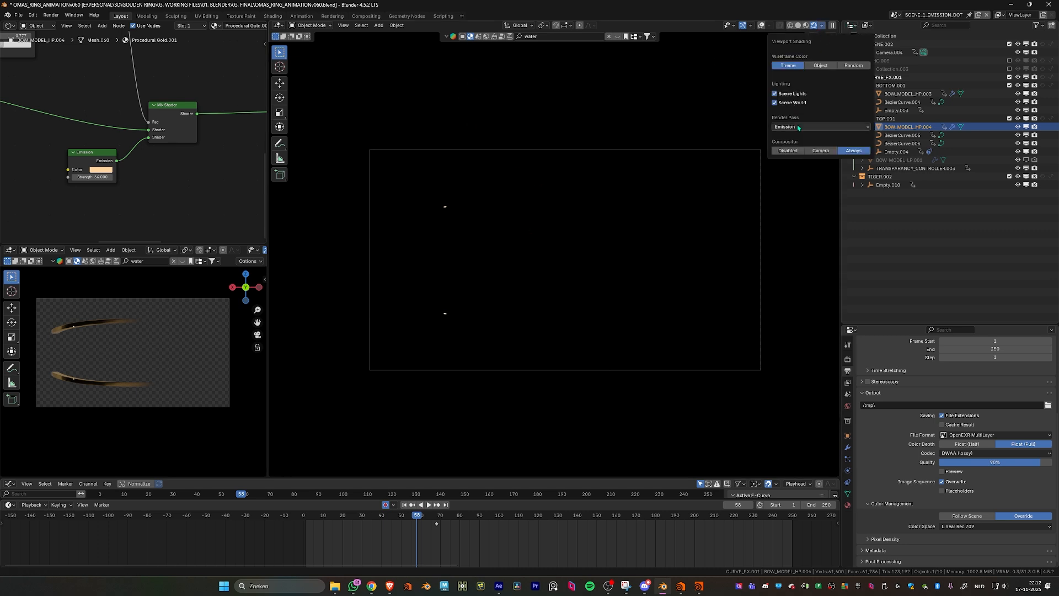